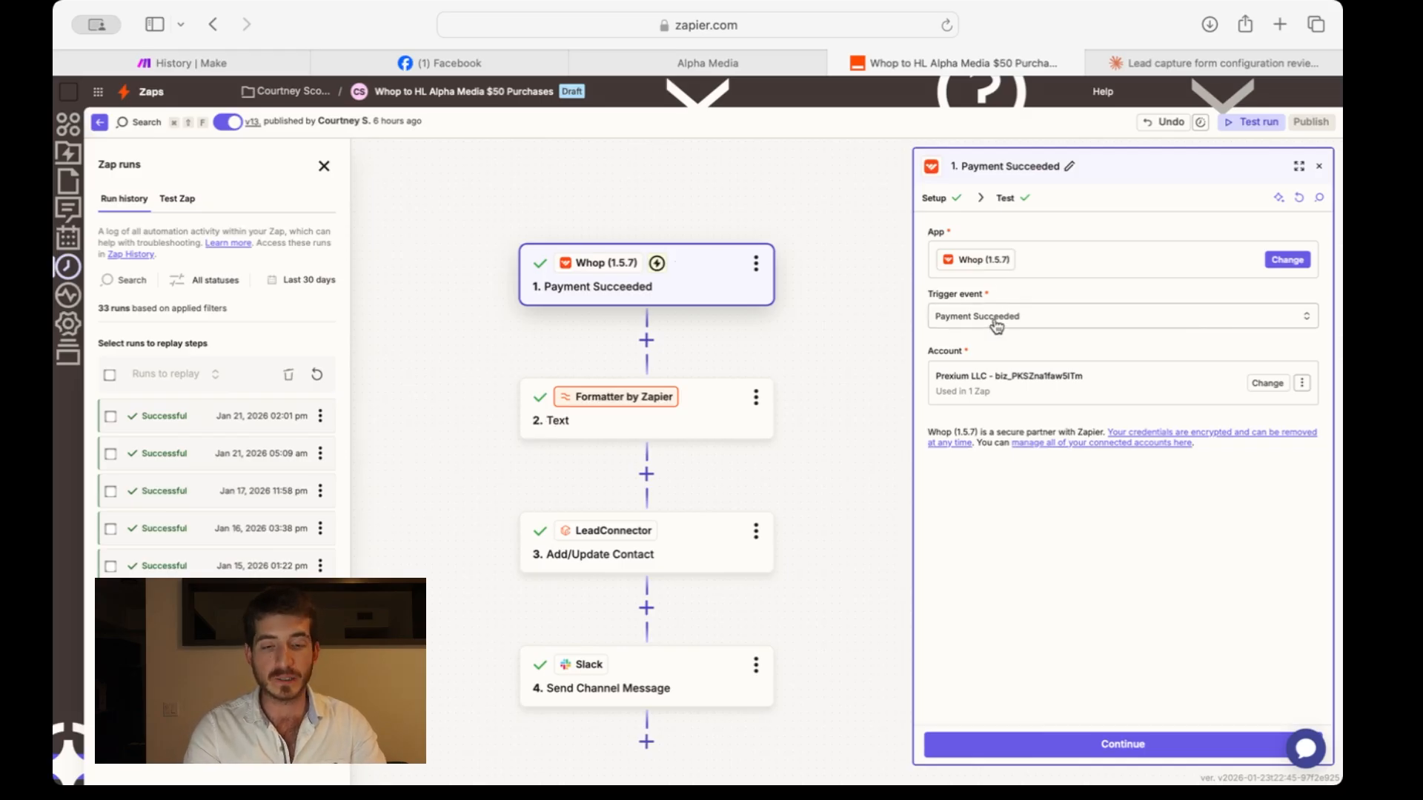
Step: View the app choices for the Payment Succeeded trigger and close them, keeping Whop selected
left_click(1287, 259)
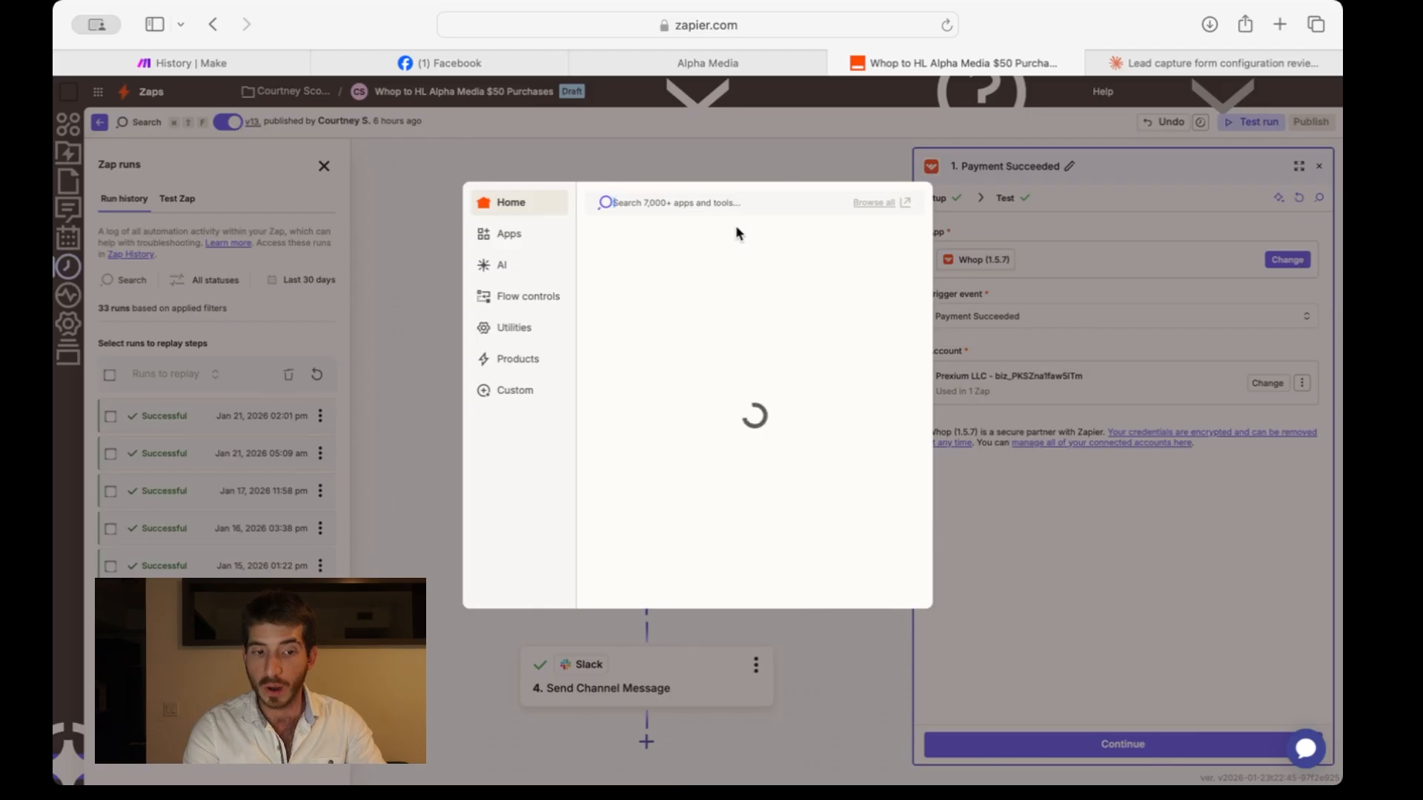
left_click(847, 148)
left_click(984, 260)
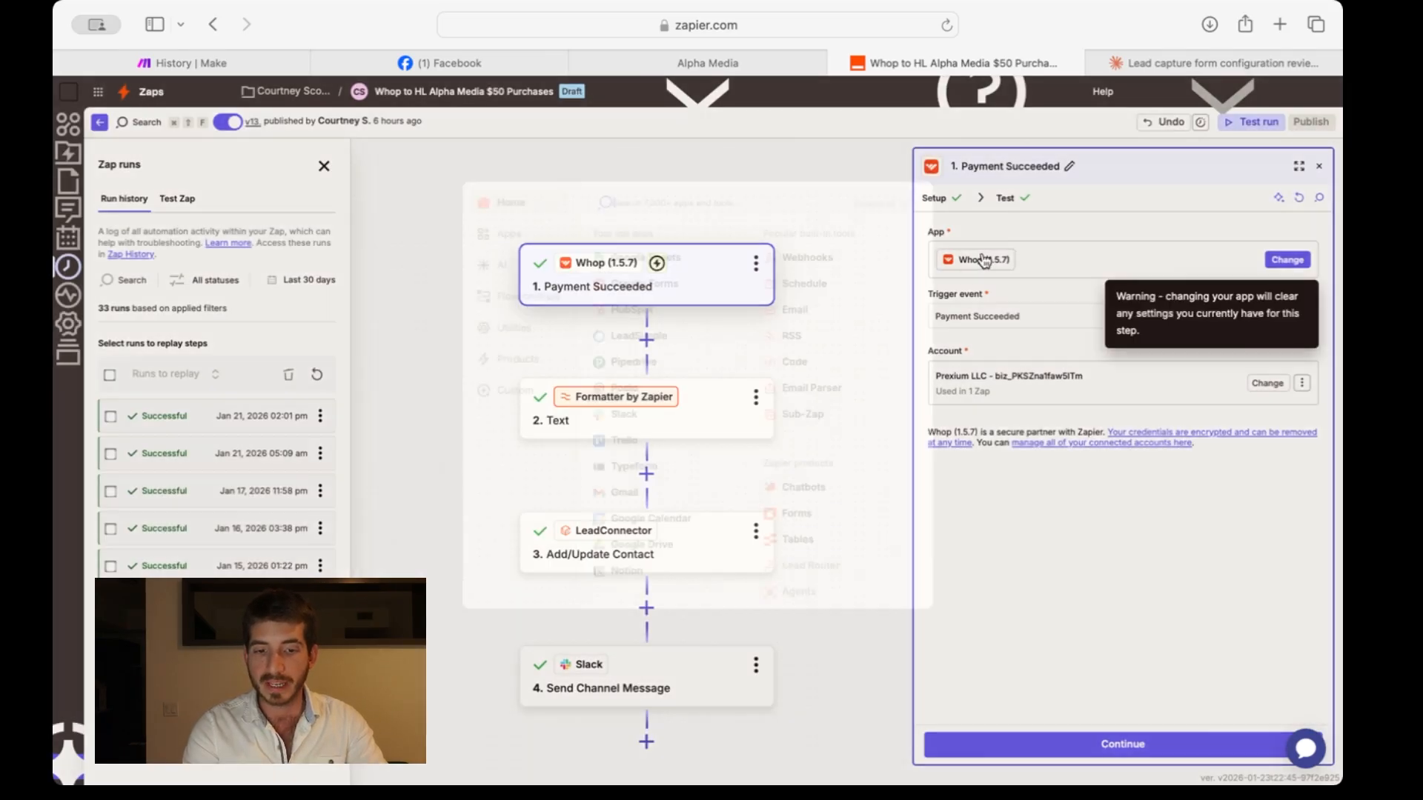
left_click(822, 155)
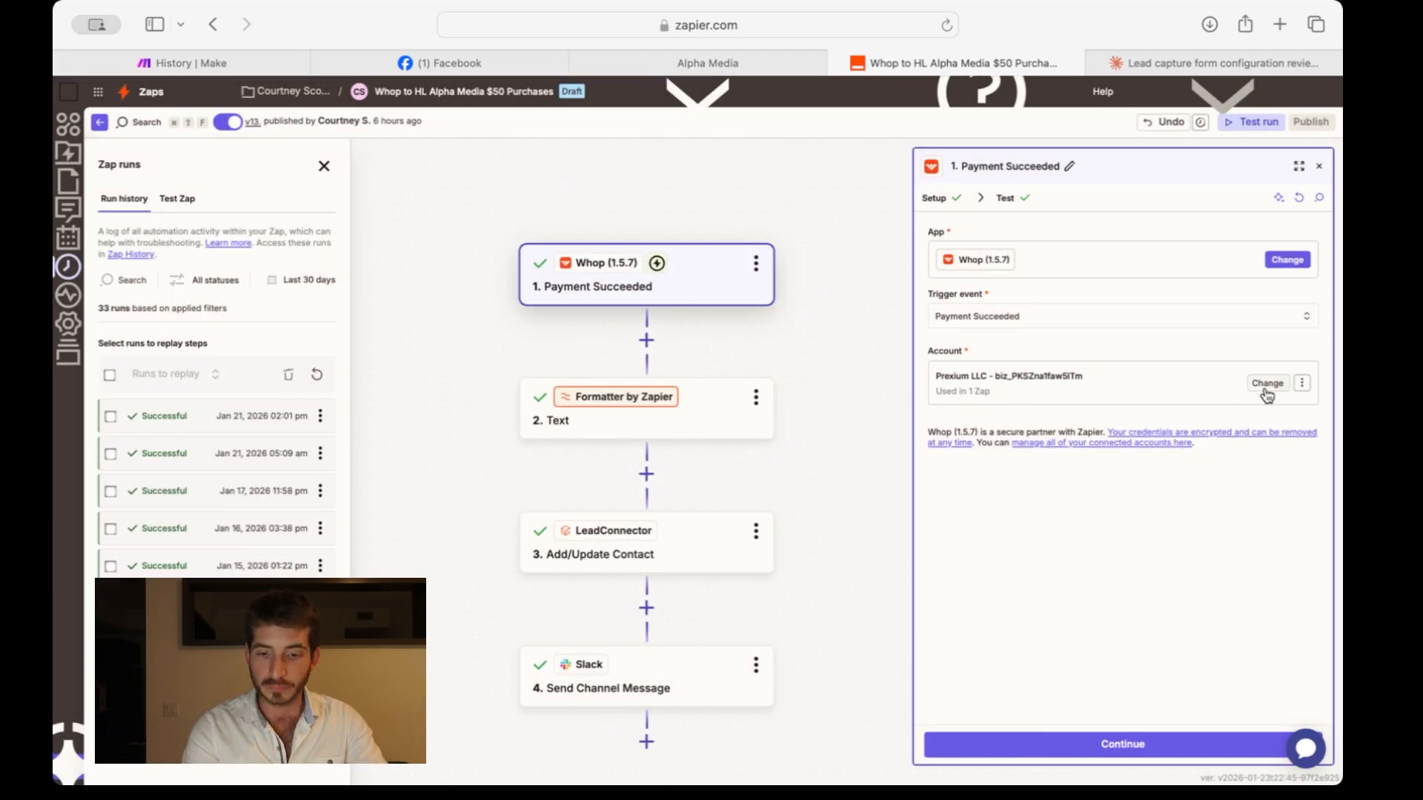
Step: Examine the connection options for the Whop account used by the Payment Succeeded trigger
left_click(1302, 384)
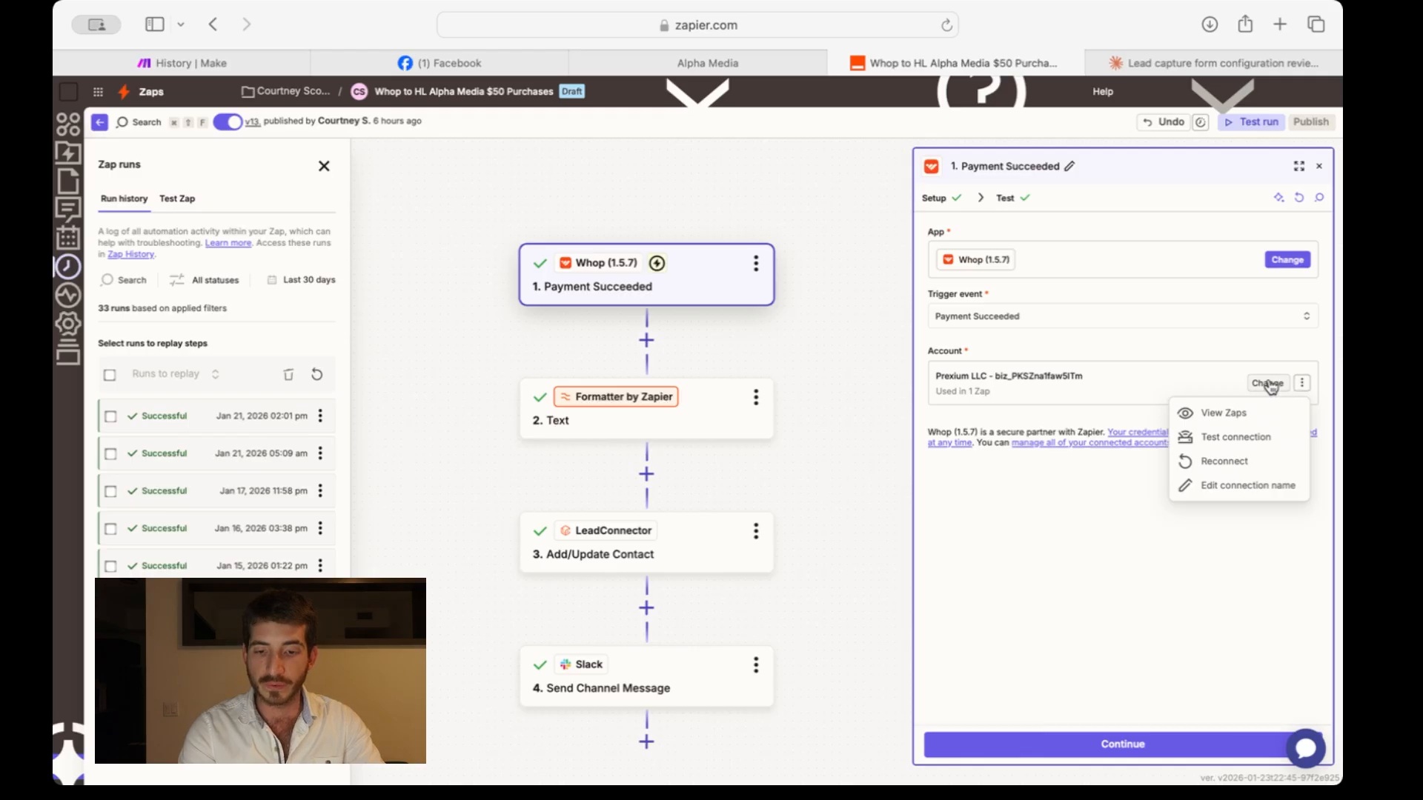
left_click(1273, 389)
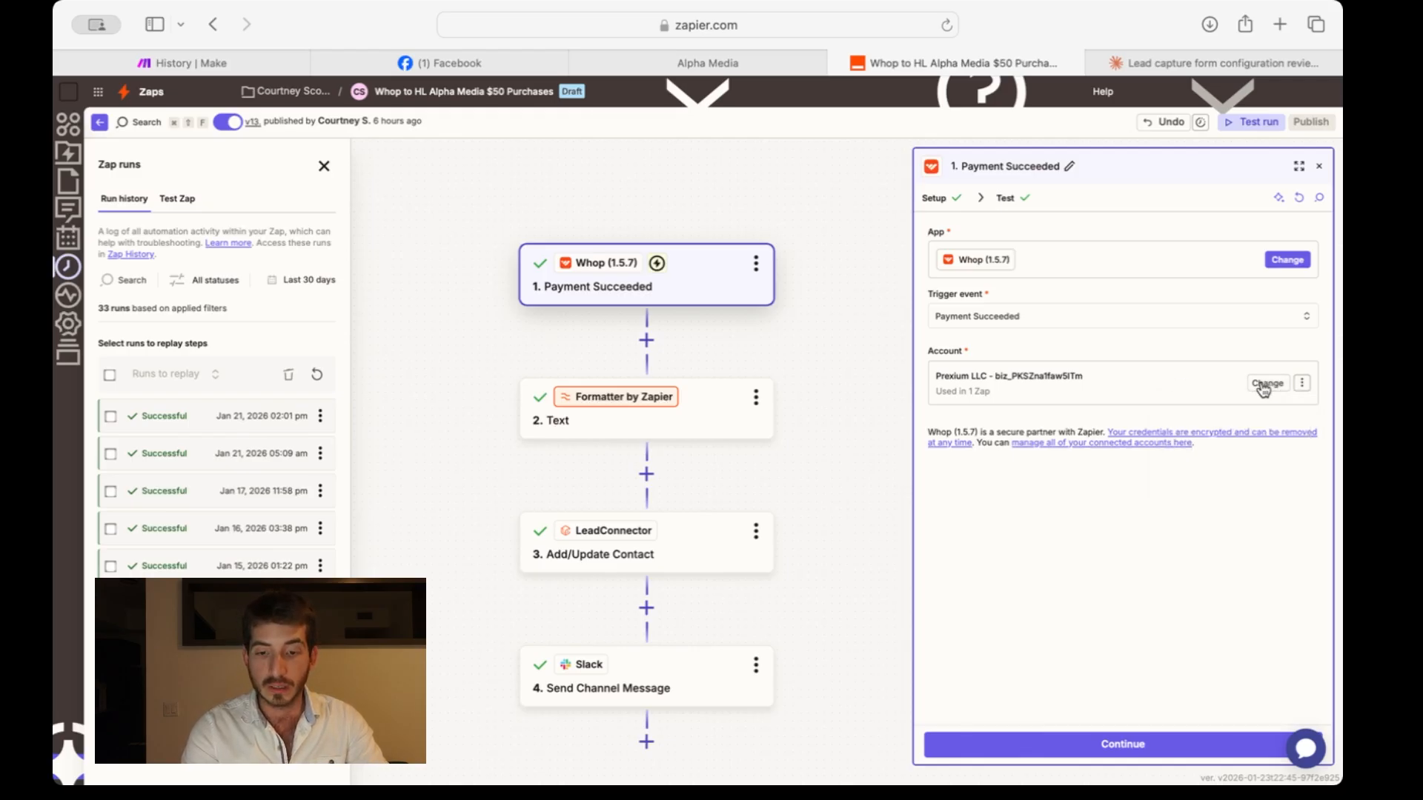
left_click(1264, 389)
left_click(786, 467)
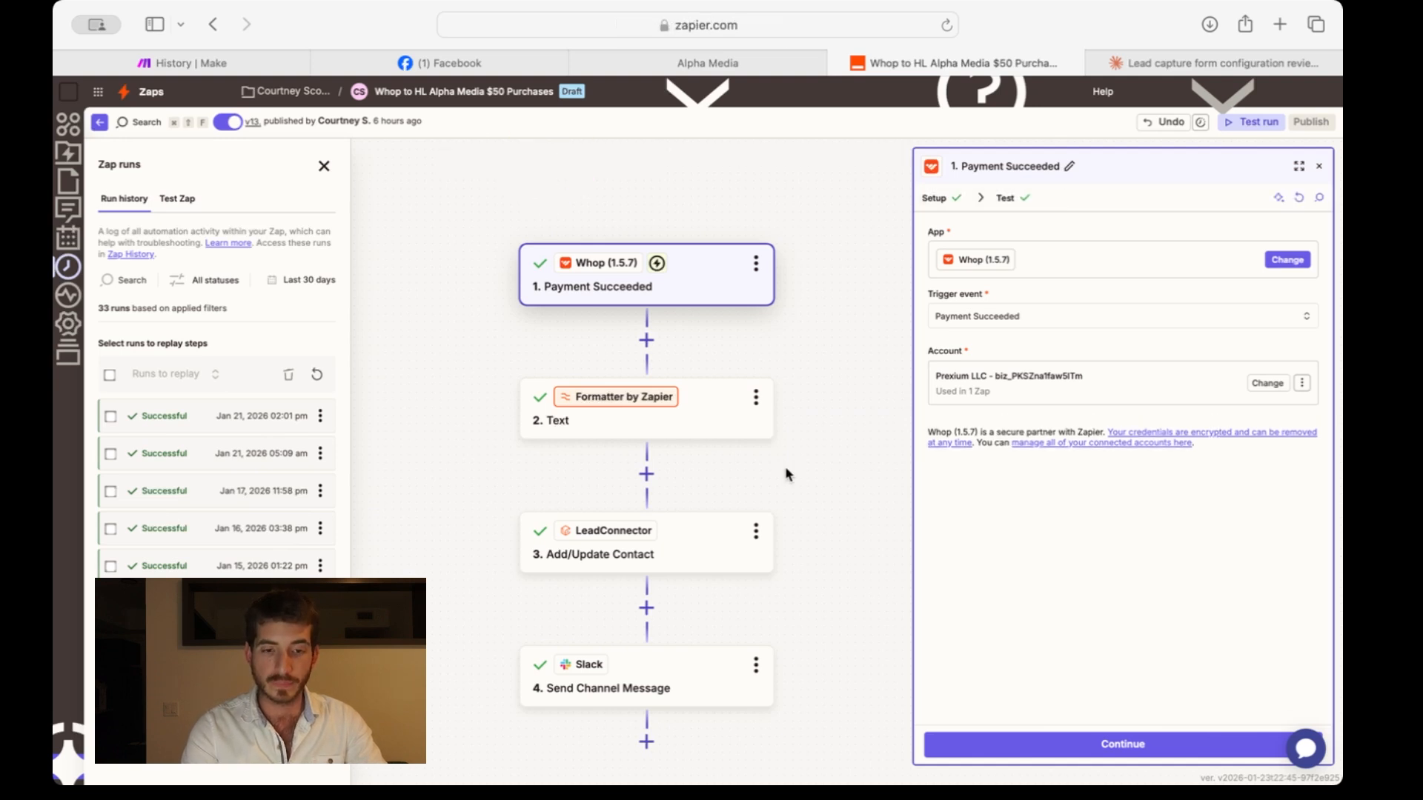
left_click(926, 24)
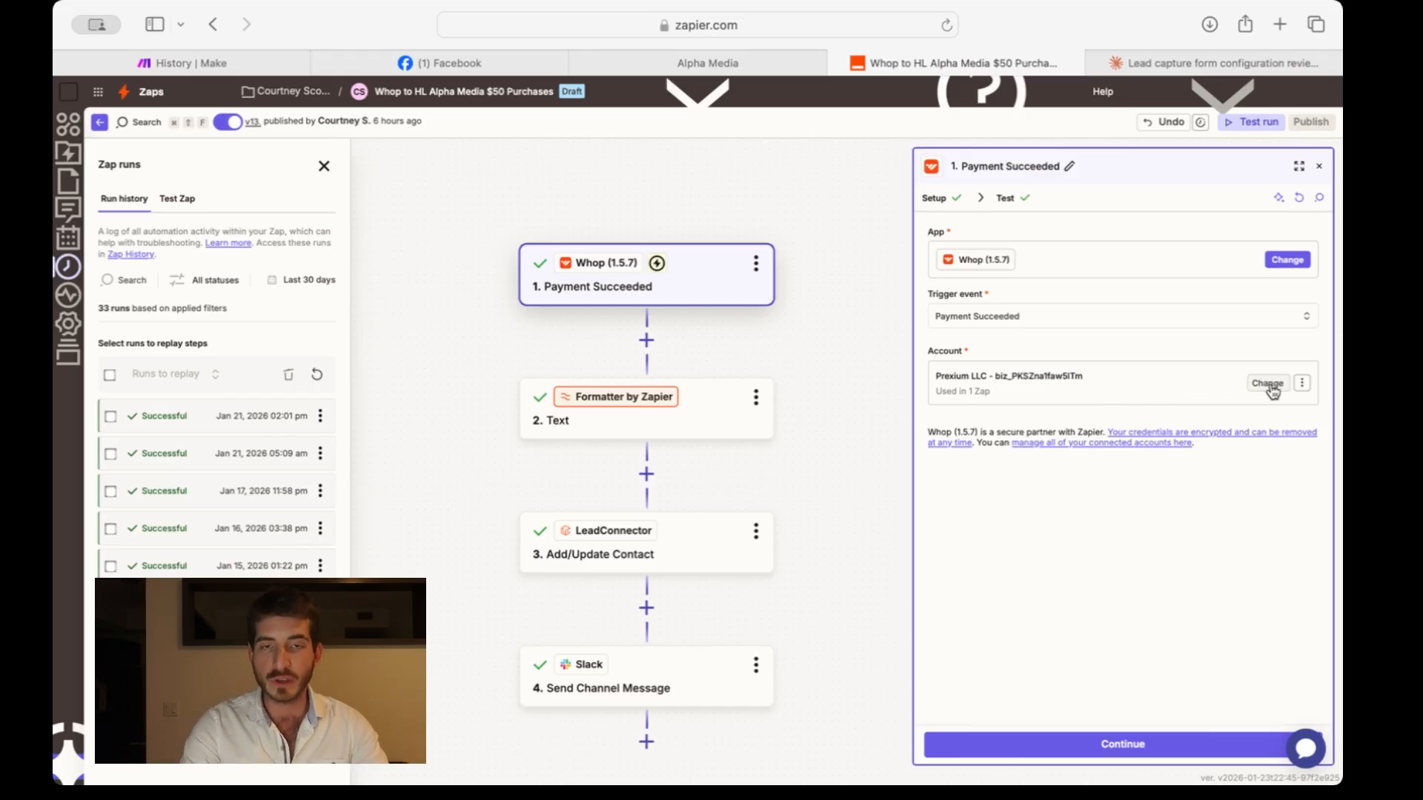
left_click(1301, 384)
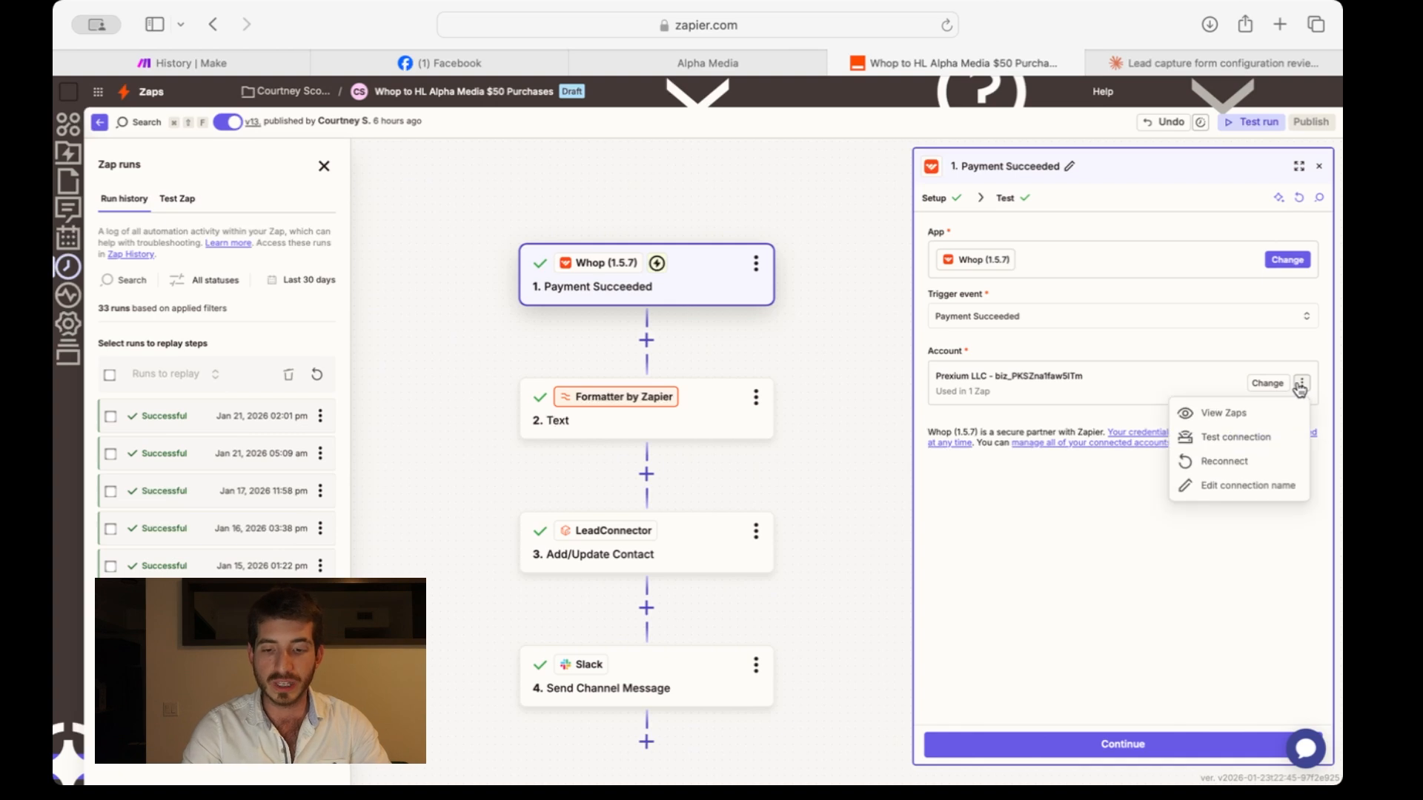
left_click(1203, 346)
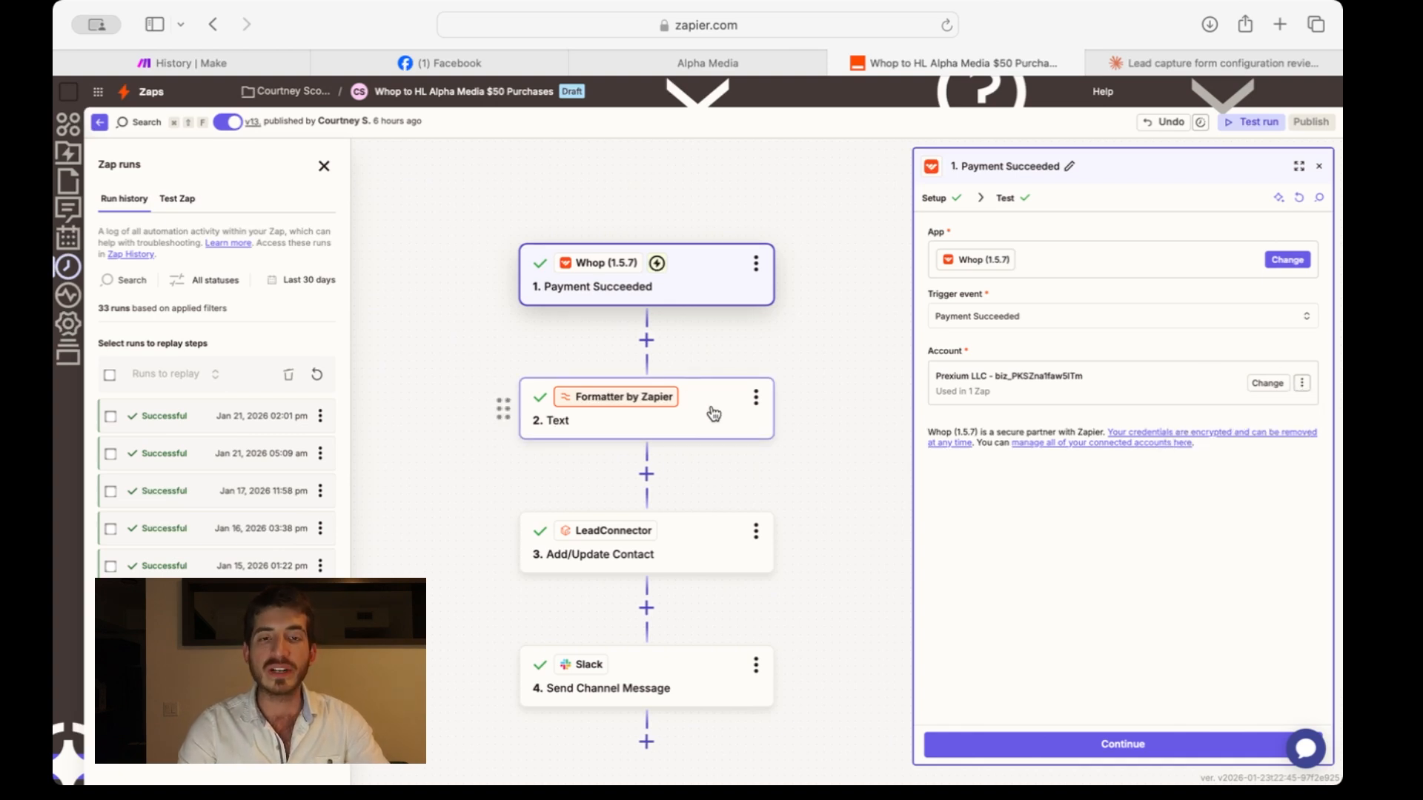
Step: Pull new test records for the Payment Succeeded trigger and review the fields of the Payment J record
left_click(1008, 203)
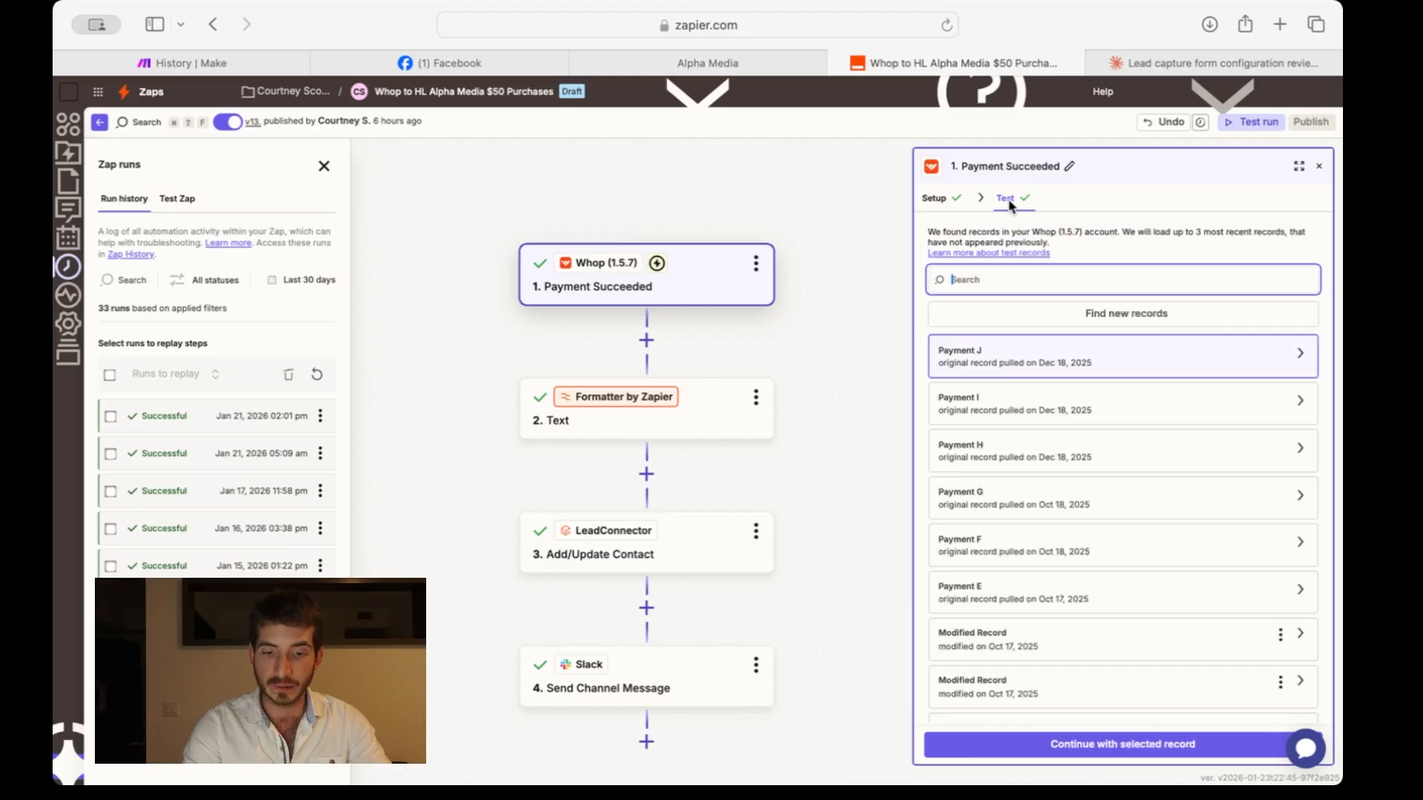
left_click(1075, 319)
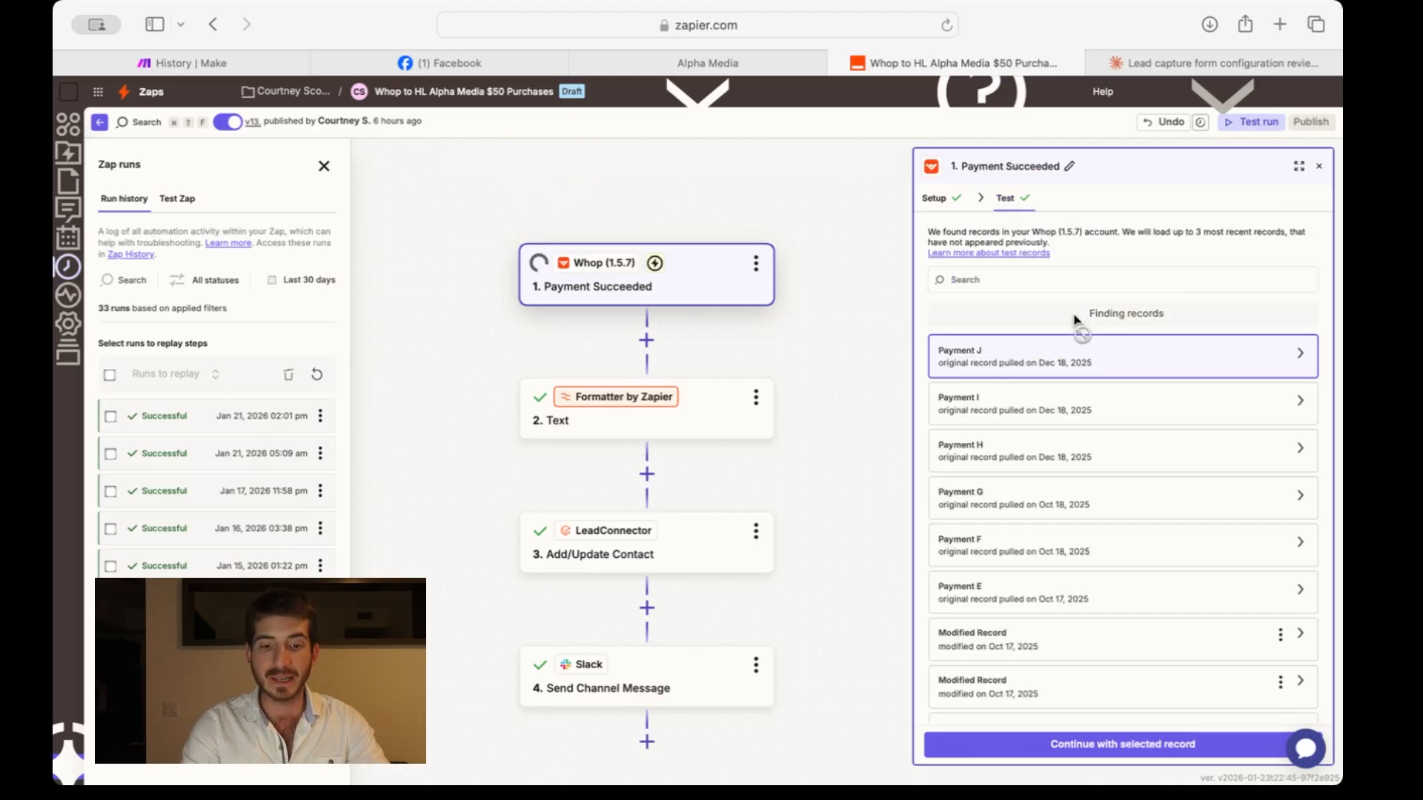
mouse_move(1074, 362)
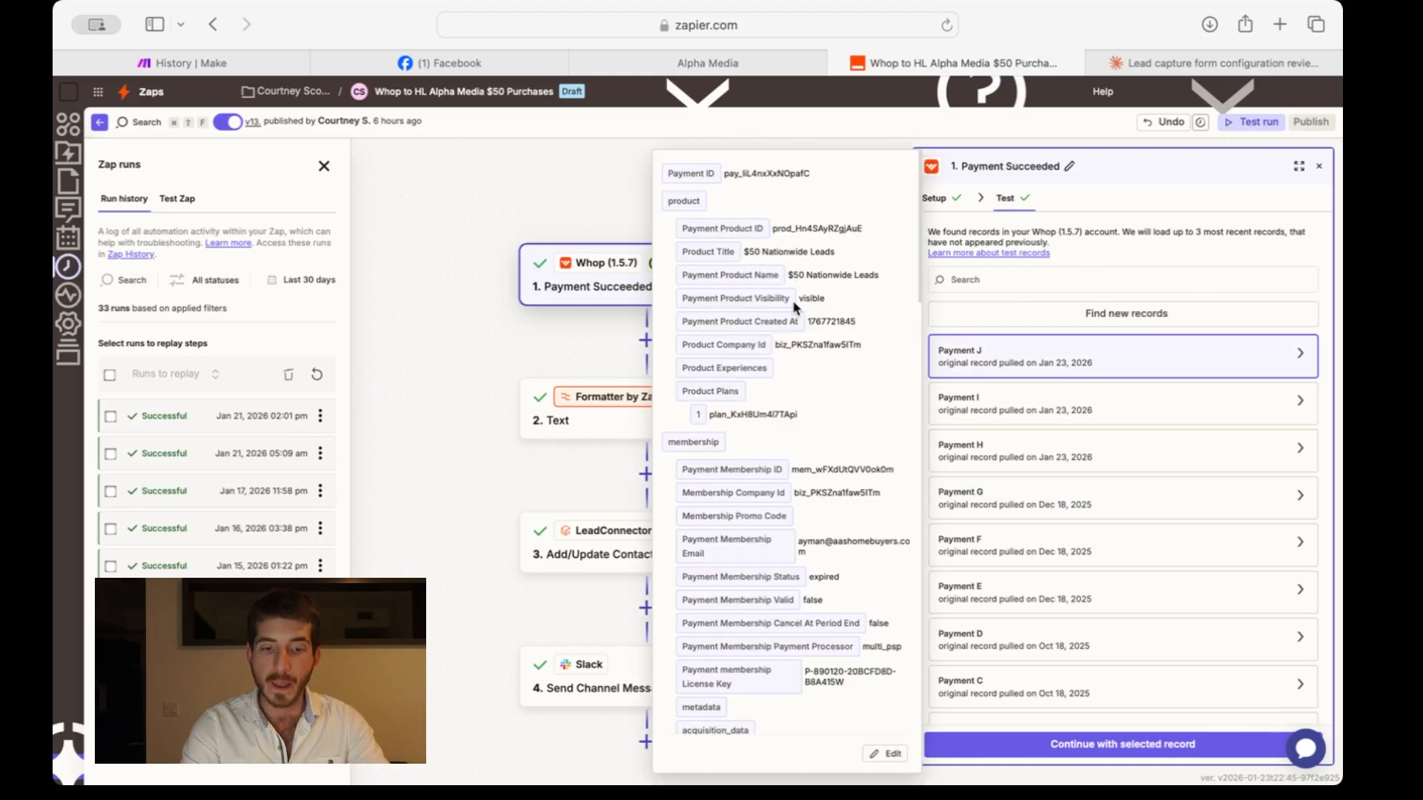
scroll(807, 385, "down", 15)
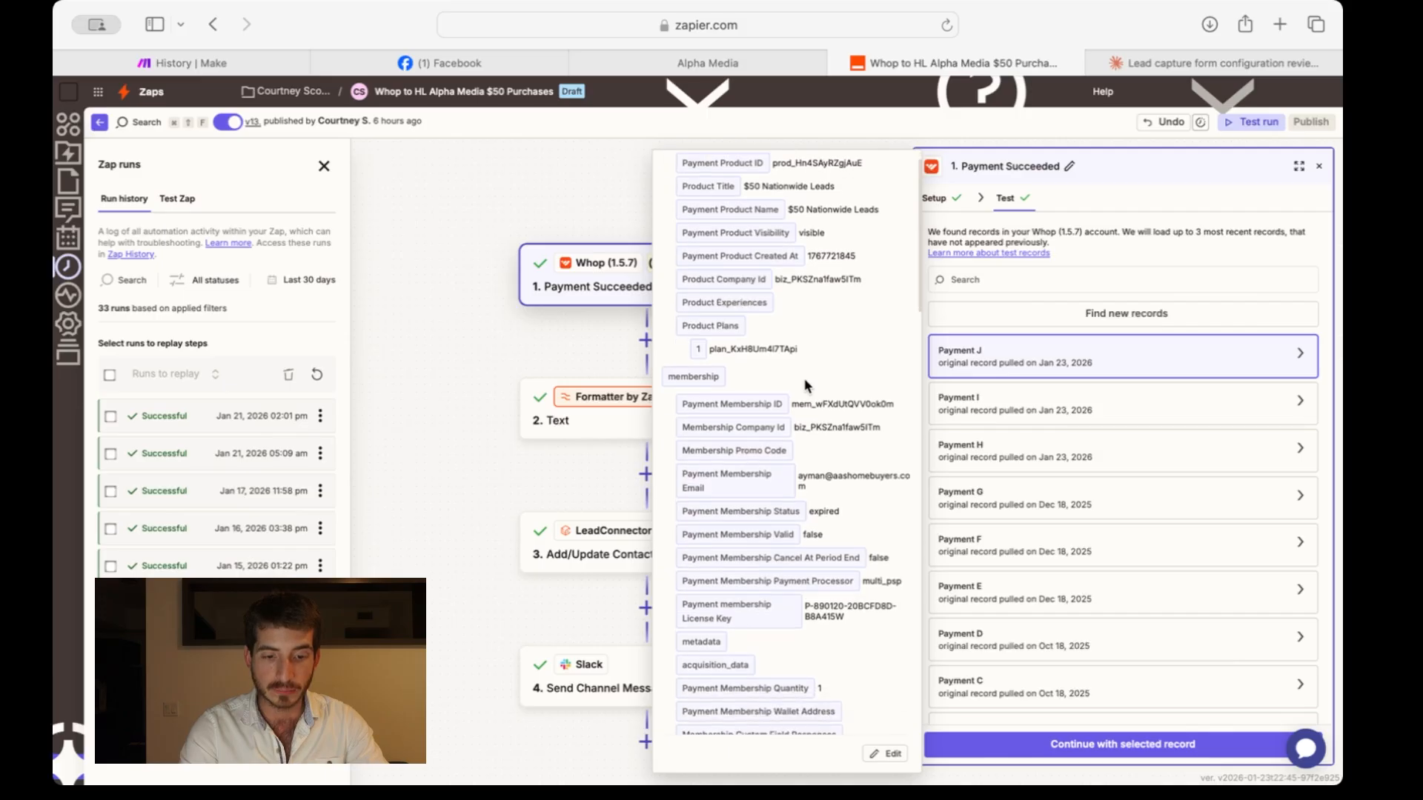
scroll(807, 386, "up", 15)
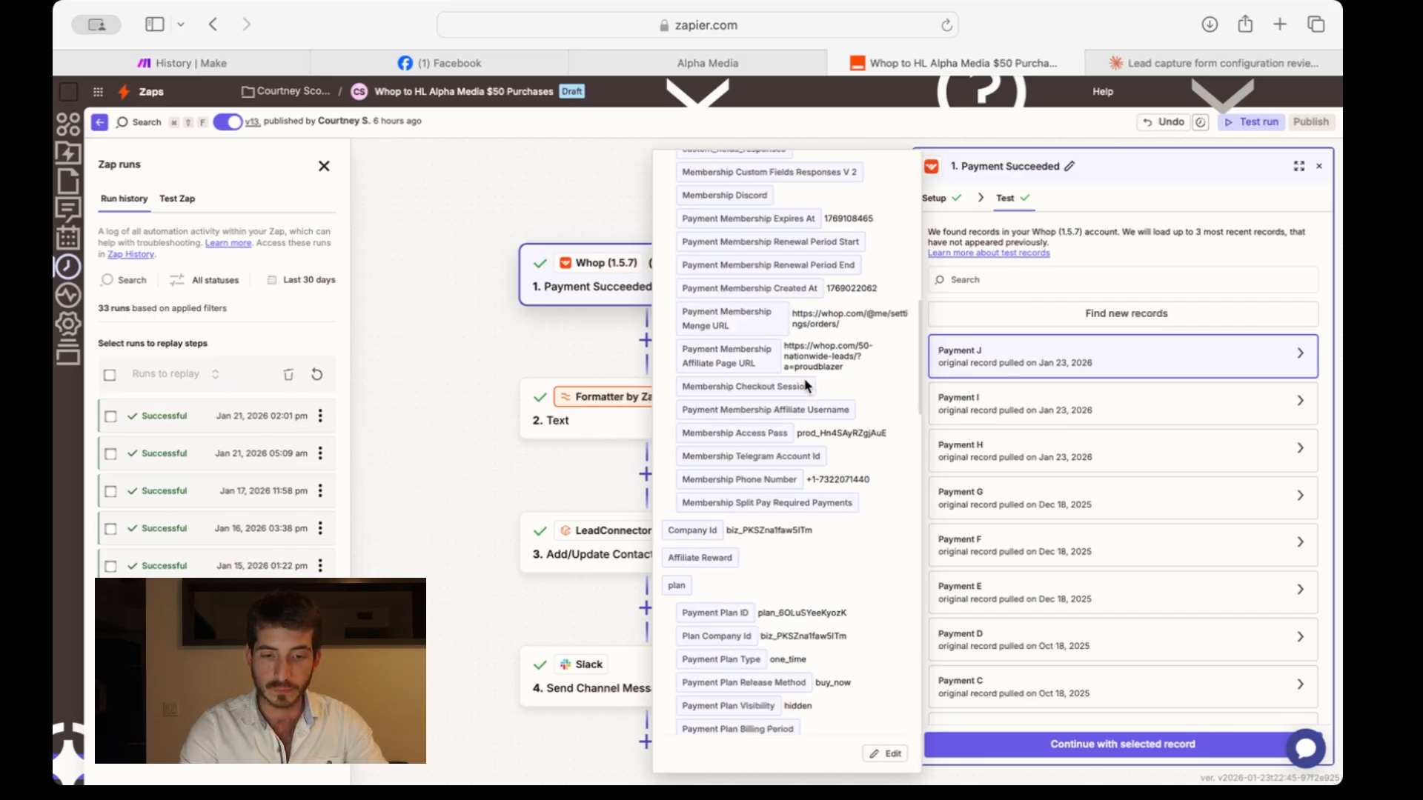
scroll(819, 398, "down", 10)
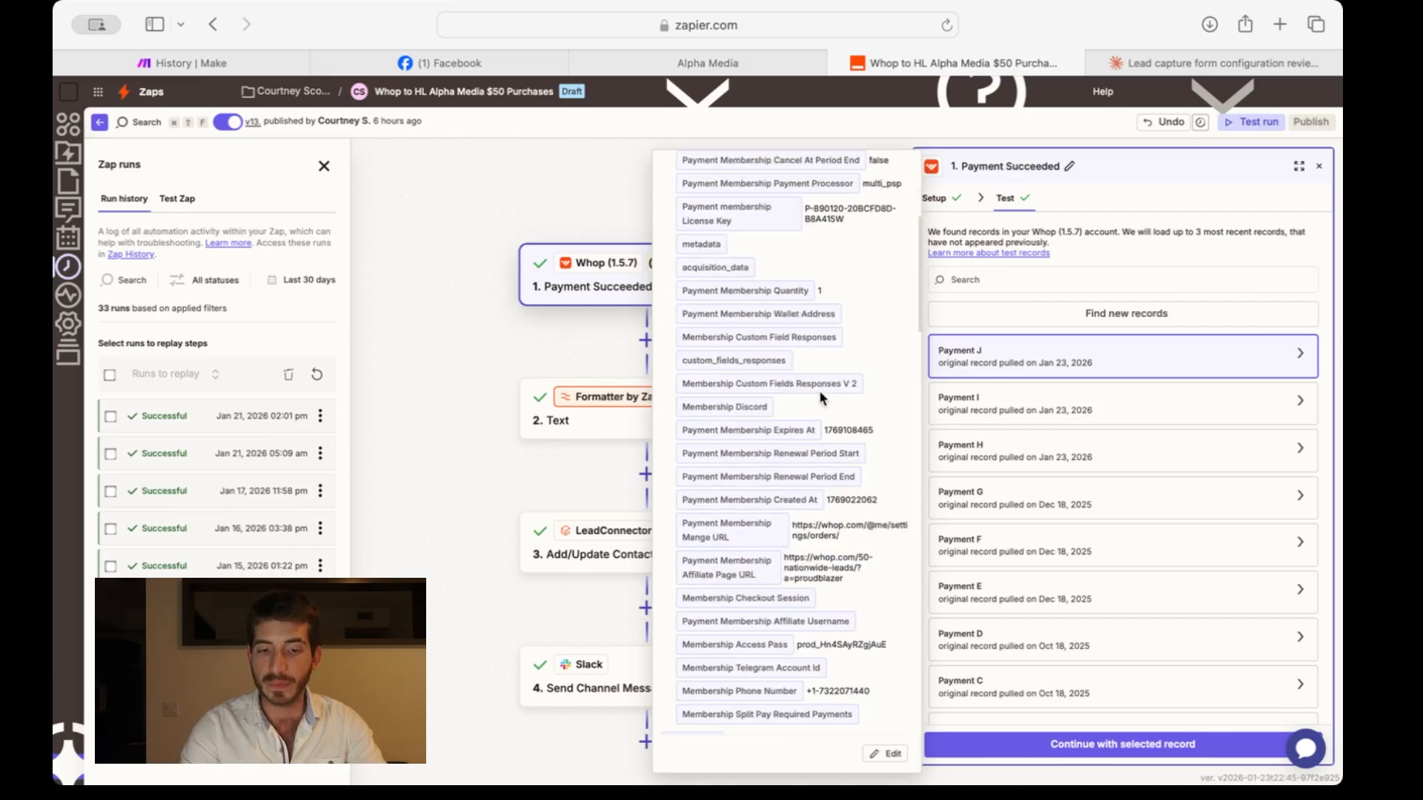
scroll(820, 392, "up", 11)
scroll(819, 392, "down", 1)
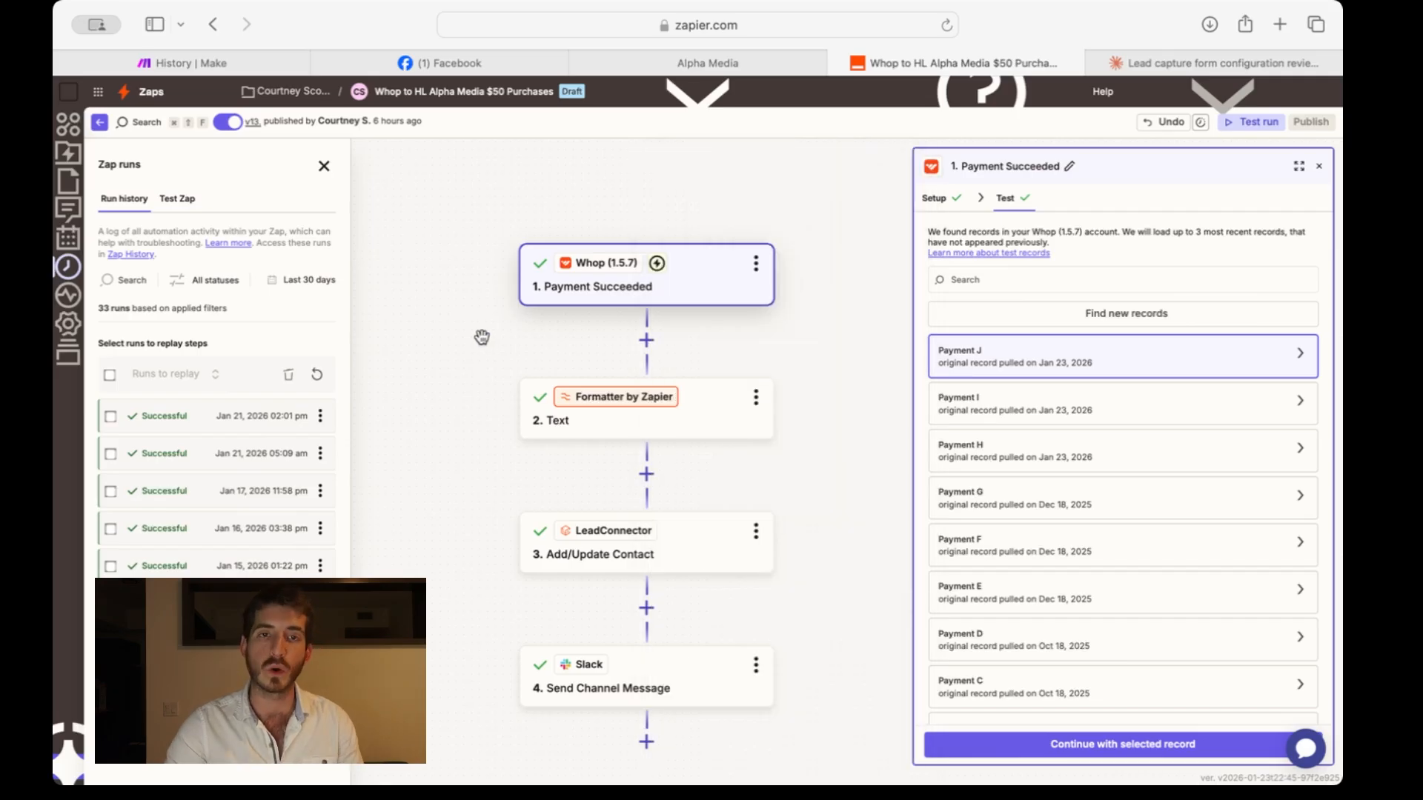
Step: Search for "formatter" and add a Formatter by Zapier step directly after the Text step
left_click(705, 398)
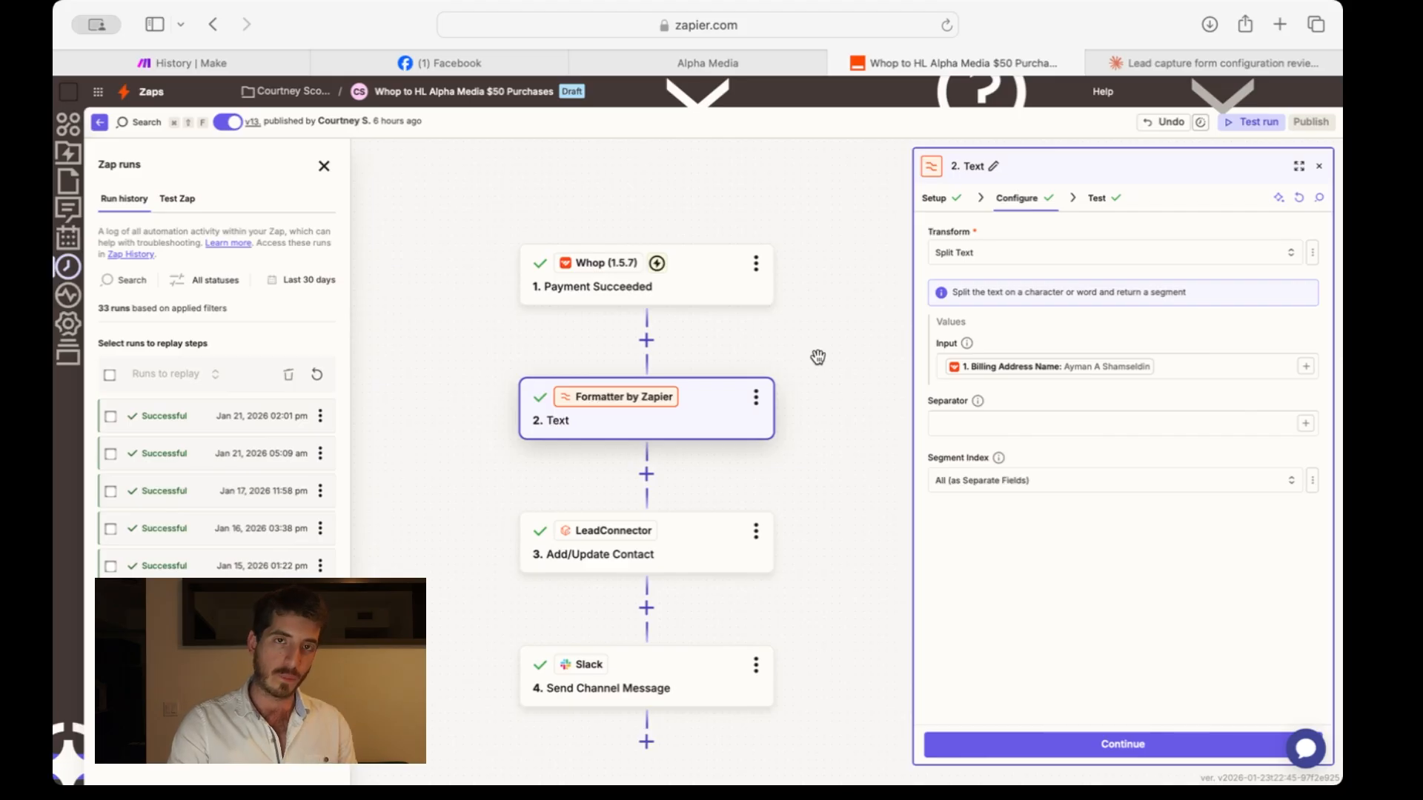
left_click(647, 474)
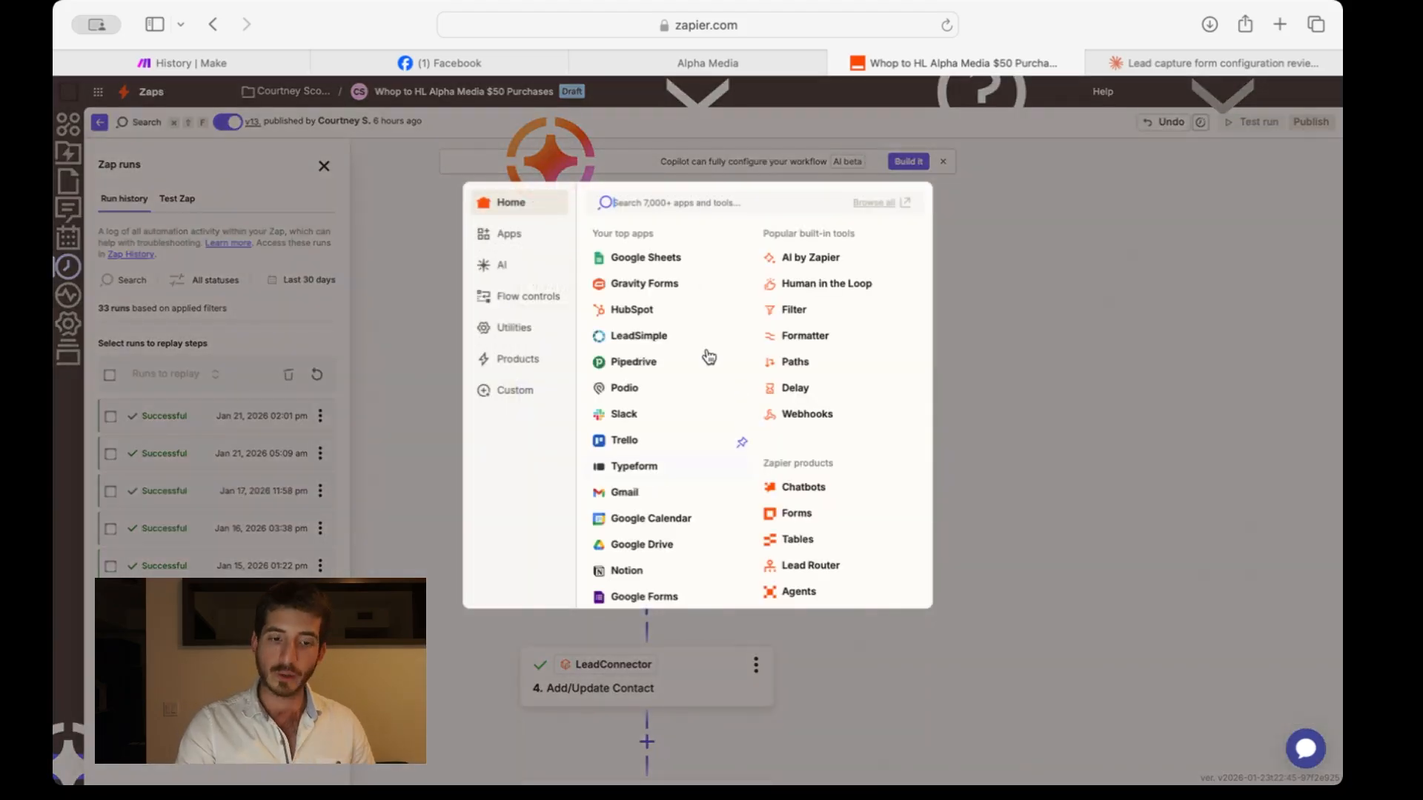
type("text")
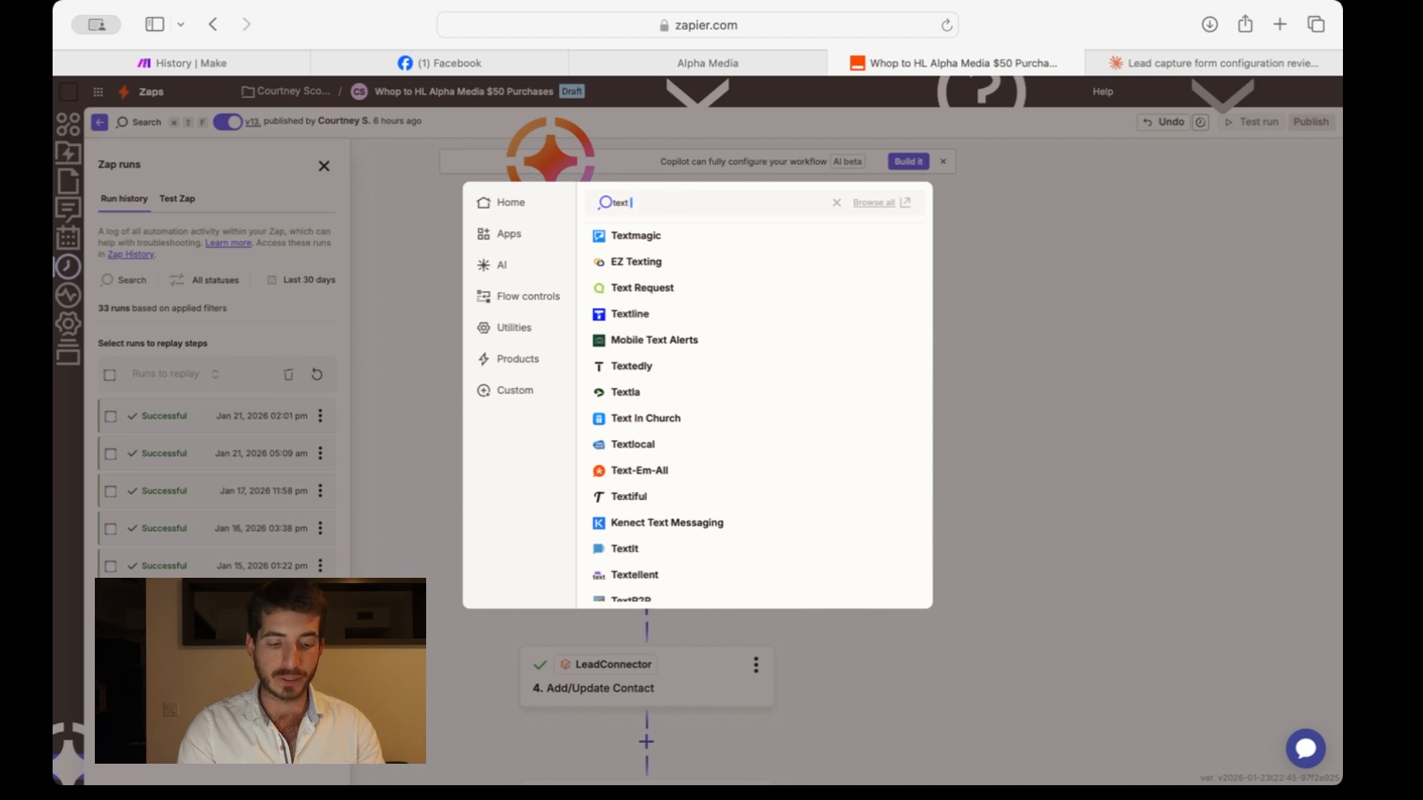
type(" by f")
key("super+a")
type("f")
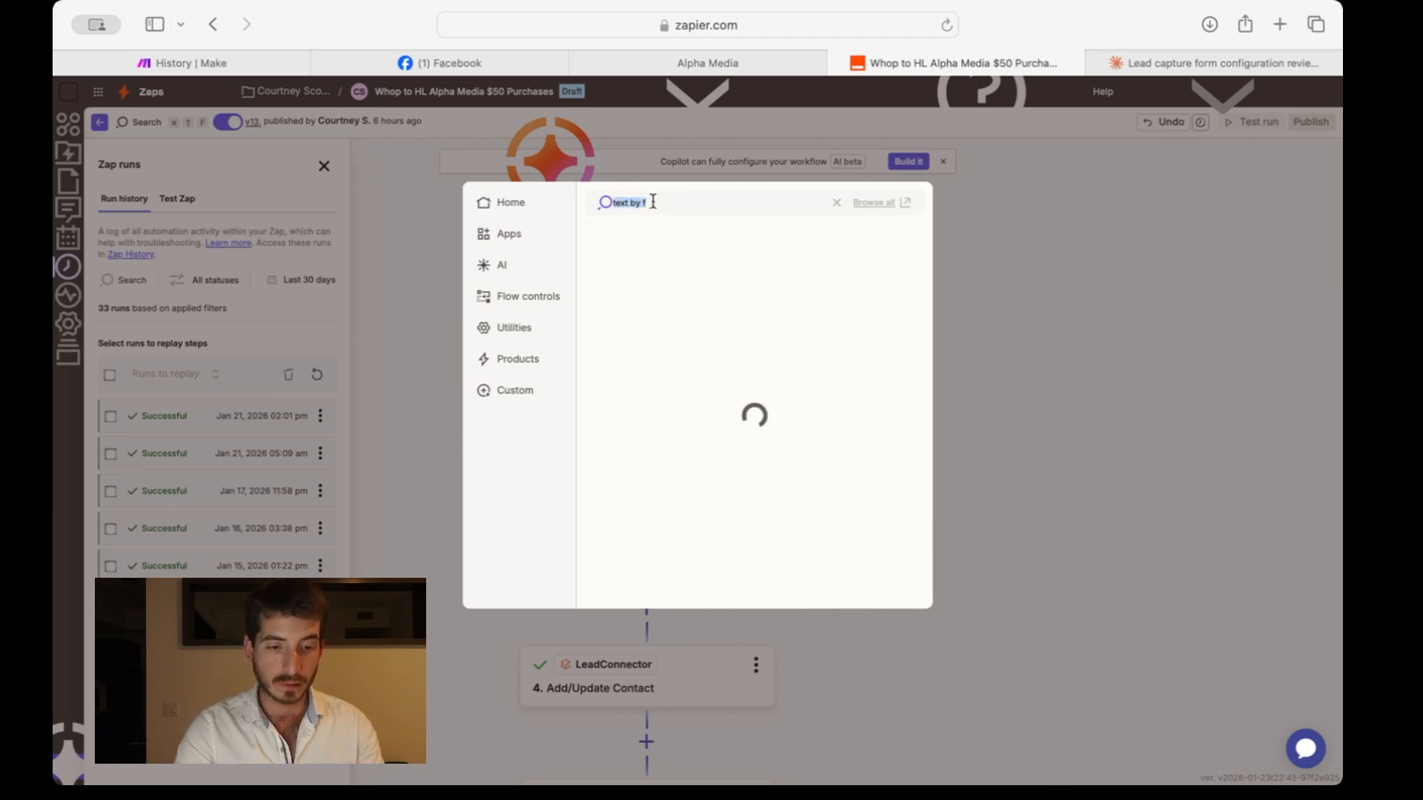
type("ormatter")
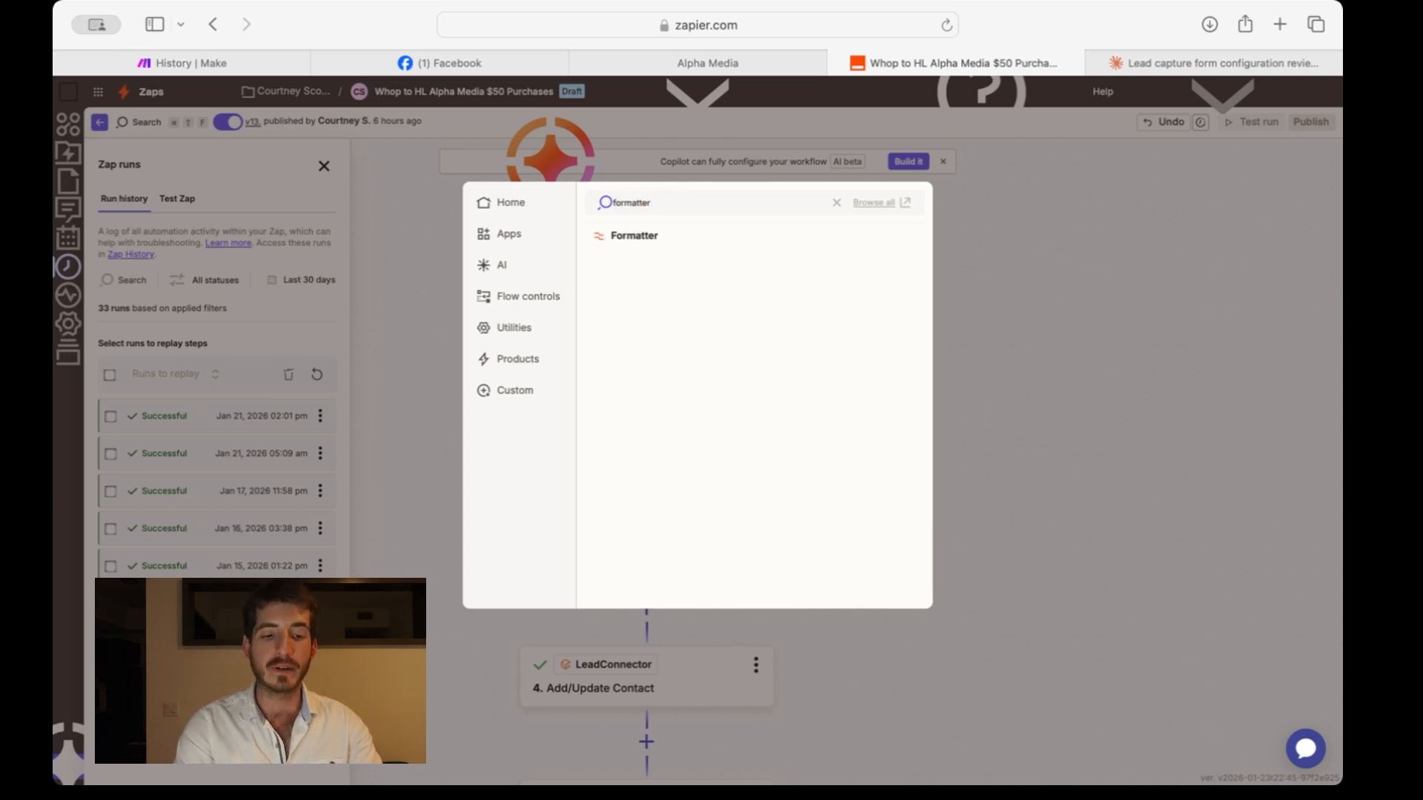
left_click(649, 239)
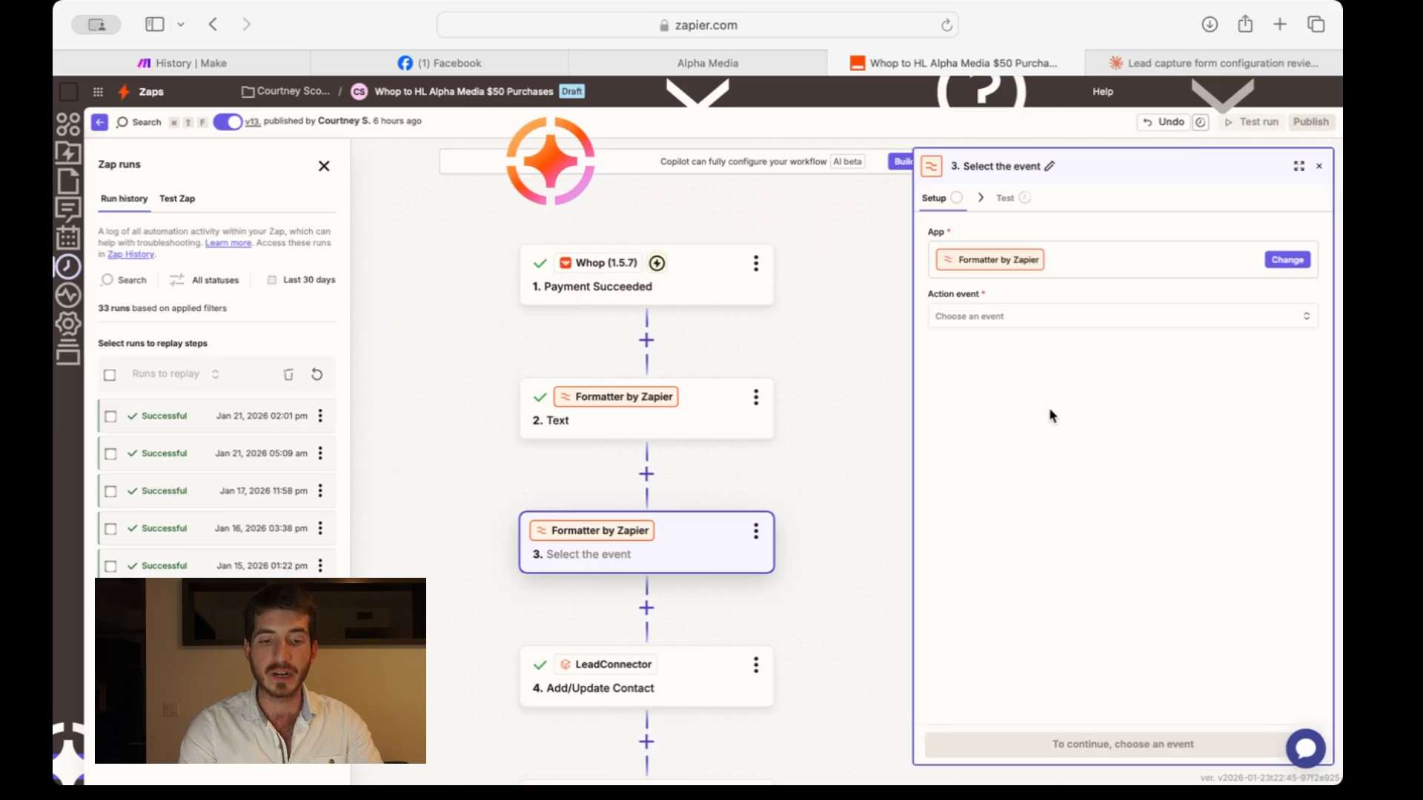
Step: Look through the action events offered for the new Formatter step, including Text, without choosing one
left_click(1008, 317)
scroll(778, 448, "down", 1)
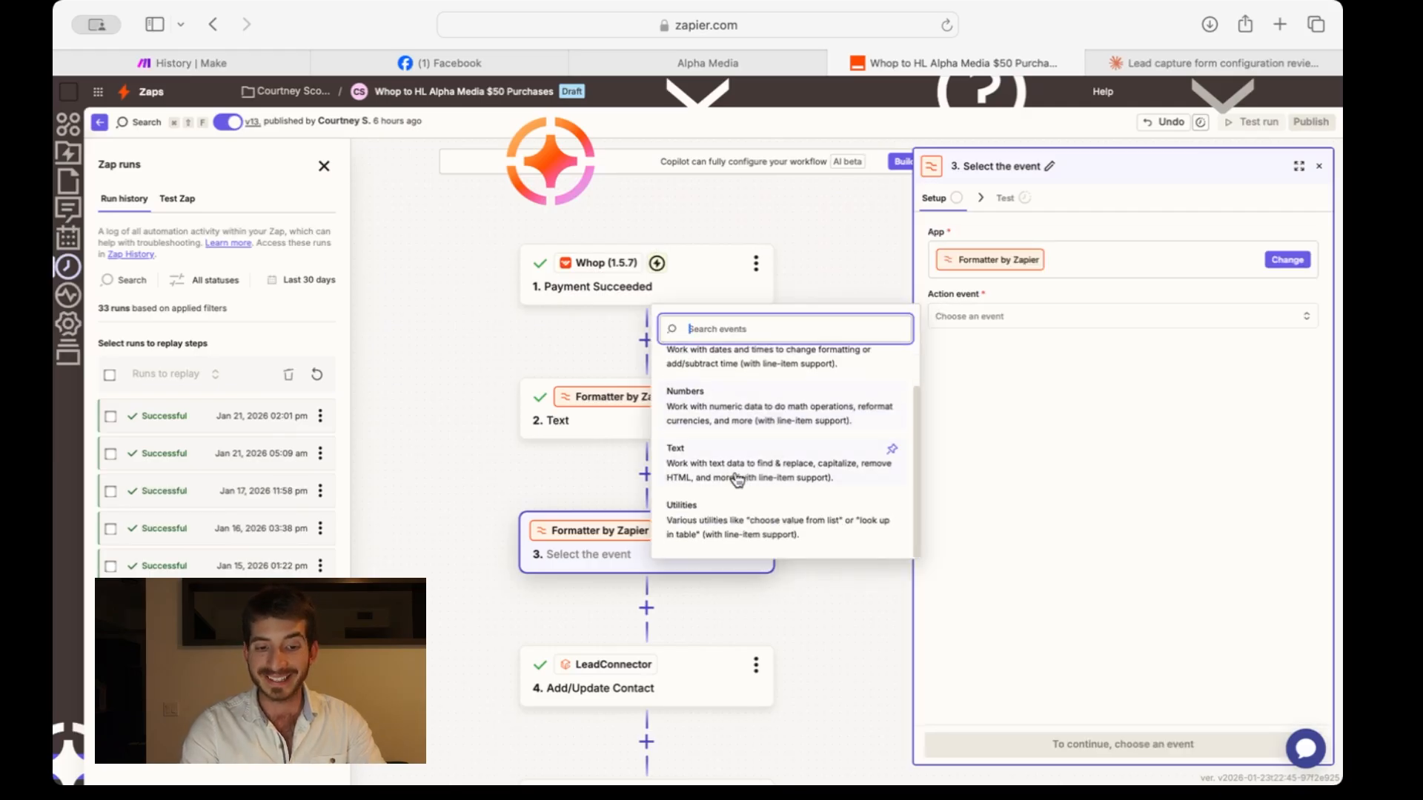
left_click(852, 290)
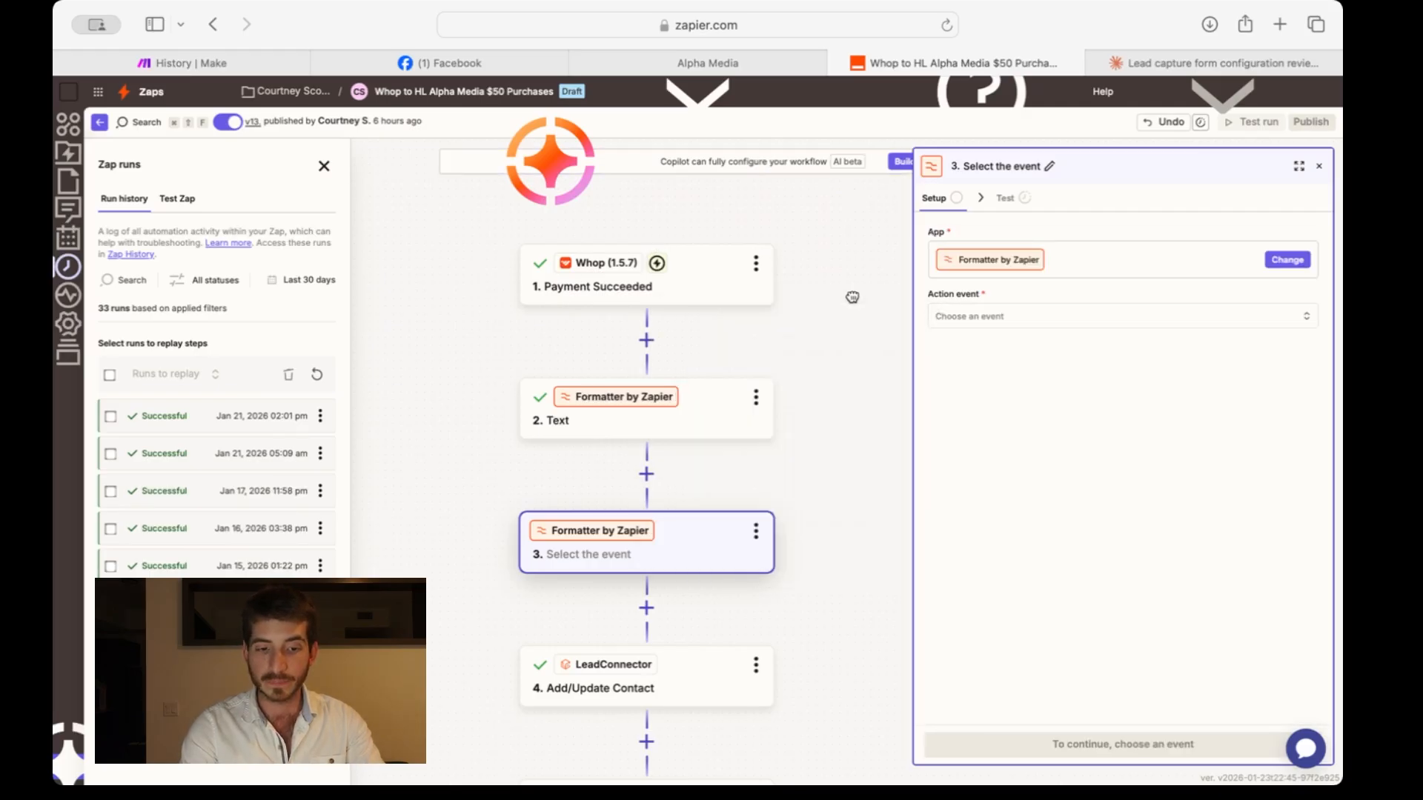
Step: Delete the newly added Formatter step that has no event and confirm the deletion
left_click(756, 533)
left_click(843, 735)
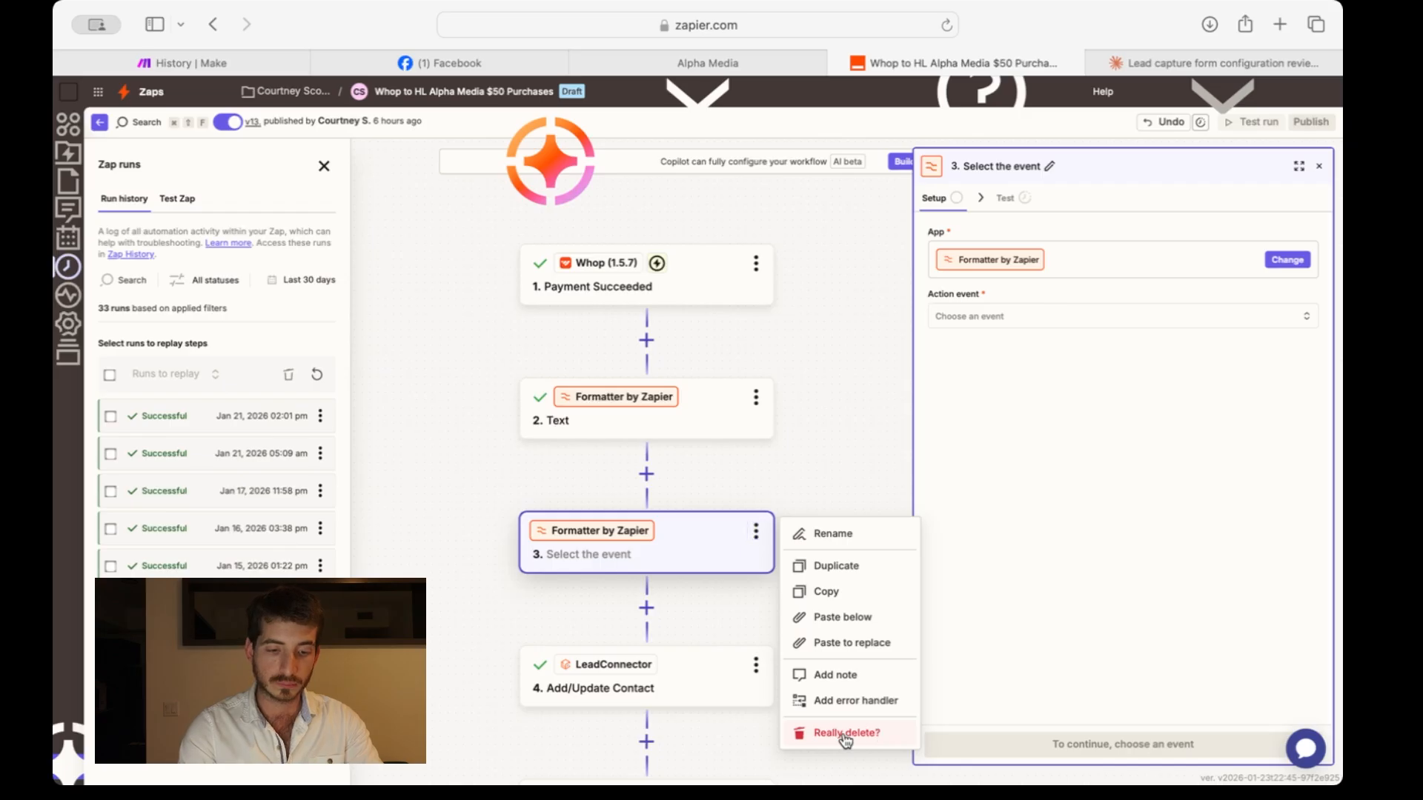
left_click(845, 736)
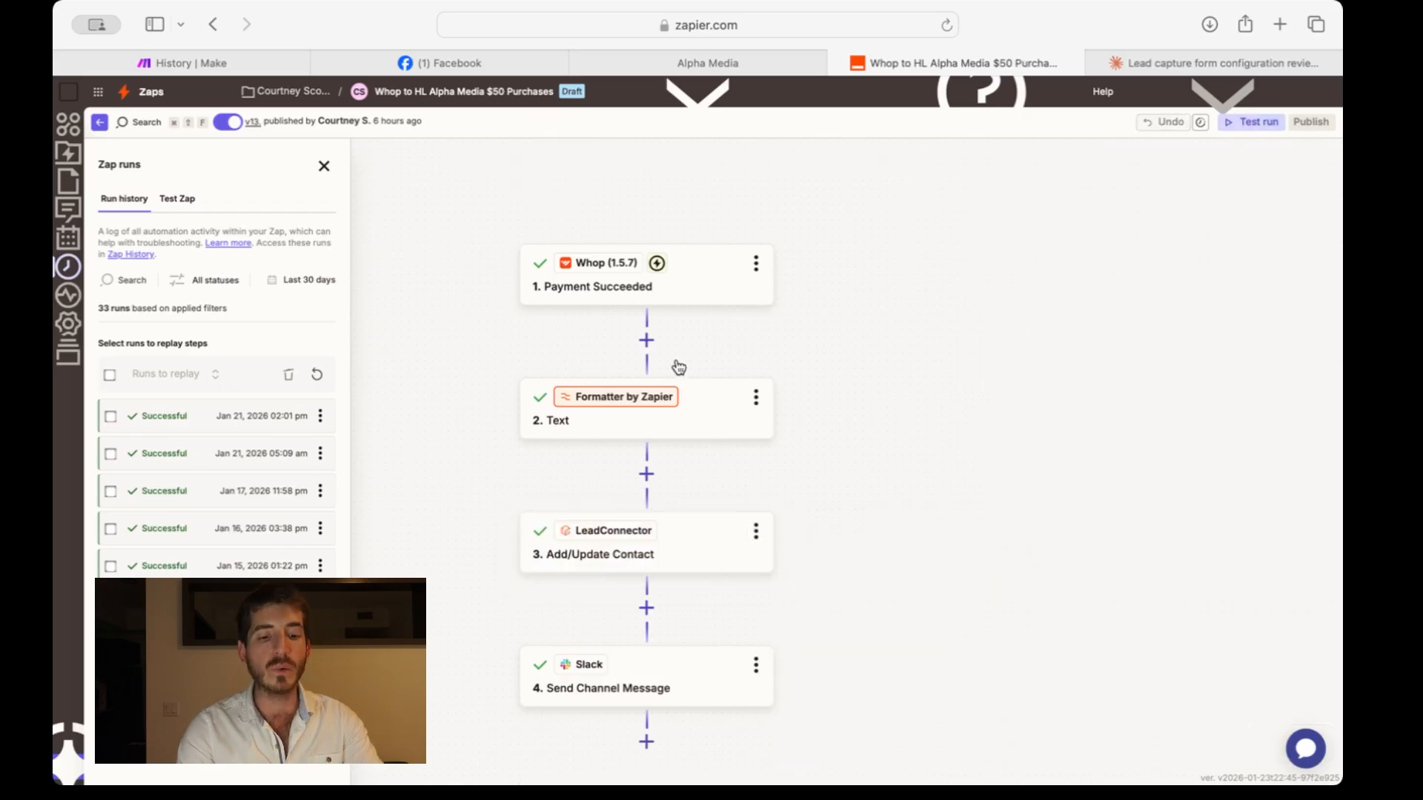
Step: Search the Text step's Transform options for "split" and close the list, keeping Split Text
left_click(702, 413)
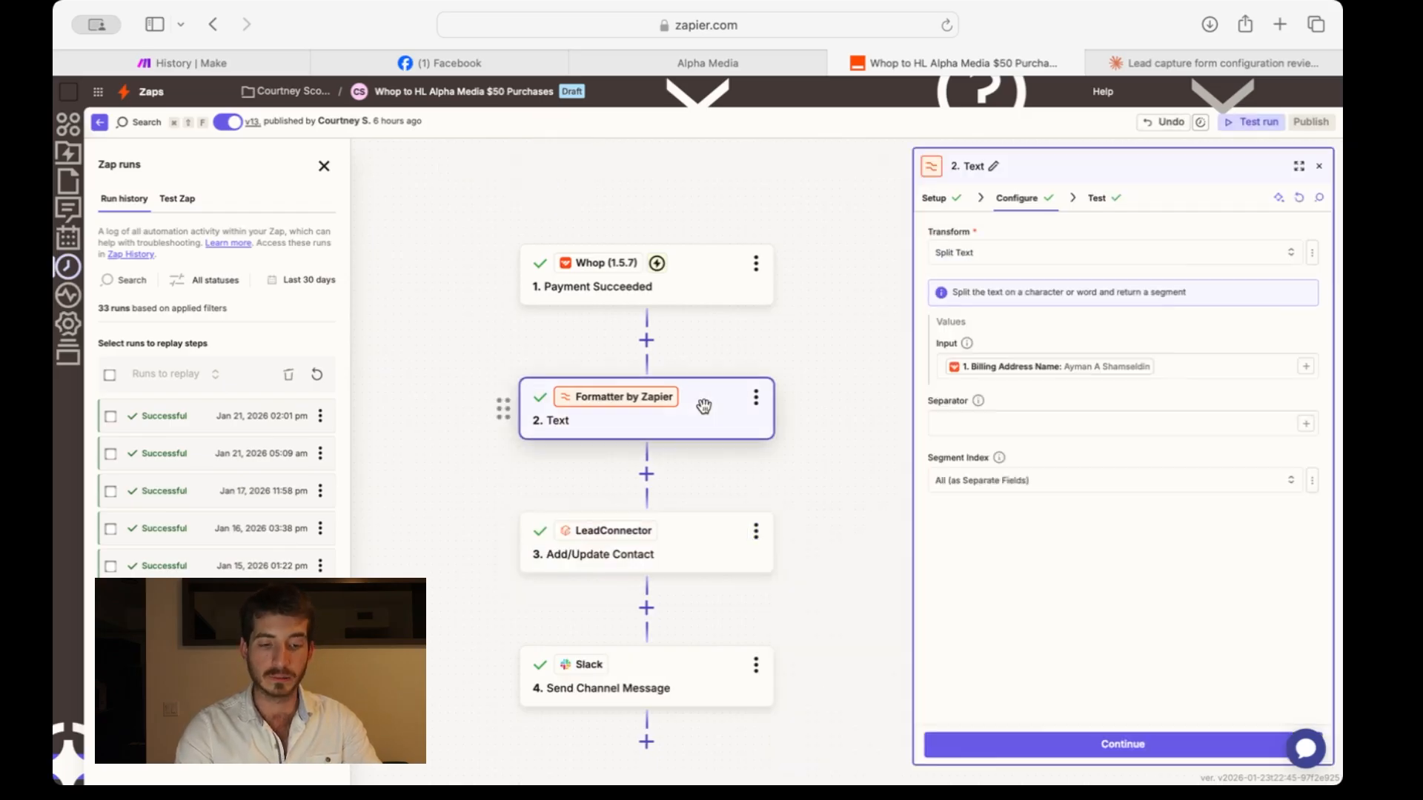
left_click(982, 254)
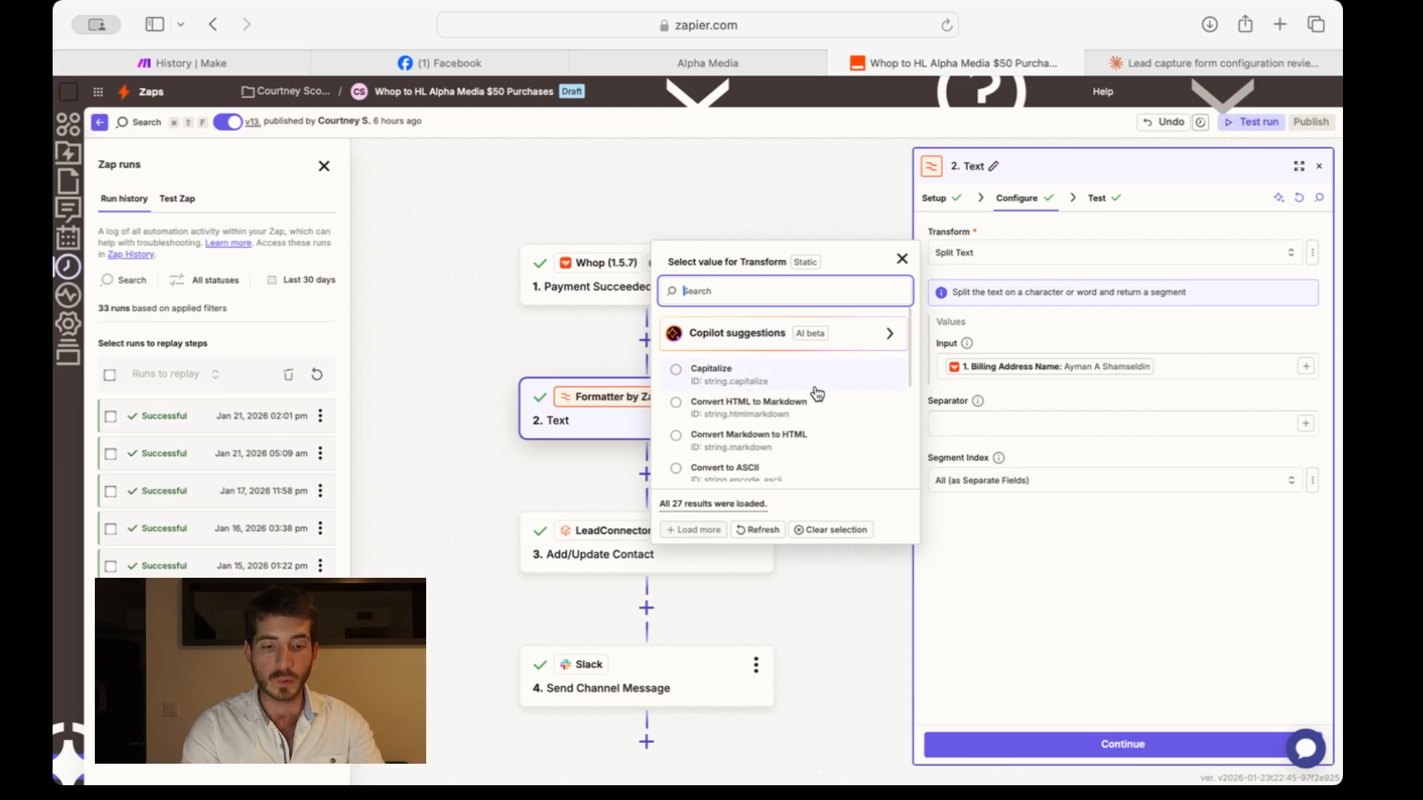
type("split")
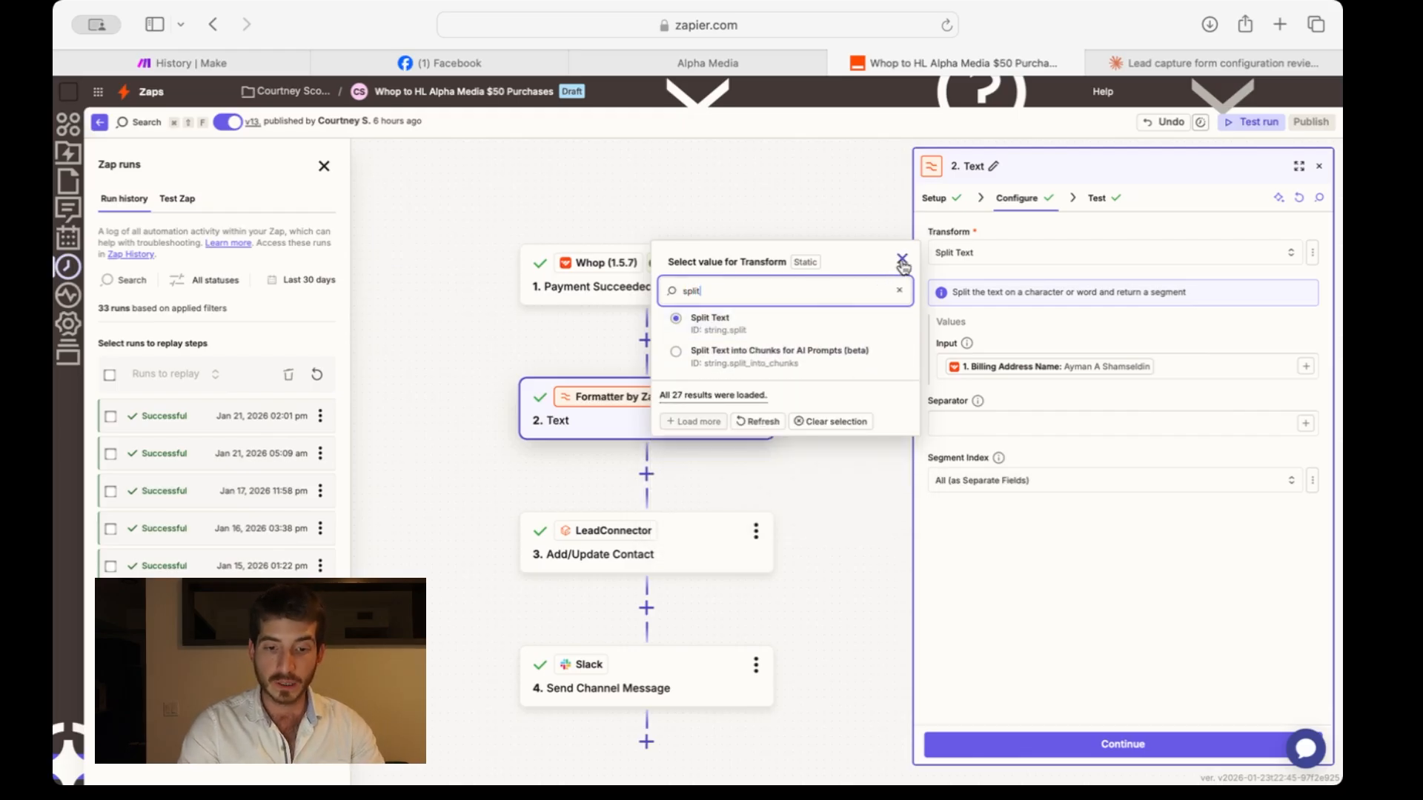
left_click(902, 259)
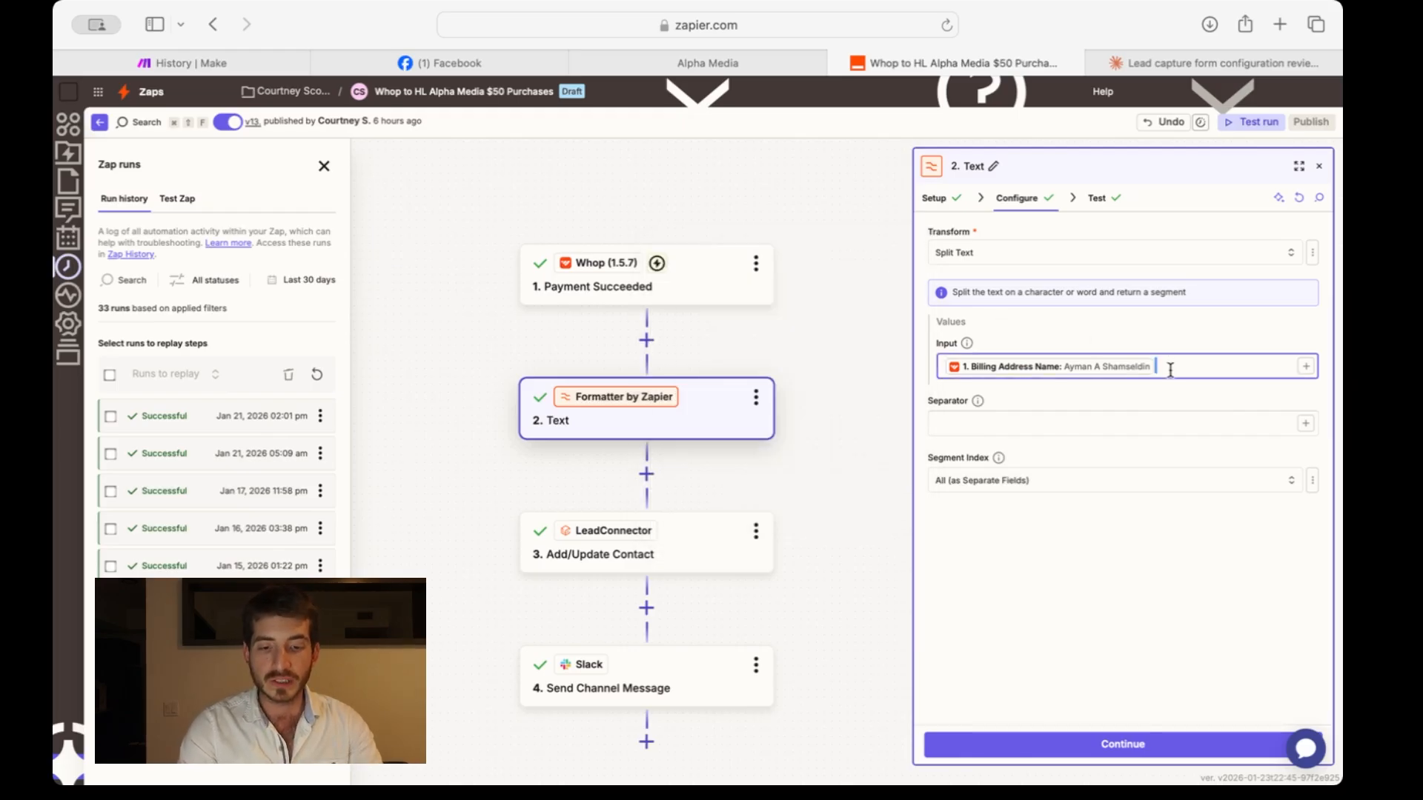
Step: Search the Whop trigger data for "name" fields usable as the Split Text input, keeping Billing Address Name
left_click(1305, 367)
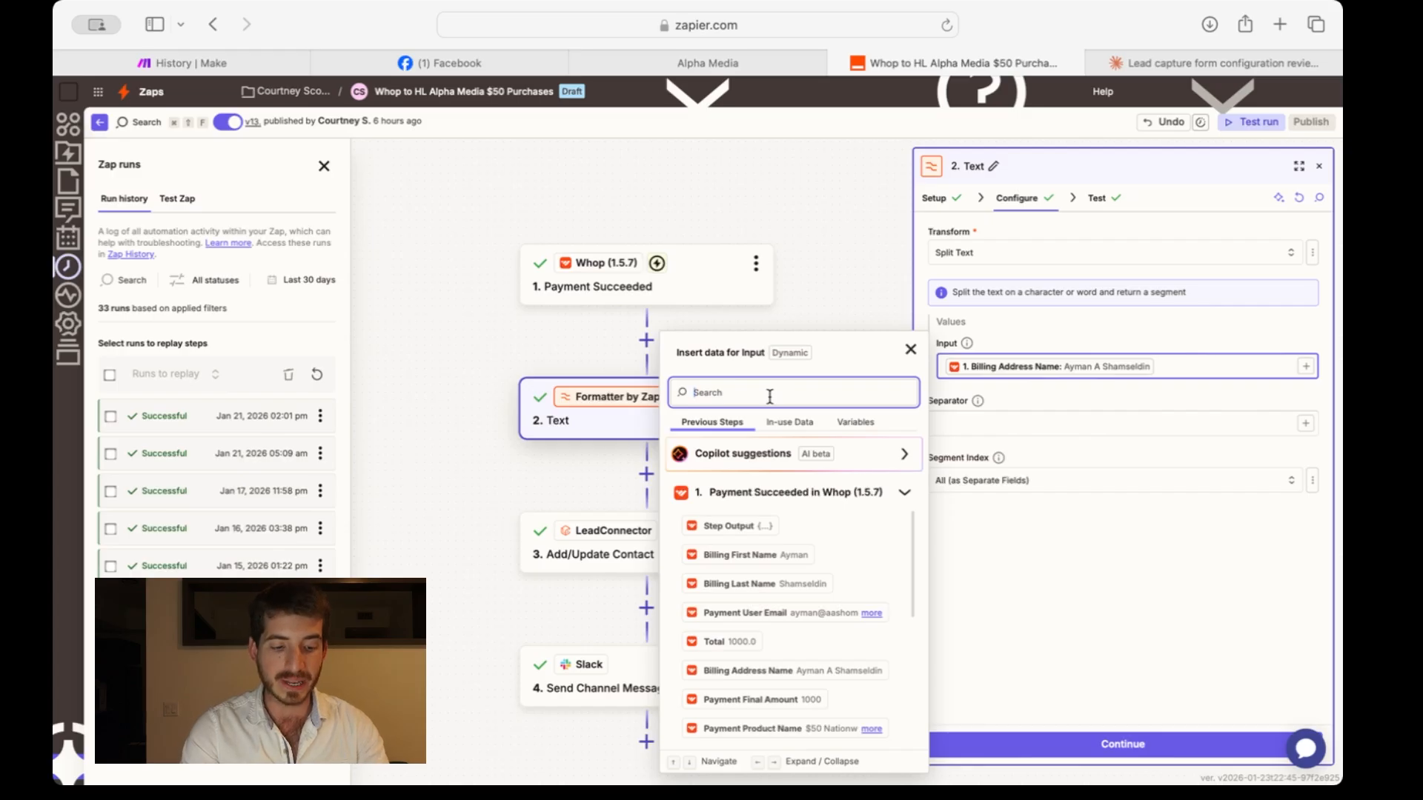
type("name")
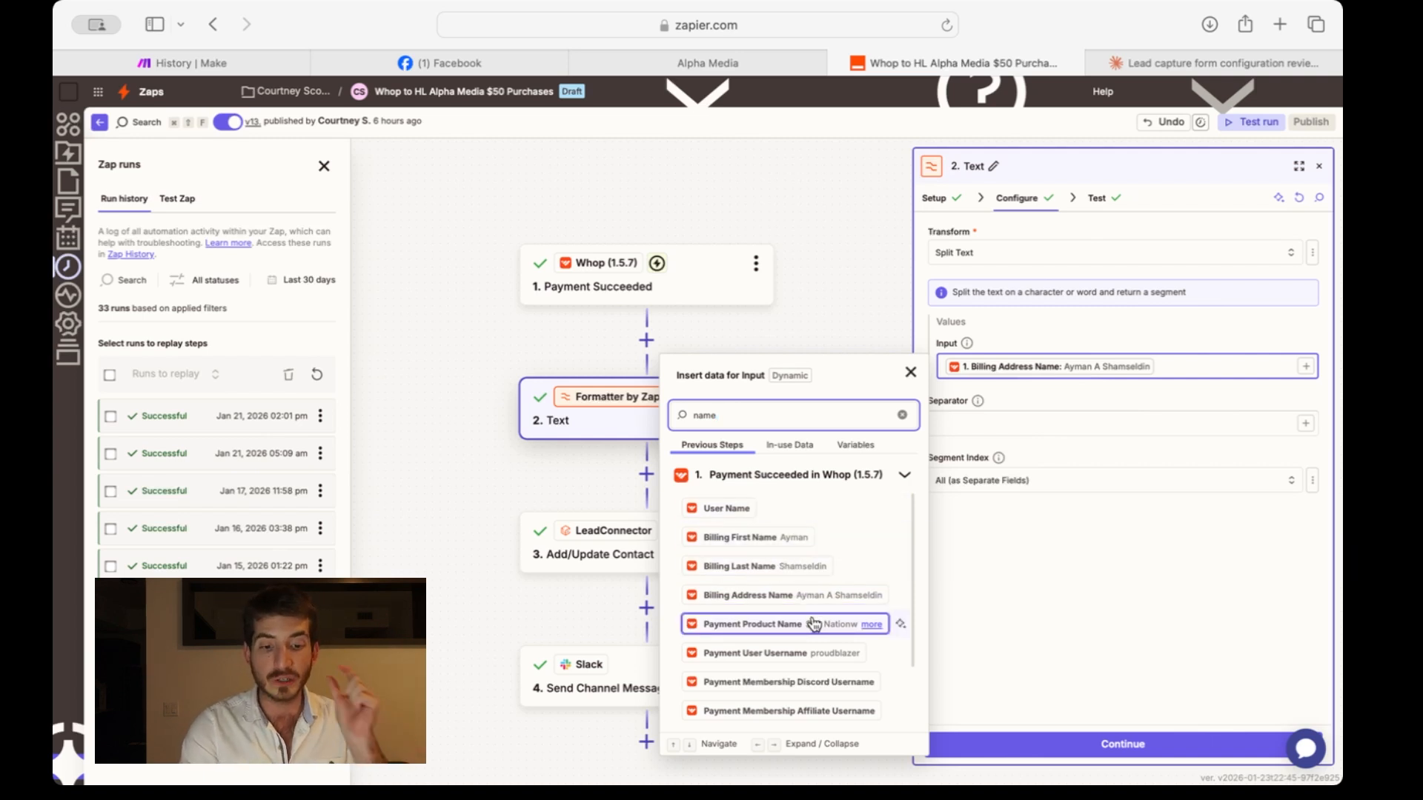
scroll(810, 619, "down", 2)
scroll(815, 624, "up", 2)
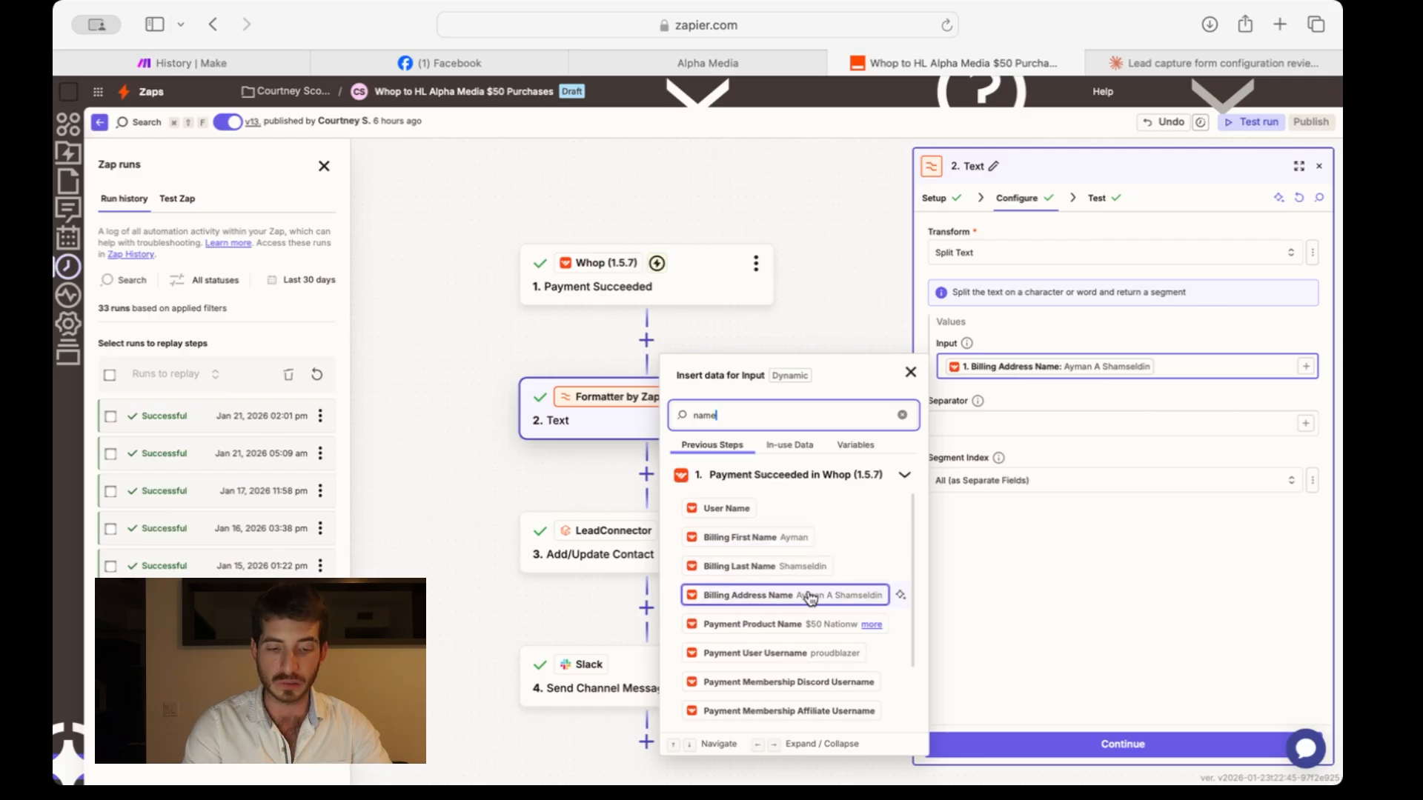
left_click(1011, 457)
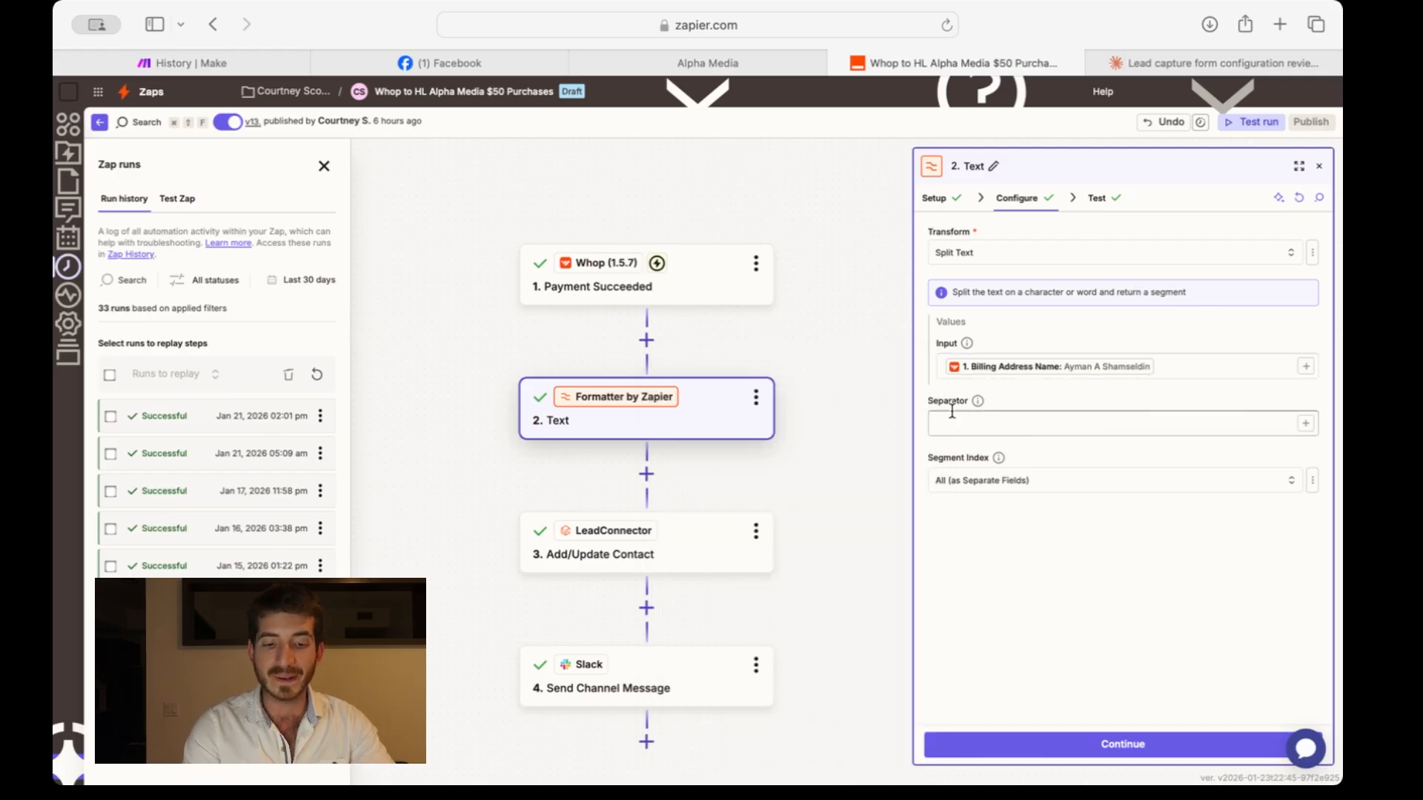
Step: Look through the Segment Index options of the Text step and close the list, keeping All (as Separate Fields)
left_click(963, 487)
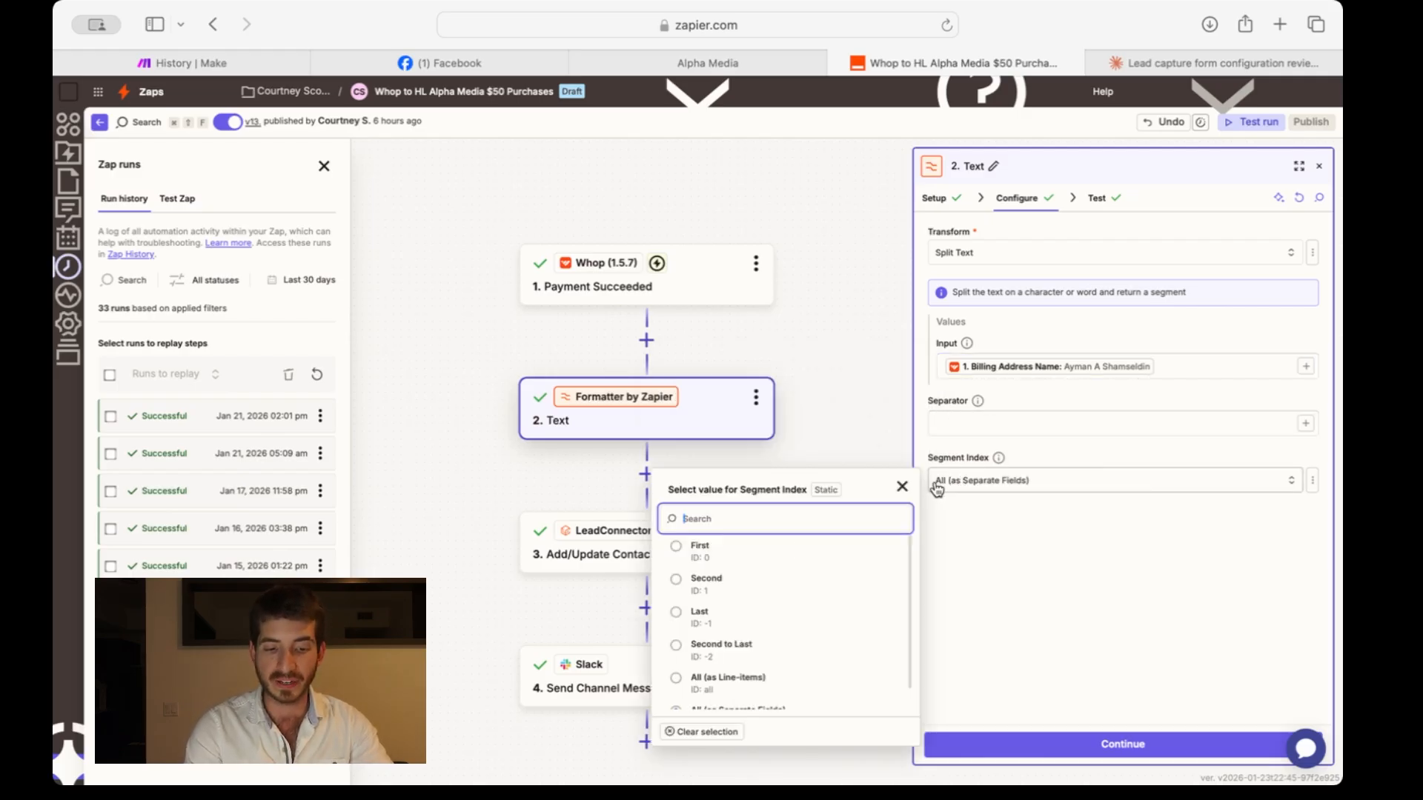
scroll(768, 606, "down", 2)
left_click(1064, 527)
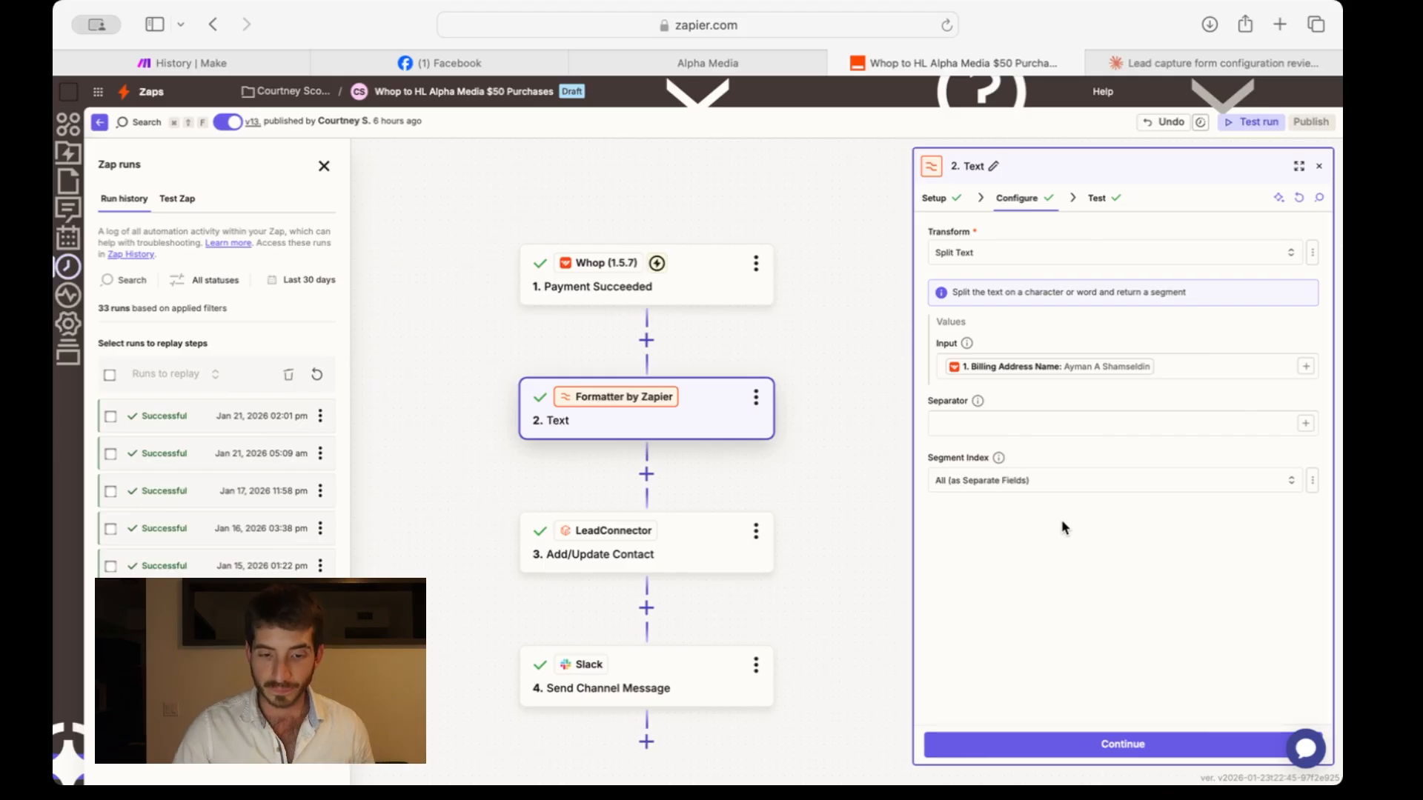
Step: Add an empty action after the LeadConnector step, search its apps for "lead" and "highlevel", and close the search without choosing one
left_click(688, 545)
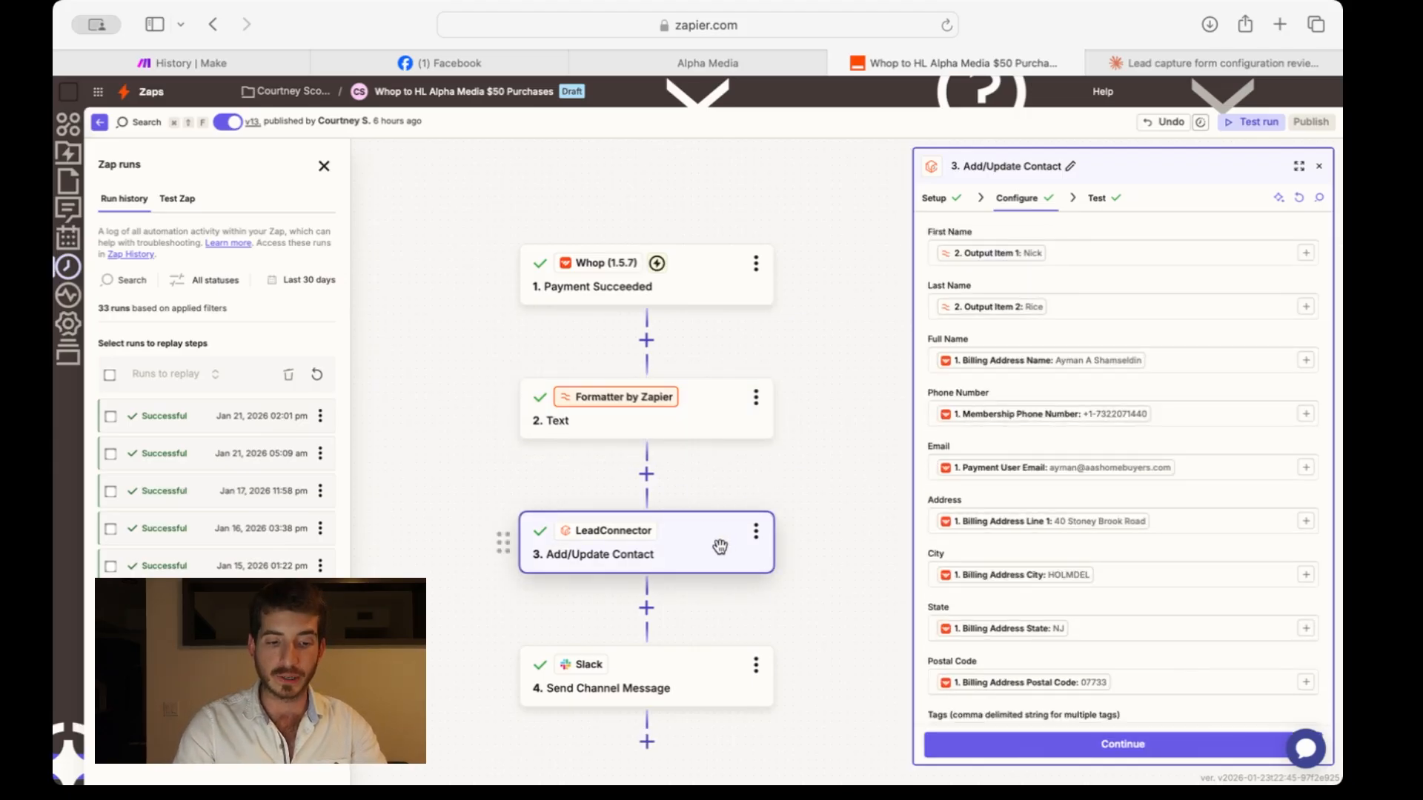
left_click(646, 609)
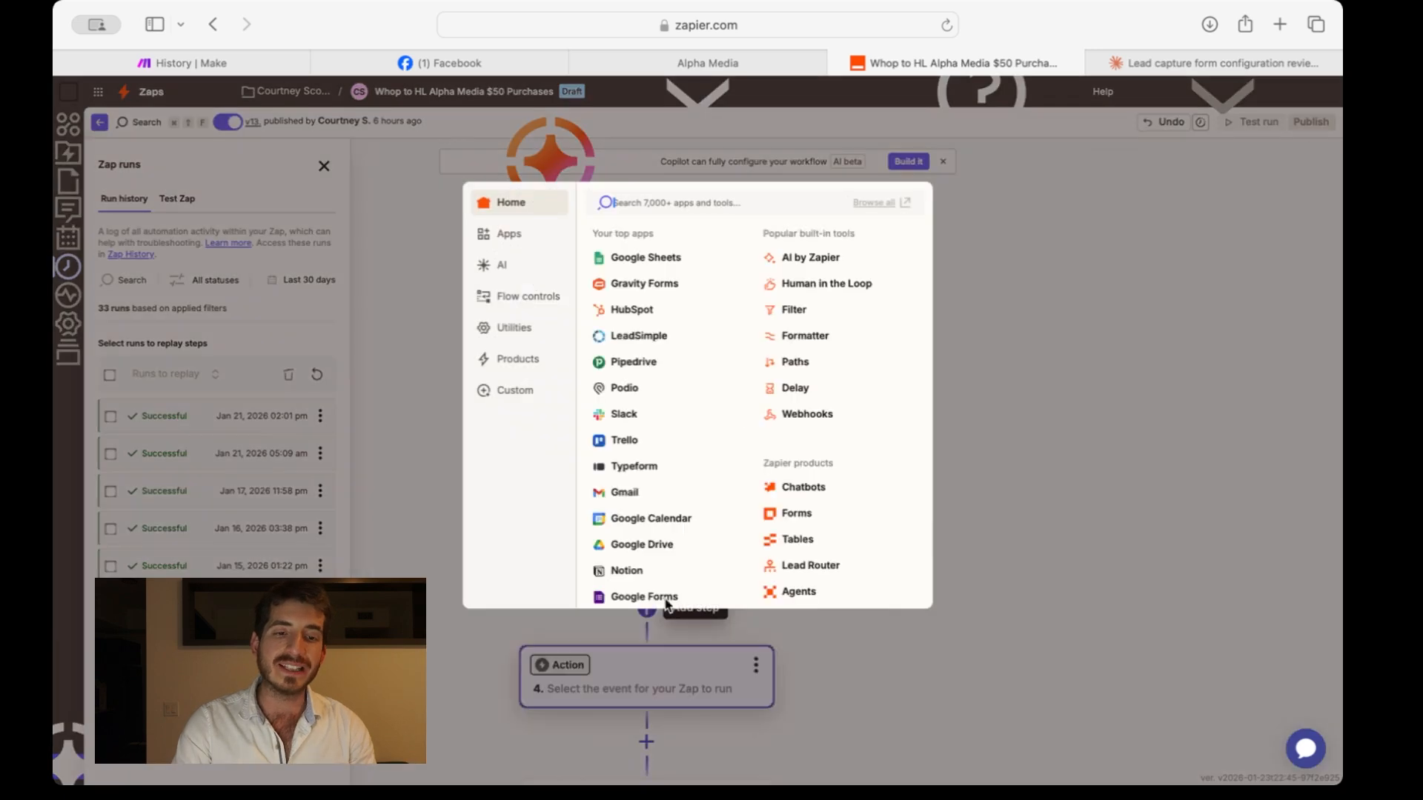
type("lead")
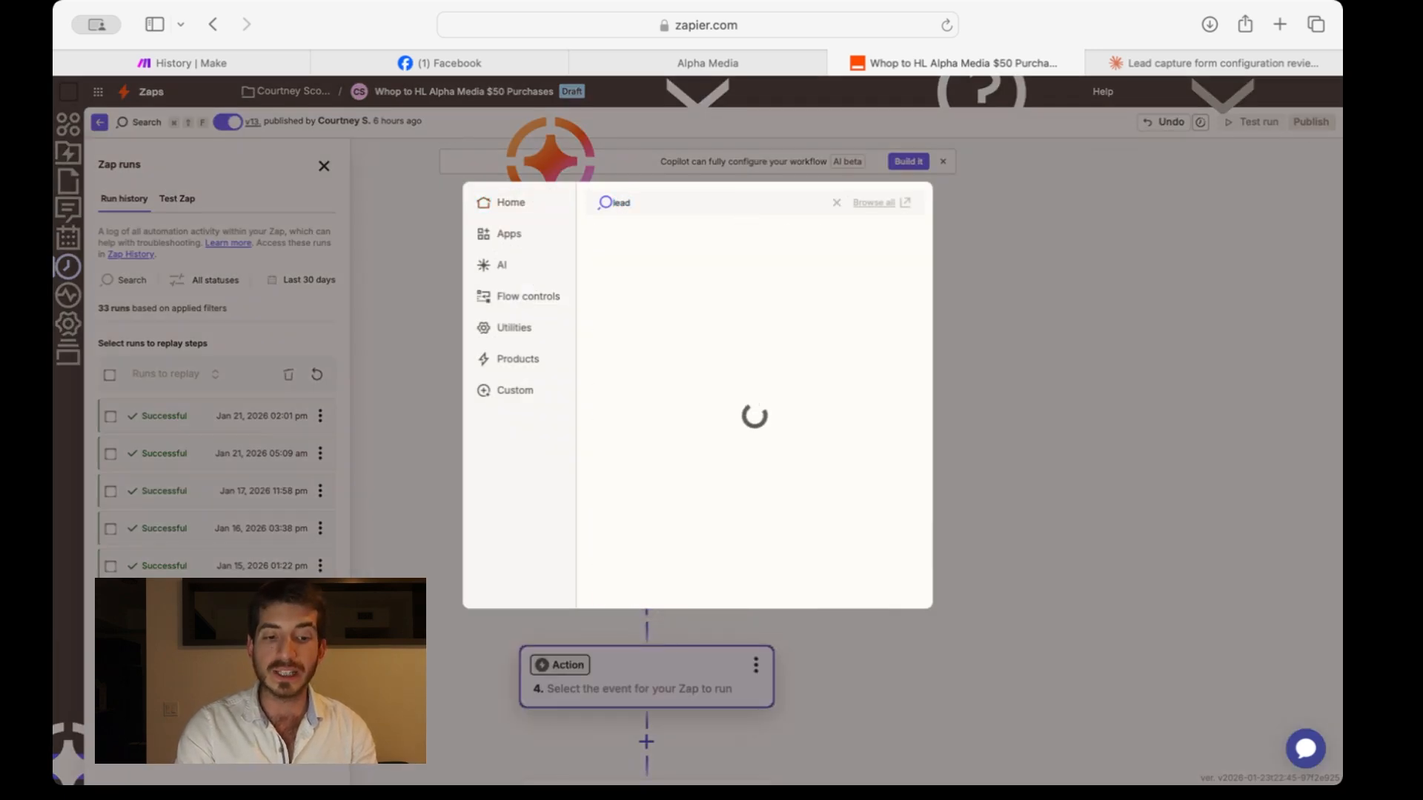
key("BackSpace")
key("BackSpace")
key("BackSpace")
key("BackSpace")
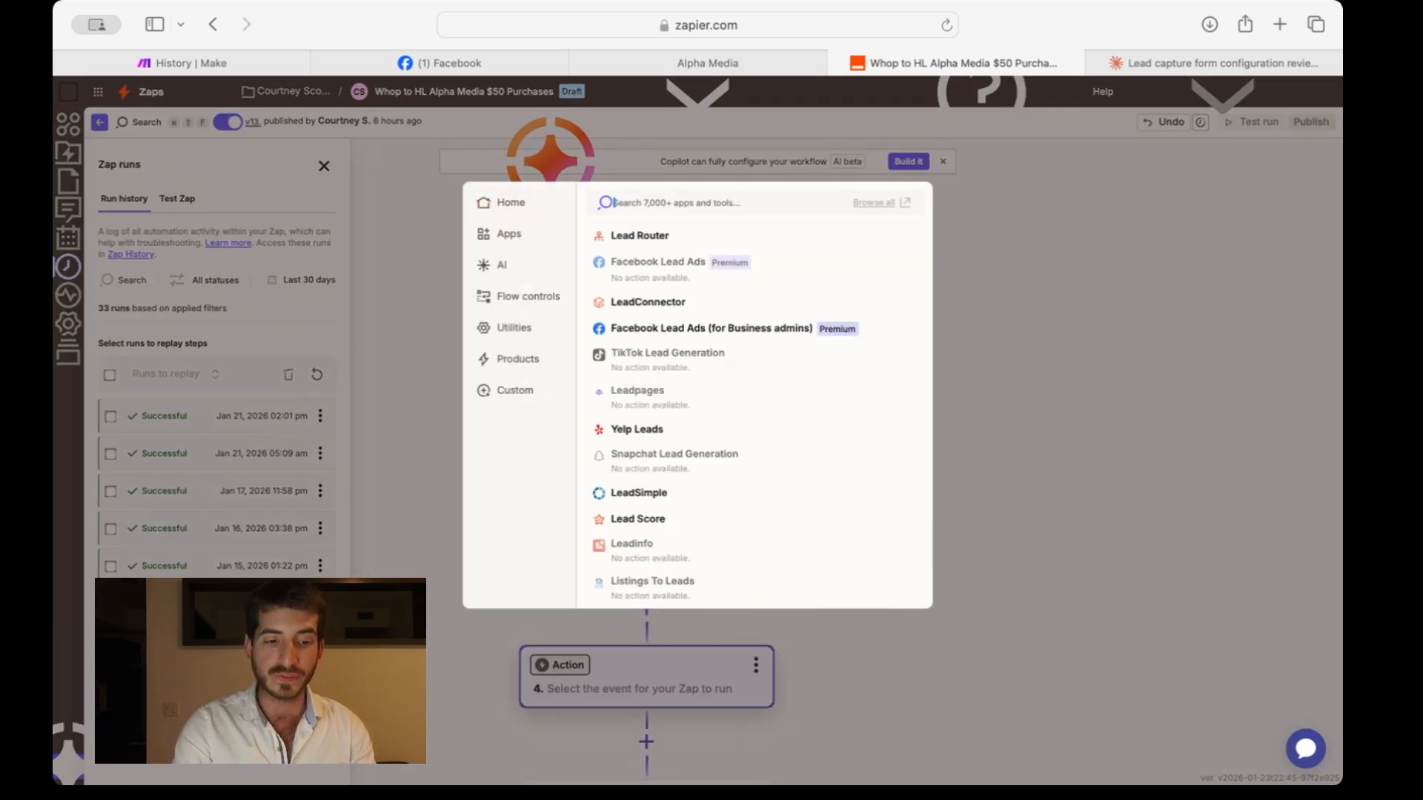
type("highlevel")
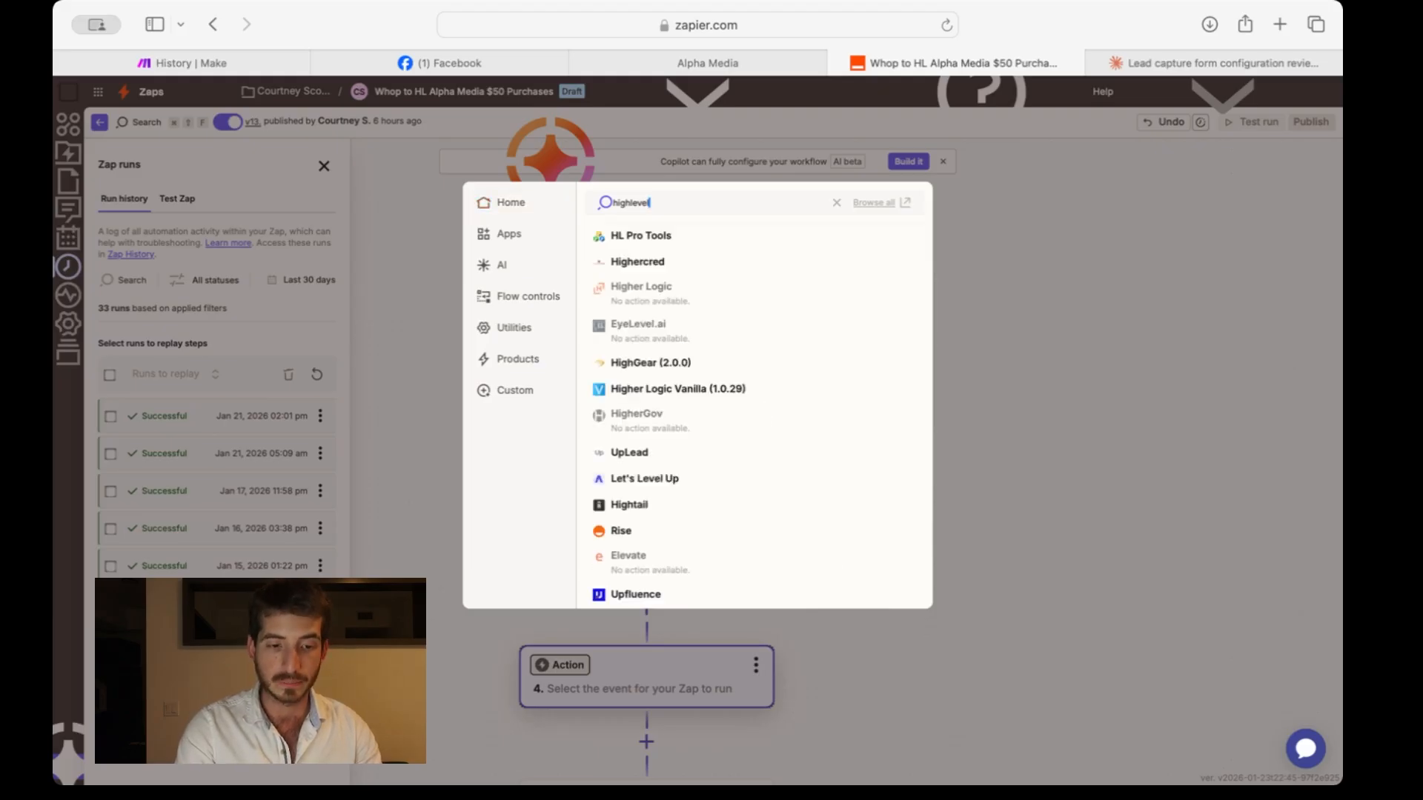
key("BackSpace")
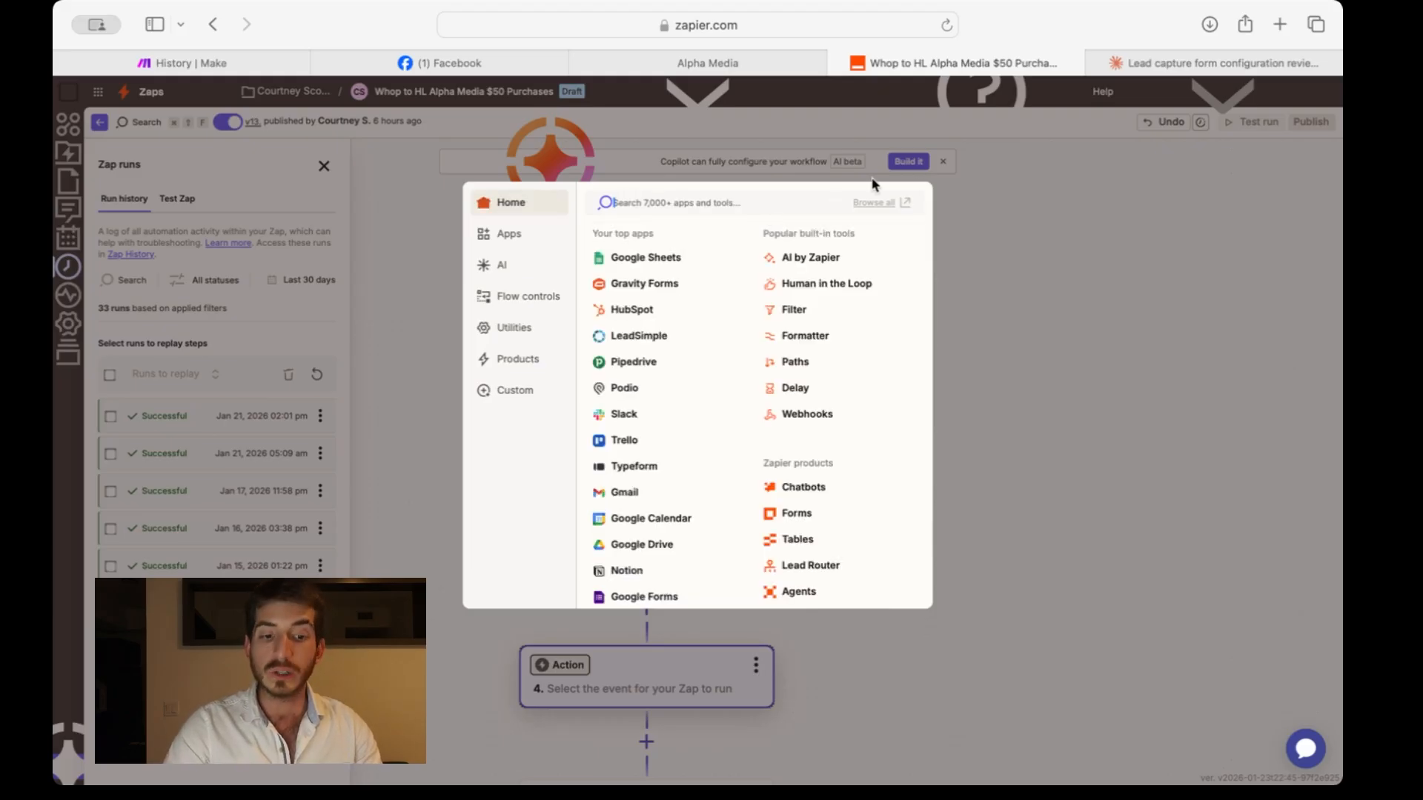
left_click(980, 197)
Step: Look through the action events offered in the LeadConnector step's setup and close the list, keeping Add/Update Contact
left_click(687, 545)
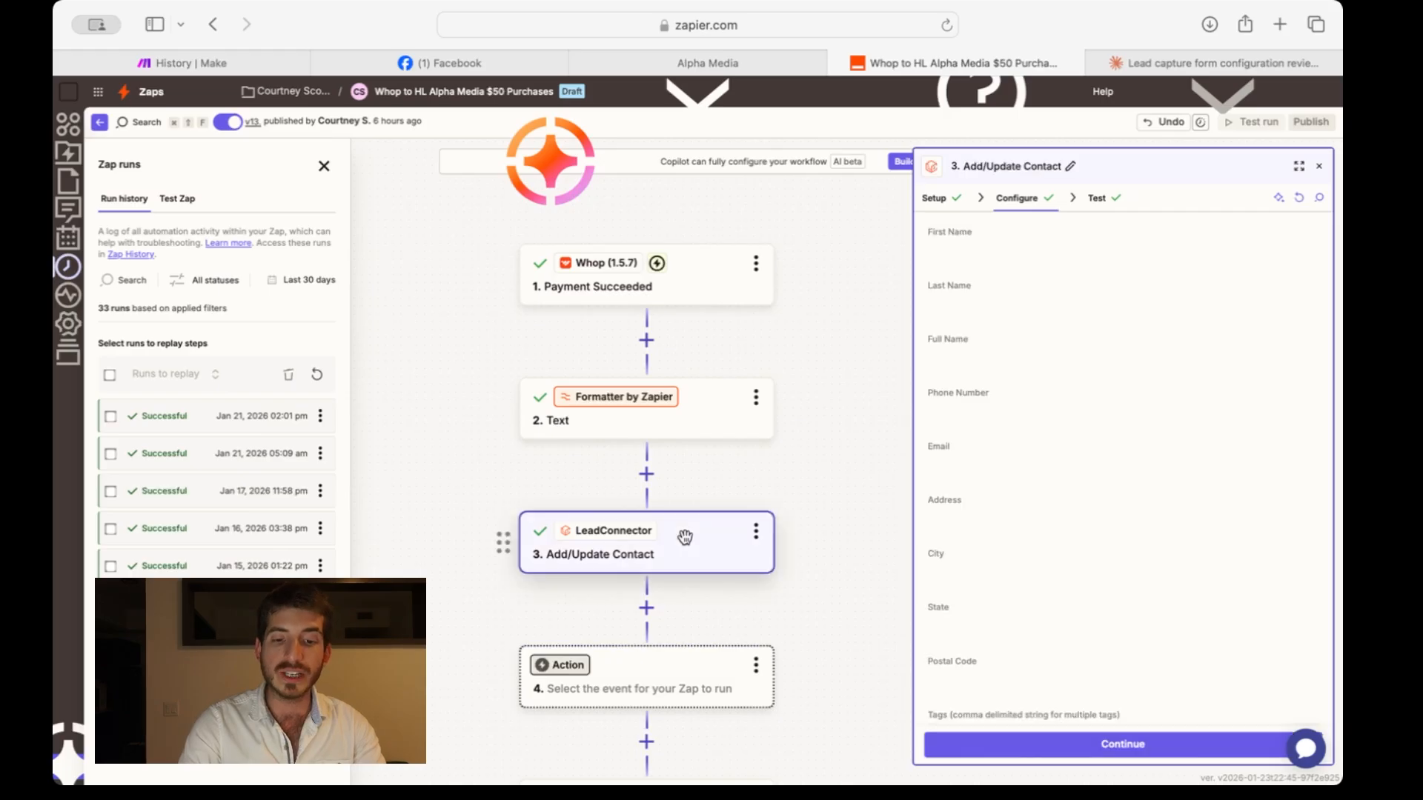
left_click(945, 207)
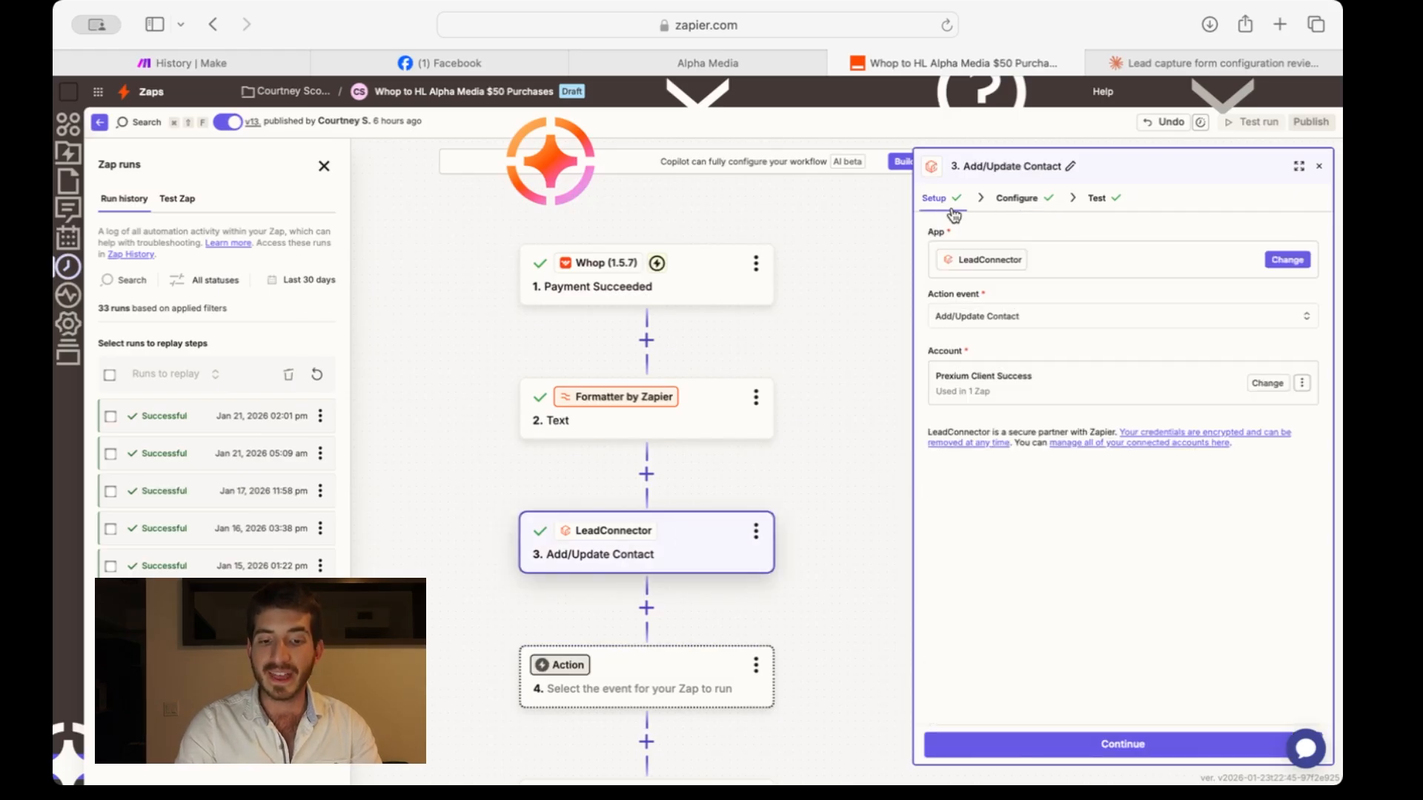
left_click(1021, 319)
scroll(764, 506, "down", 2)
scroll(764, 506, "up", 2)
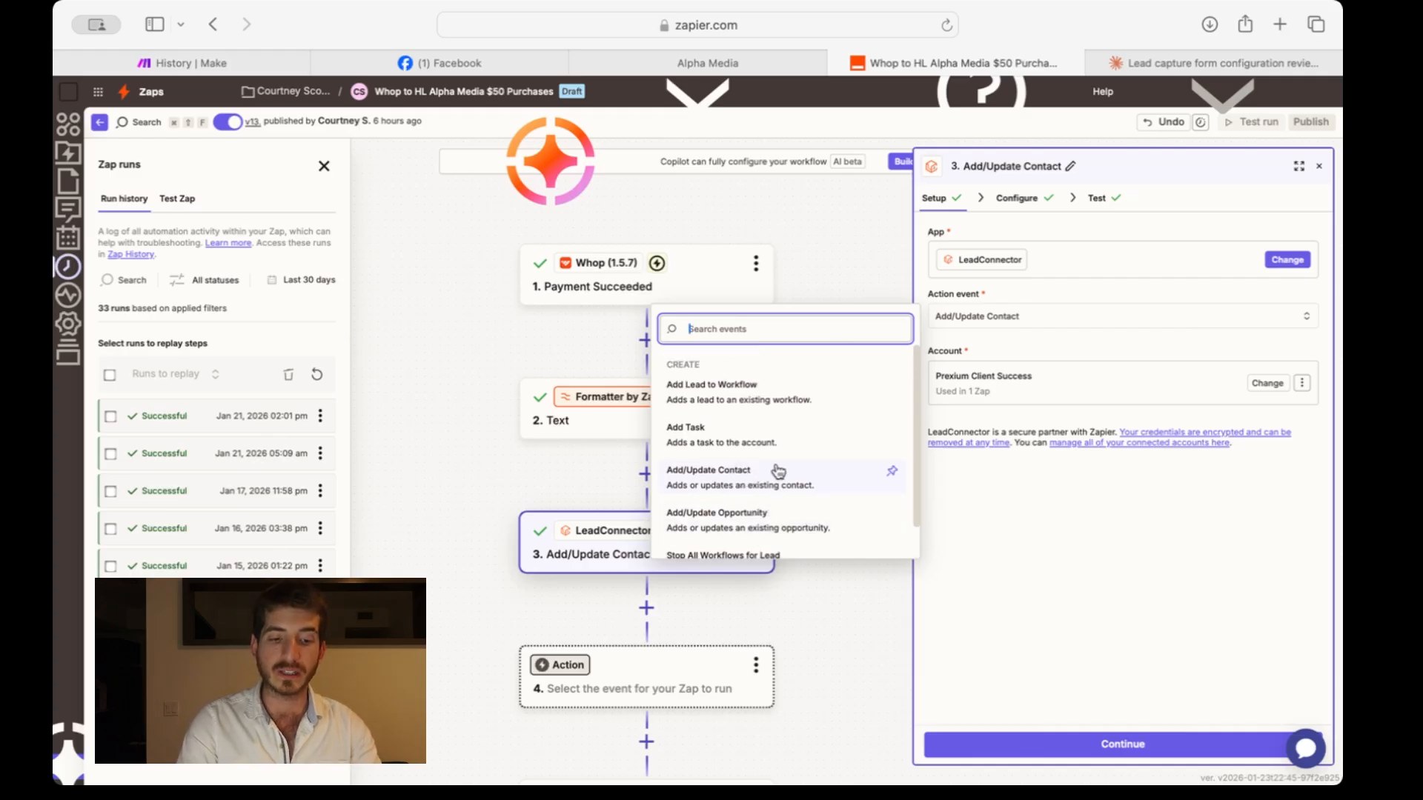
scroll(775, 470, "down", 1)
left_click(993, 523)
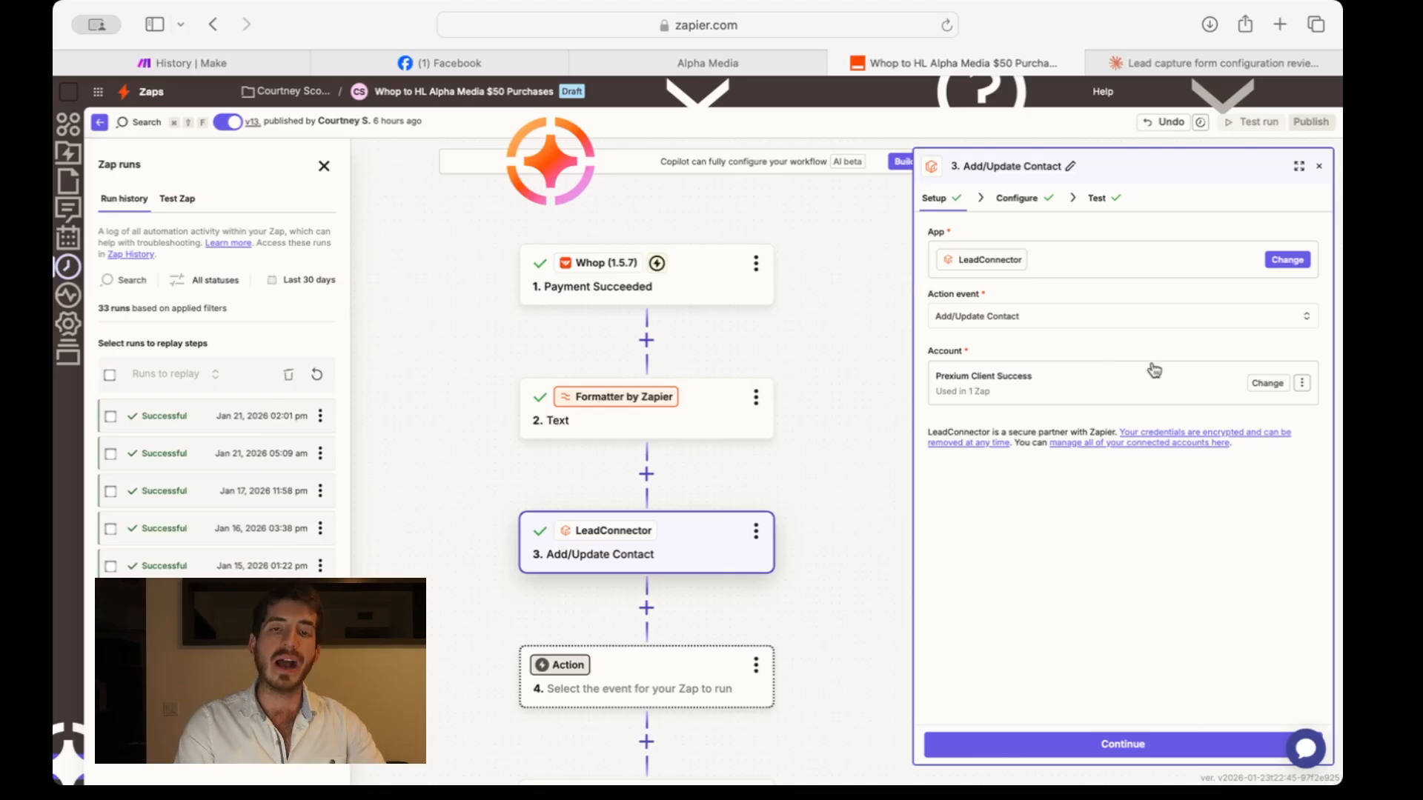
Step: Check the LeadConnector account's connection options and account list, and start connecting a new account
left_click(1301, 383)
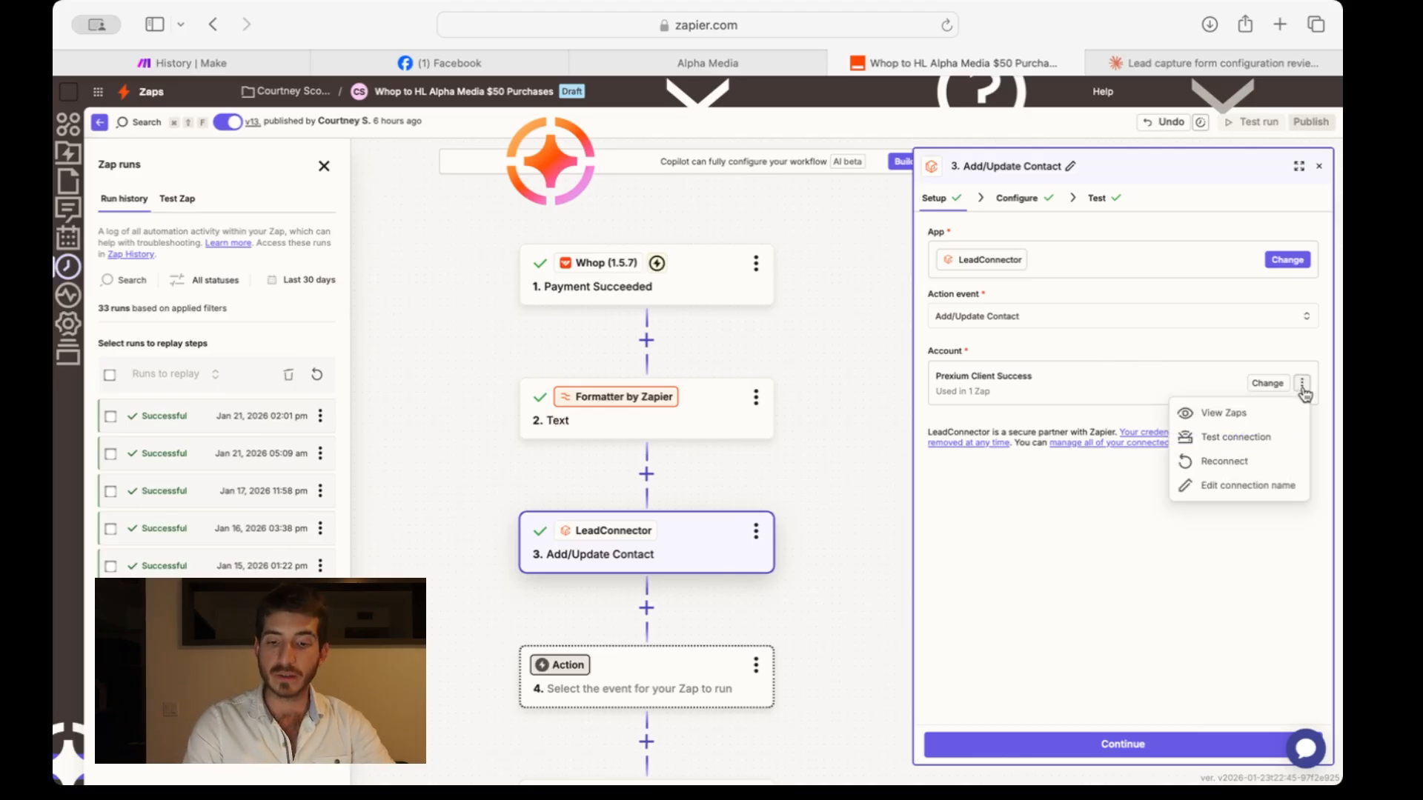
left_click(1266, 386)
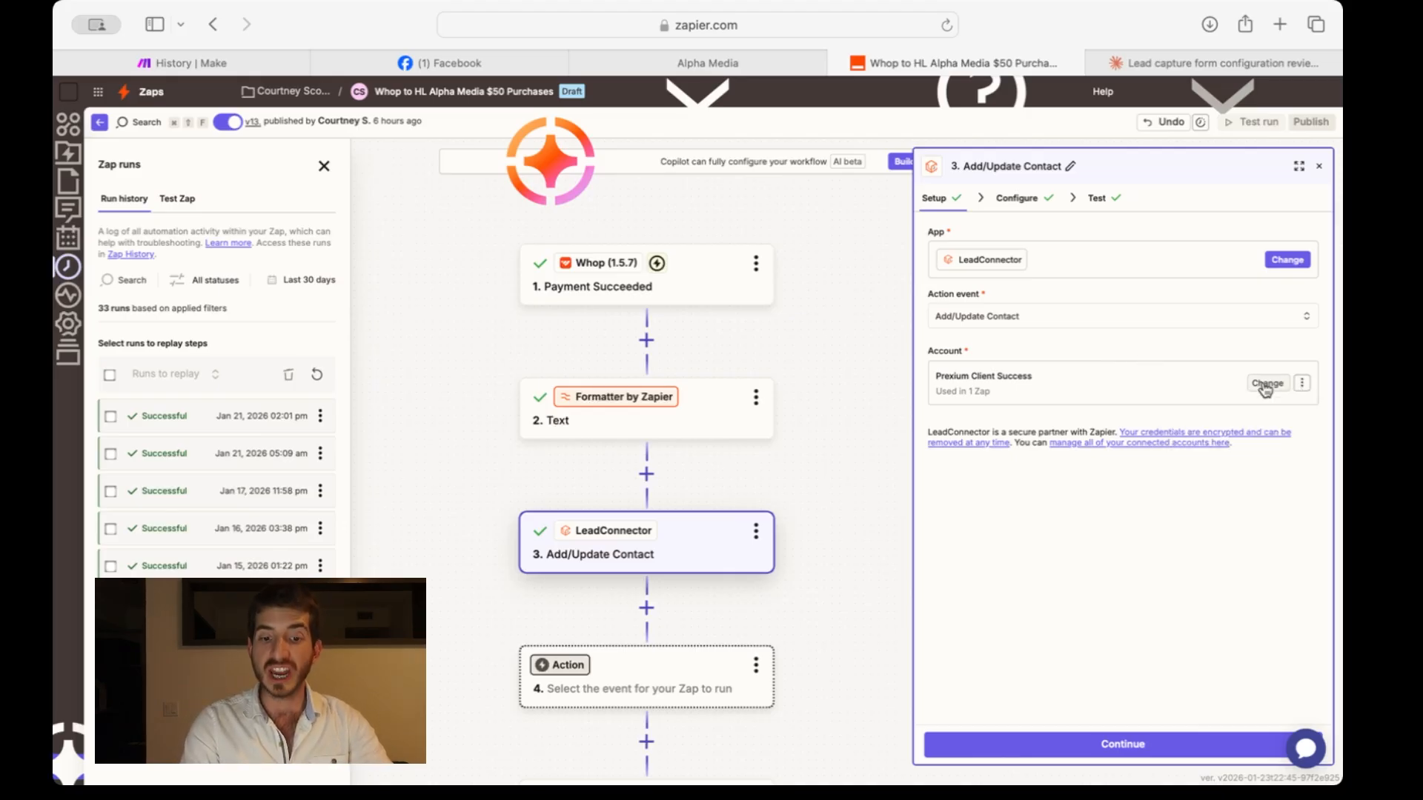
left_click(1266, 383)
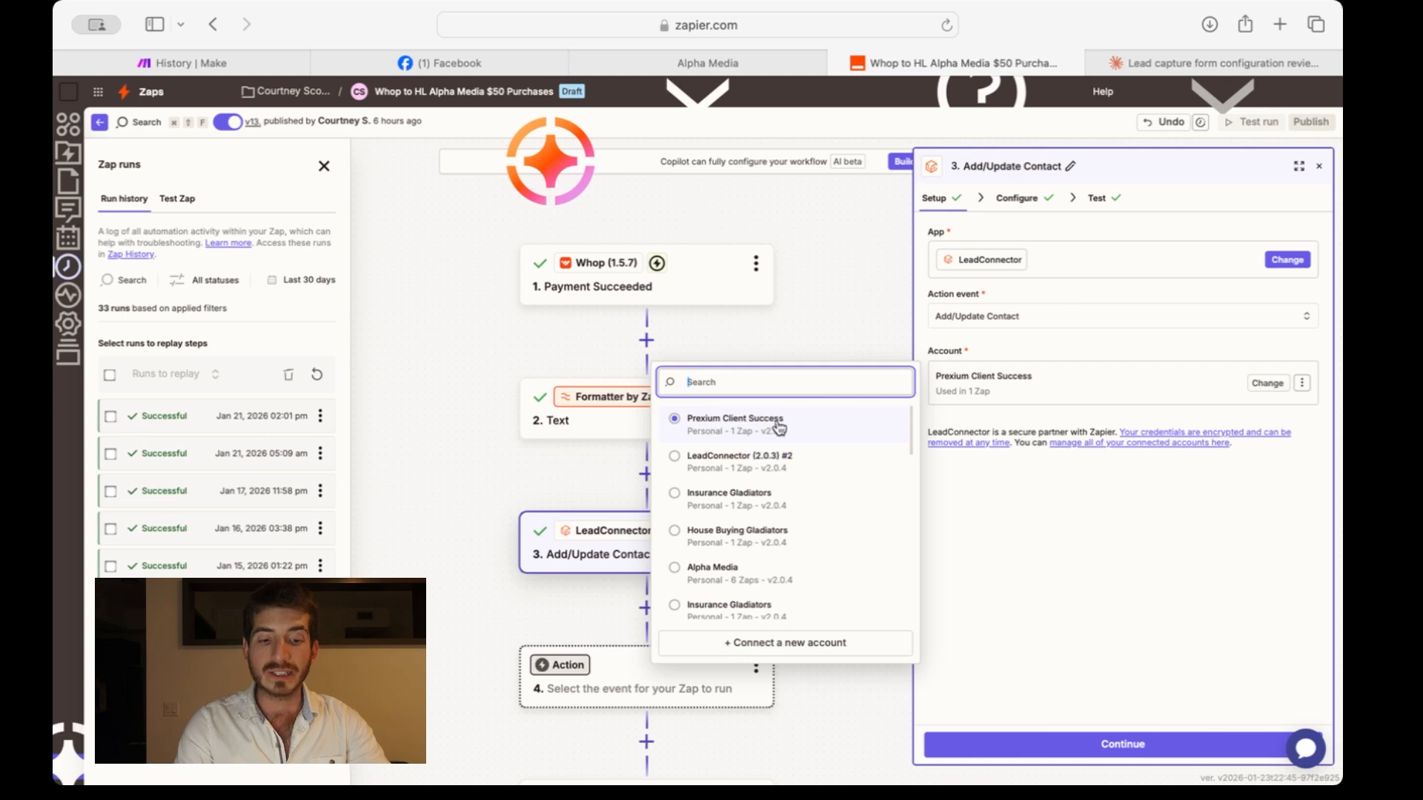
left_click(753, 642)
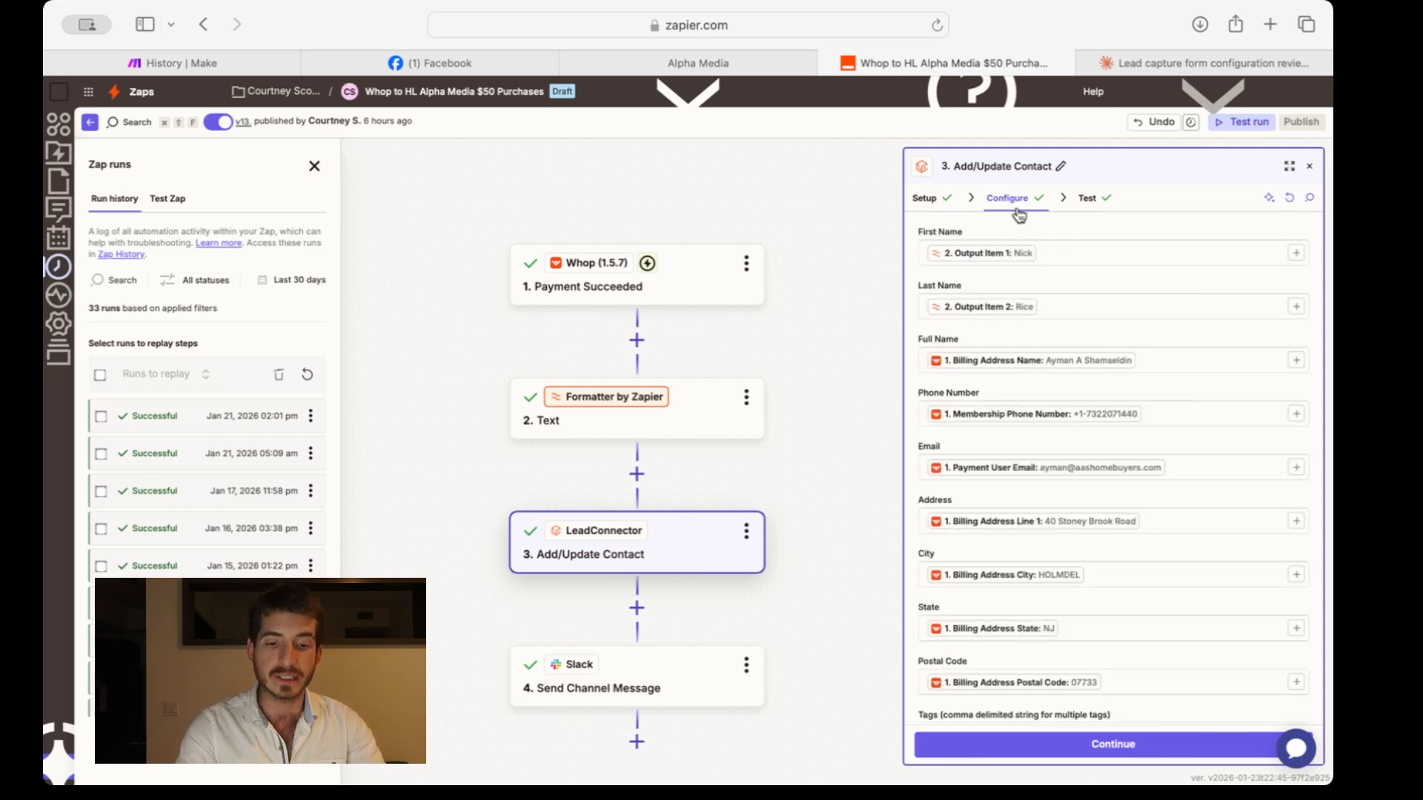
Step: Look through the Whop payment and Formatter output fields available for the contact's First Name, keeping Output Item 1
left_click(1070, 258)
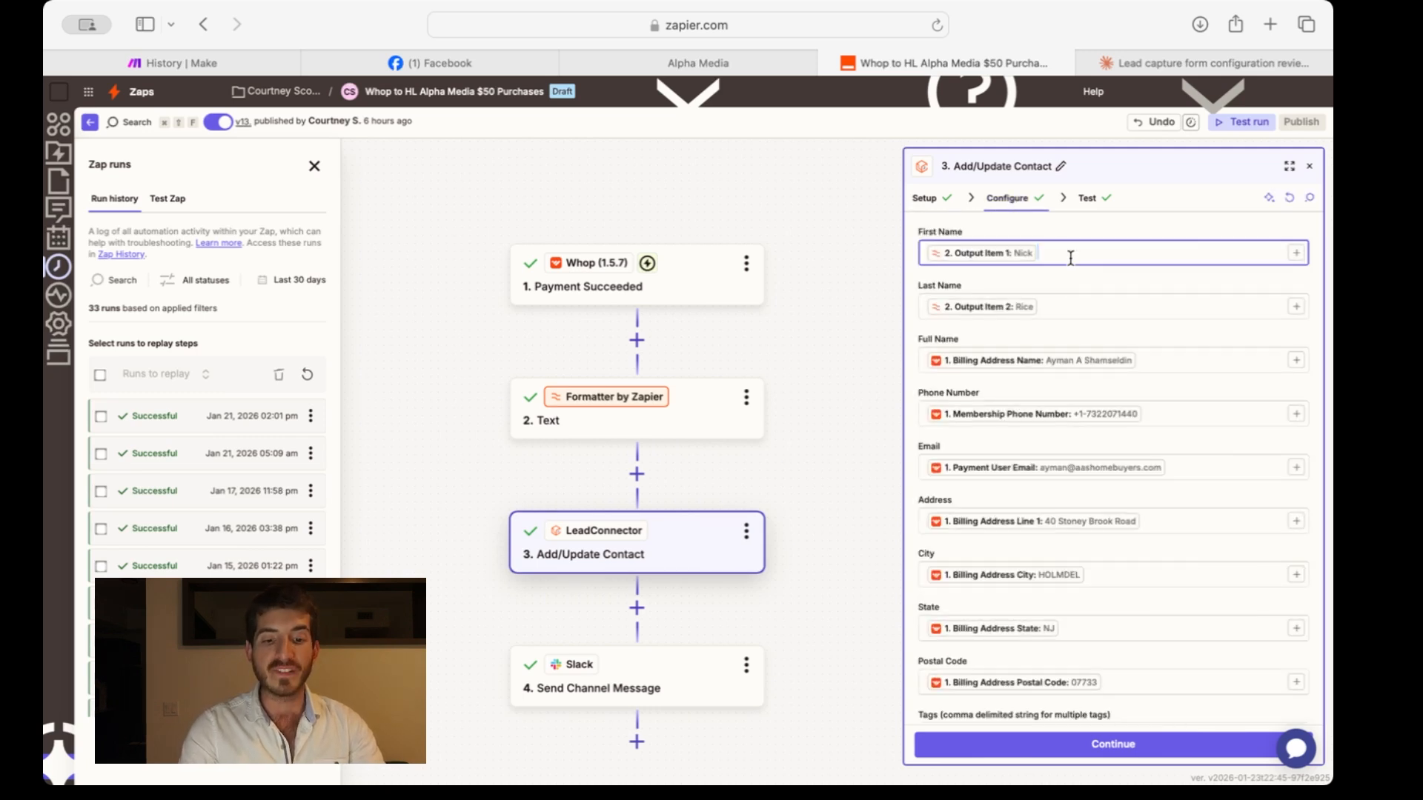
left_click(1296, 252)
left_click(796, 402)
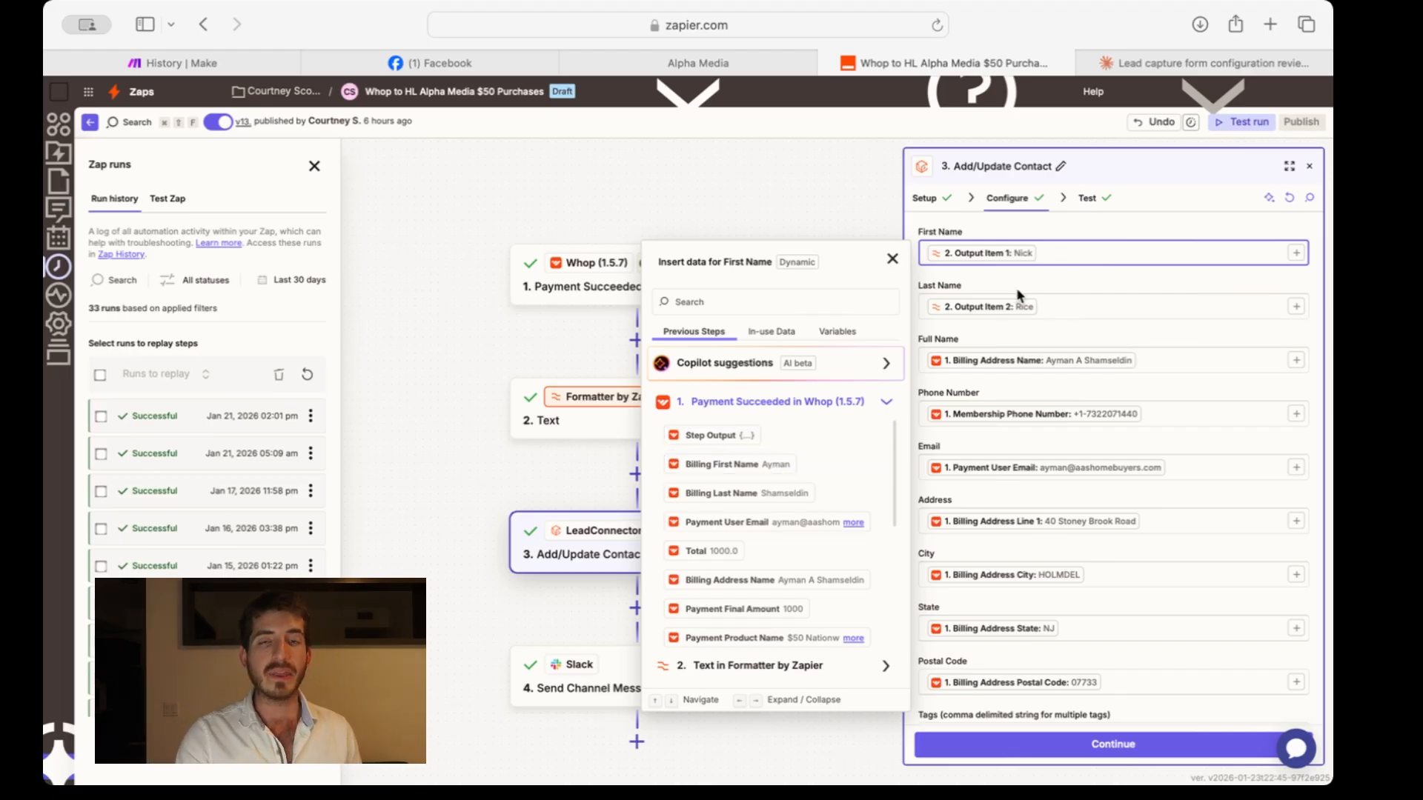
scroll(771, 496, "down", 5)
scroll(760, 509, "down", 2)
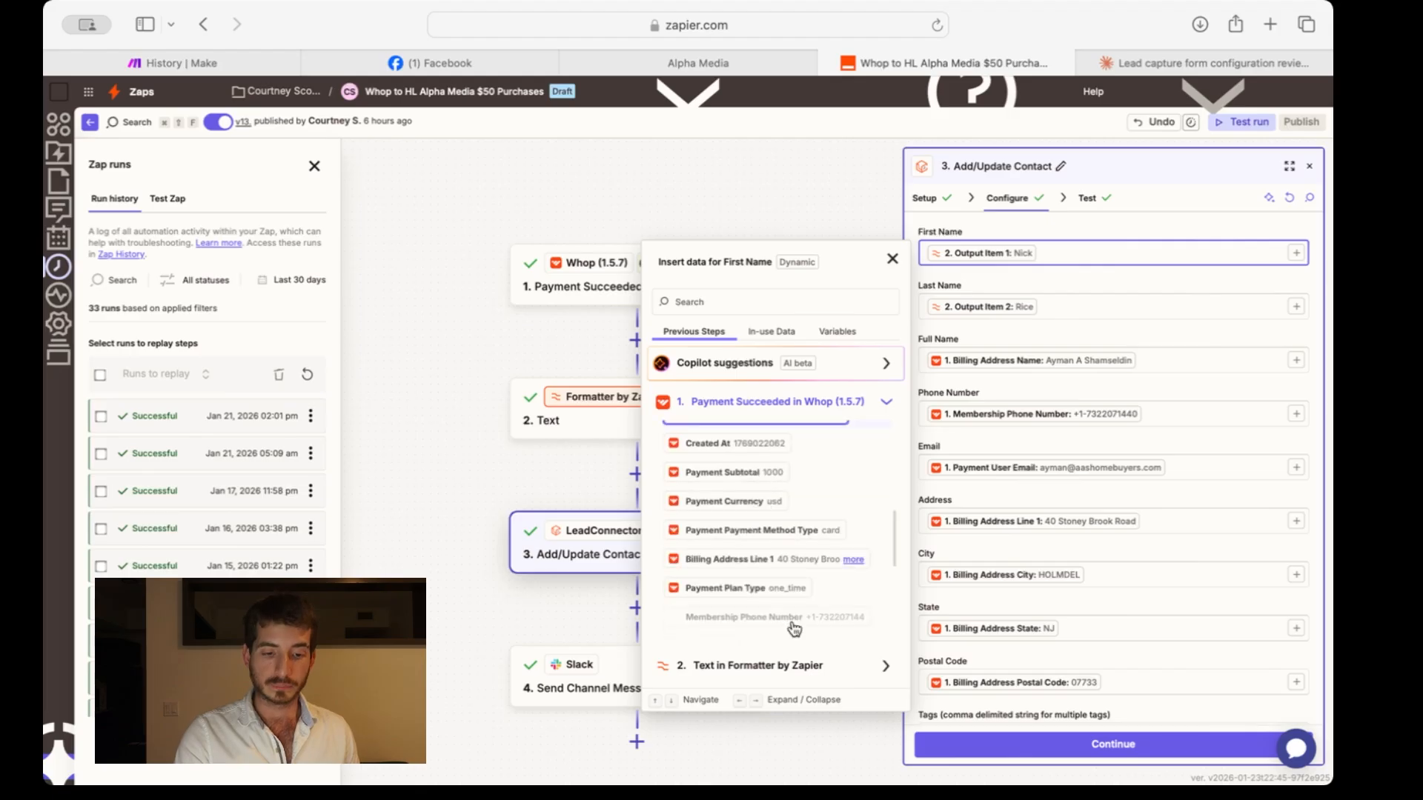
left_click(768, 672)
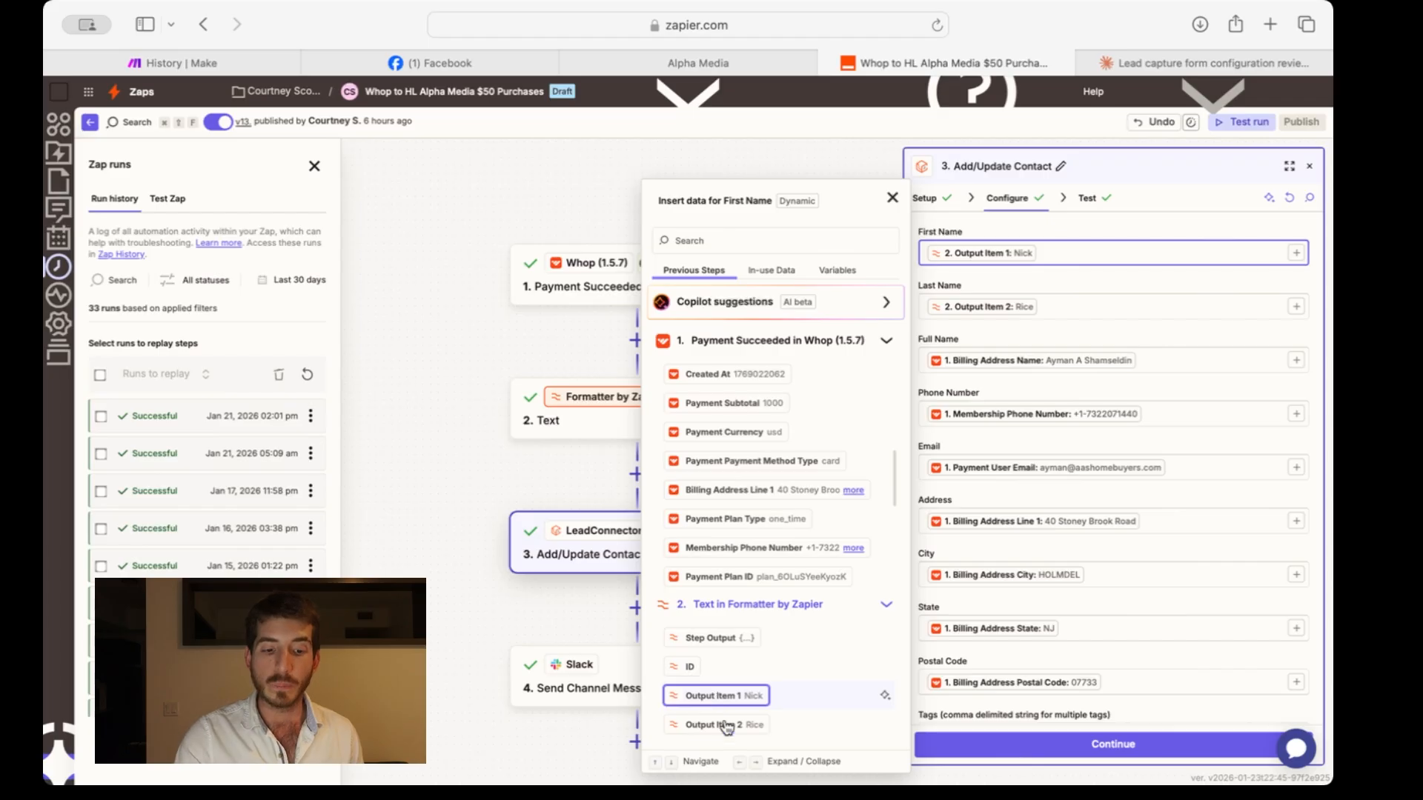
scroll(731, 508, "up", 2)
scroll(731, 500, "up", 2)
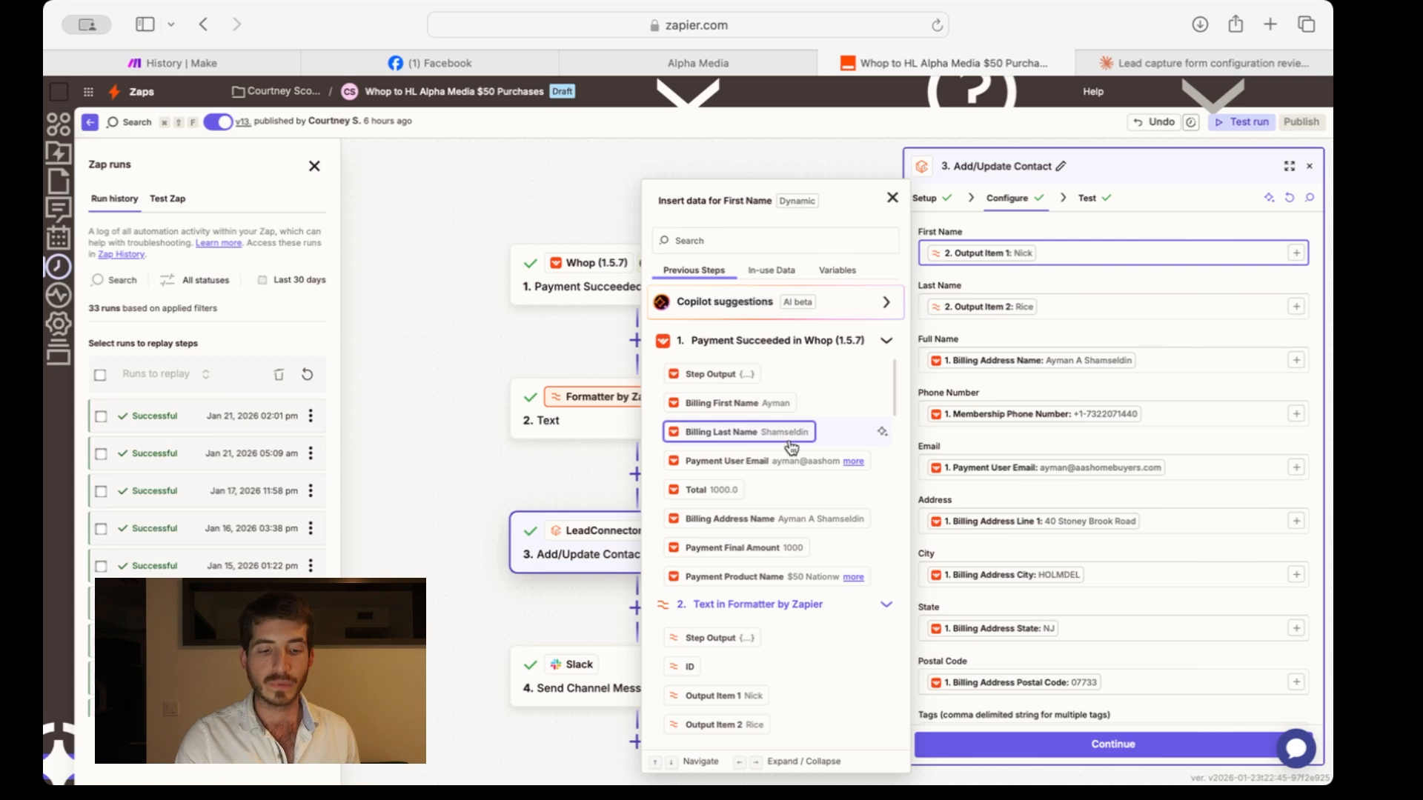
Step: Open the data choices for the contact's Full Name and close them, keeping Billing Address Name
left_click(1178, 368)
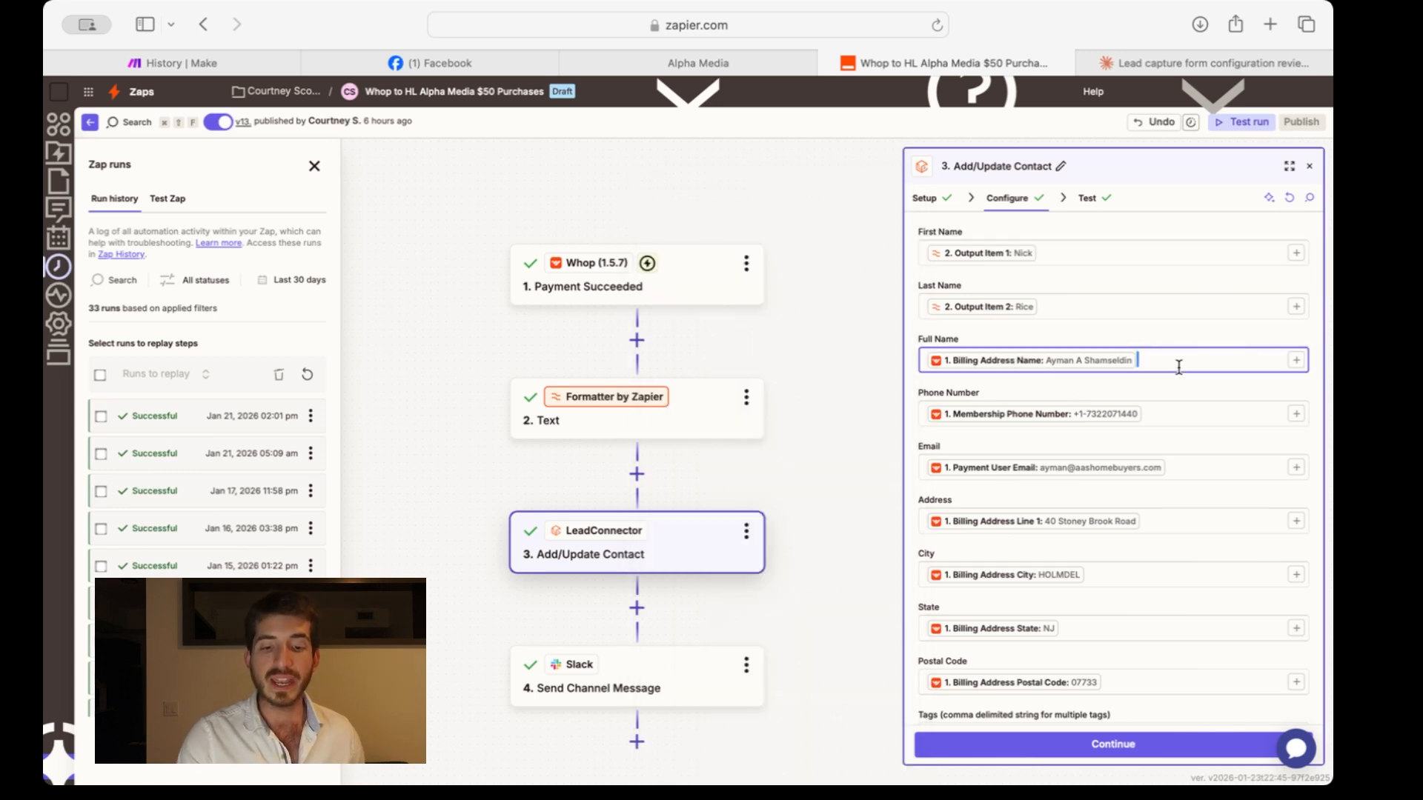
left_click(1296, 363)
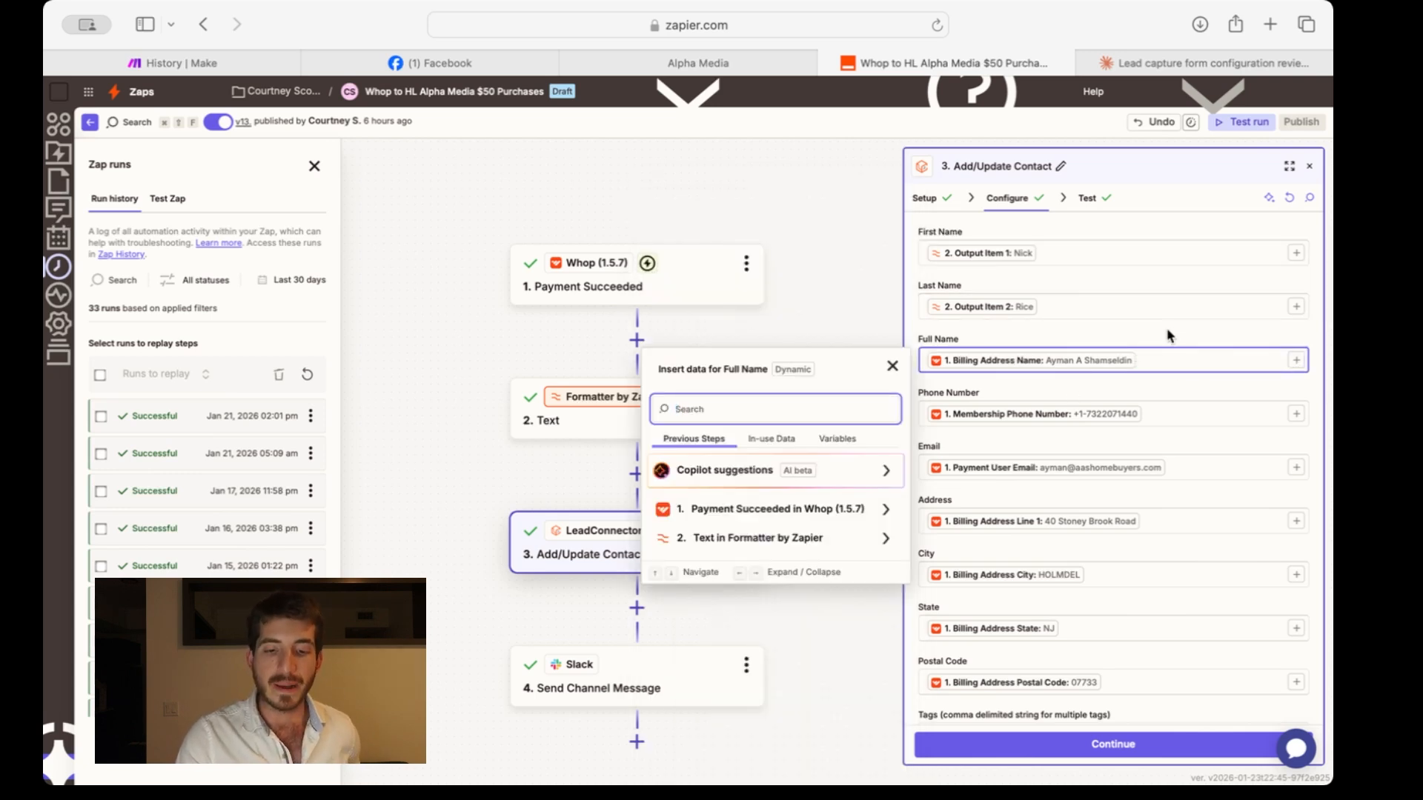
left_click(1163, 331)
Step: Search the Phone Number field's data choices for "email" and "phone" and close them, keeping Membership Phone Number
scroll(1163, 331, "down", 1)
scroll(1164, 341, "down", 4)
scroll(1166, 349, "up", 1)
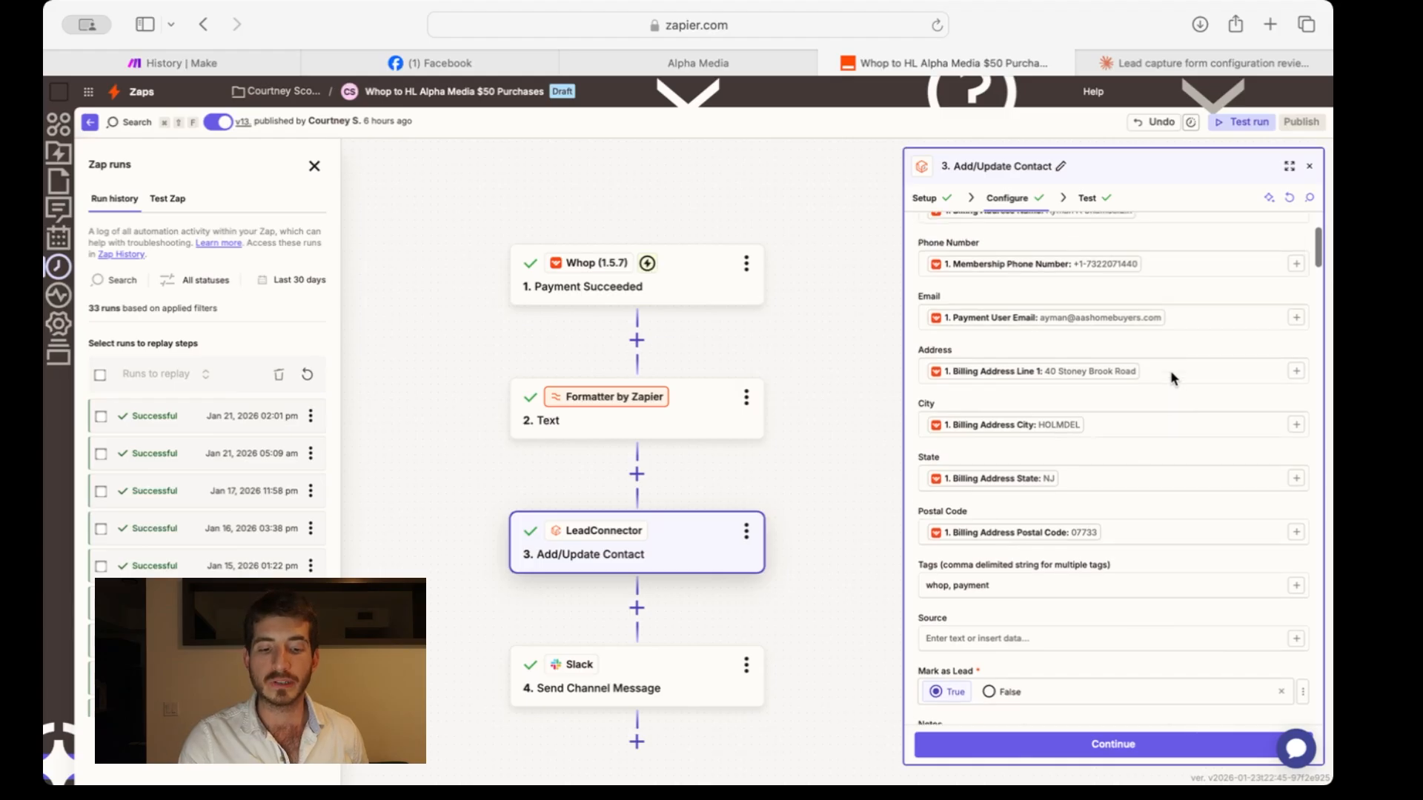
left_click(1296, 287)
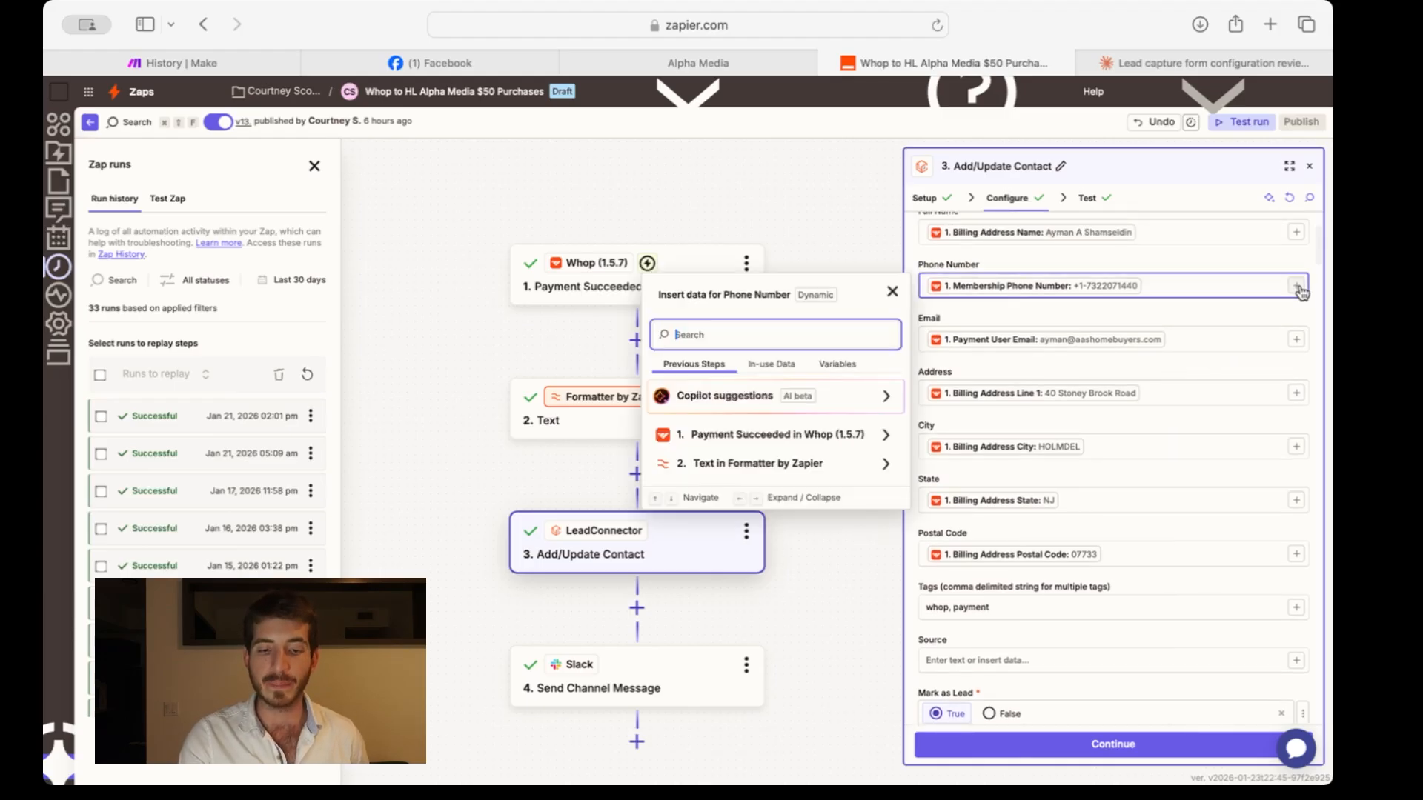
left_click(771, 435)
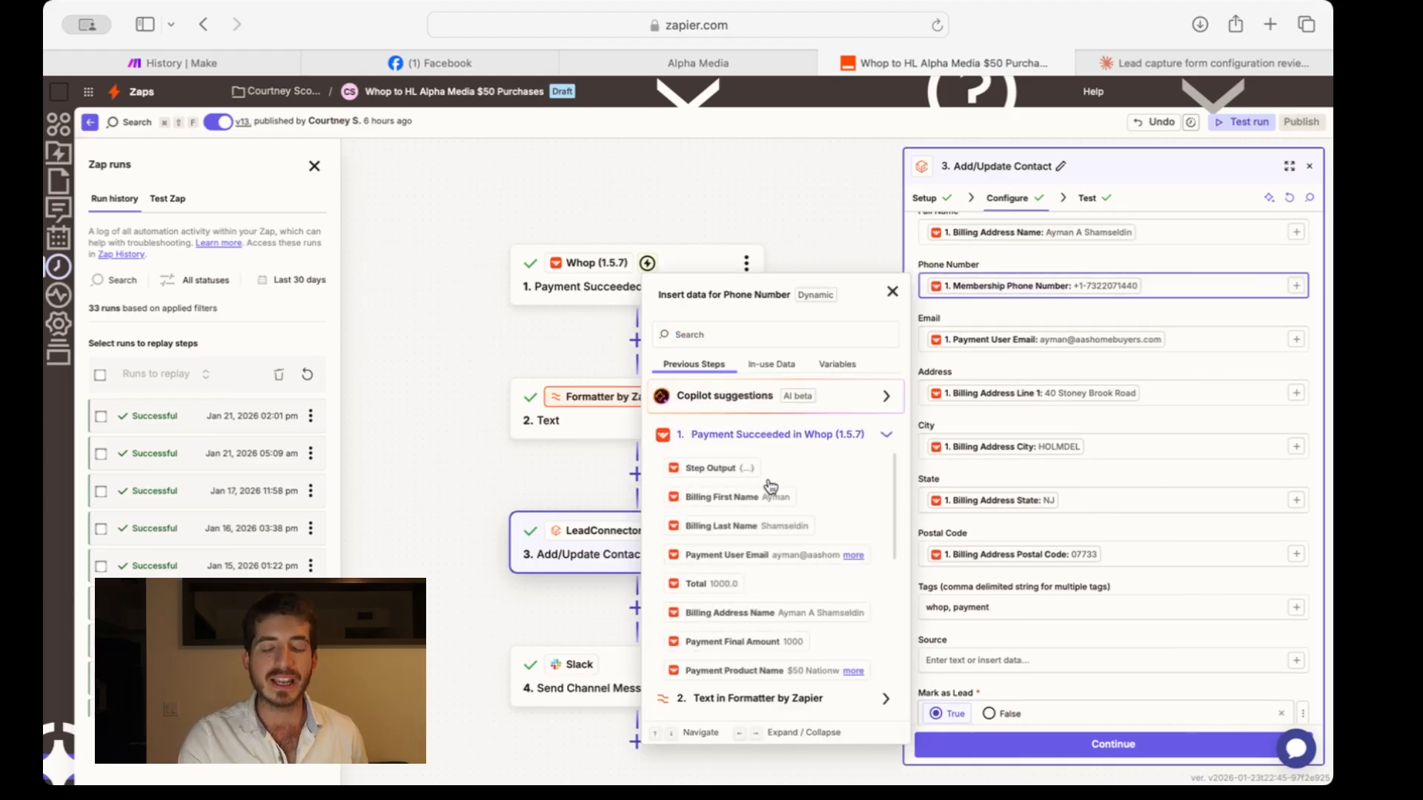
left_click(730, 343)
type("email")
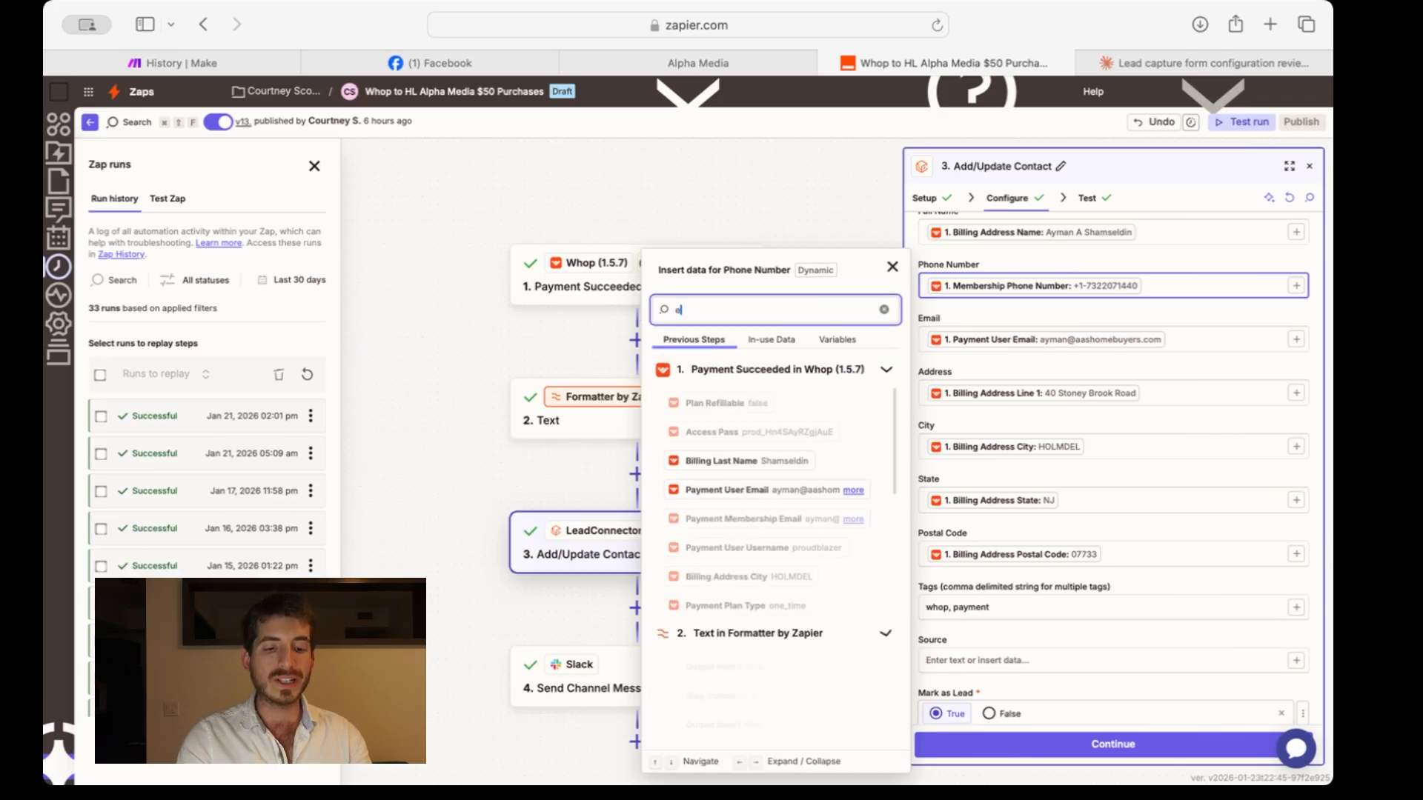
key("BackSpace")
key("BackSpace")
key("BackSpace")
key("BackSpace")
key("BackSpace")
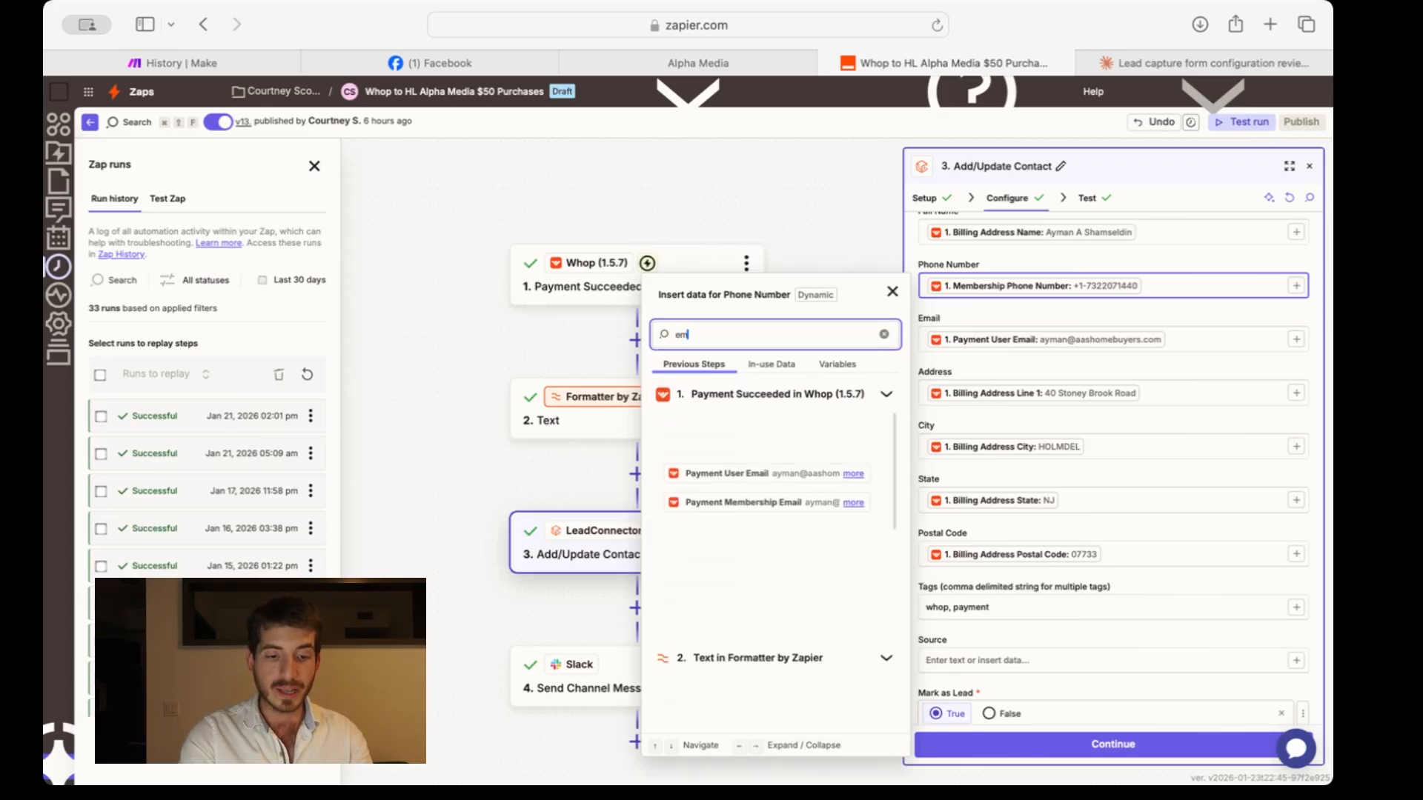
type("phone")
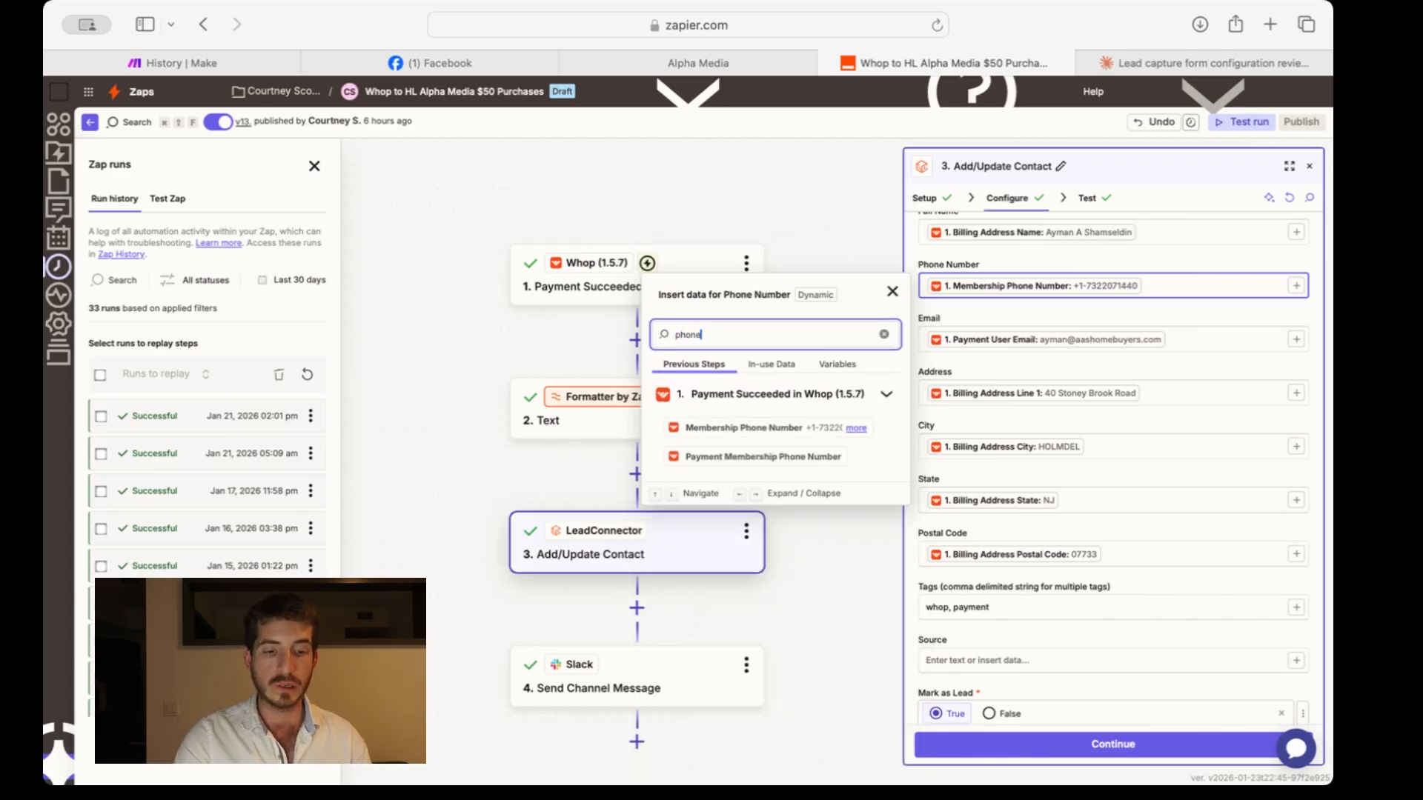
left_click(856, 428)
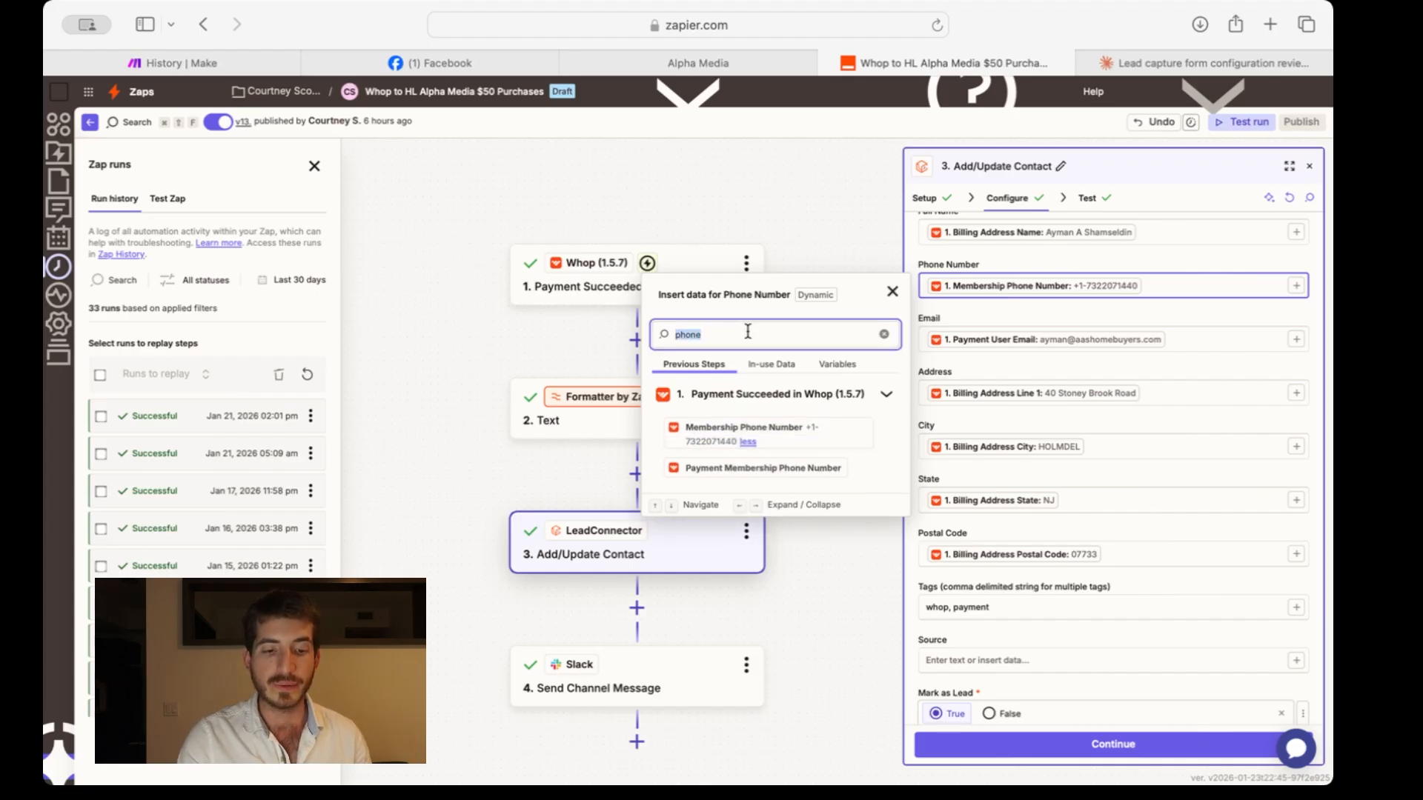
left_click(892, 292)
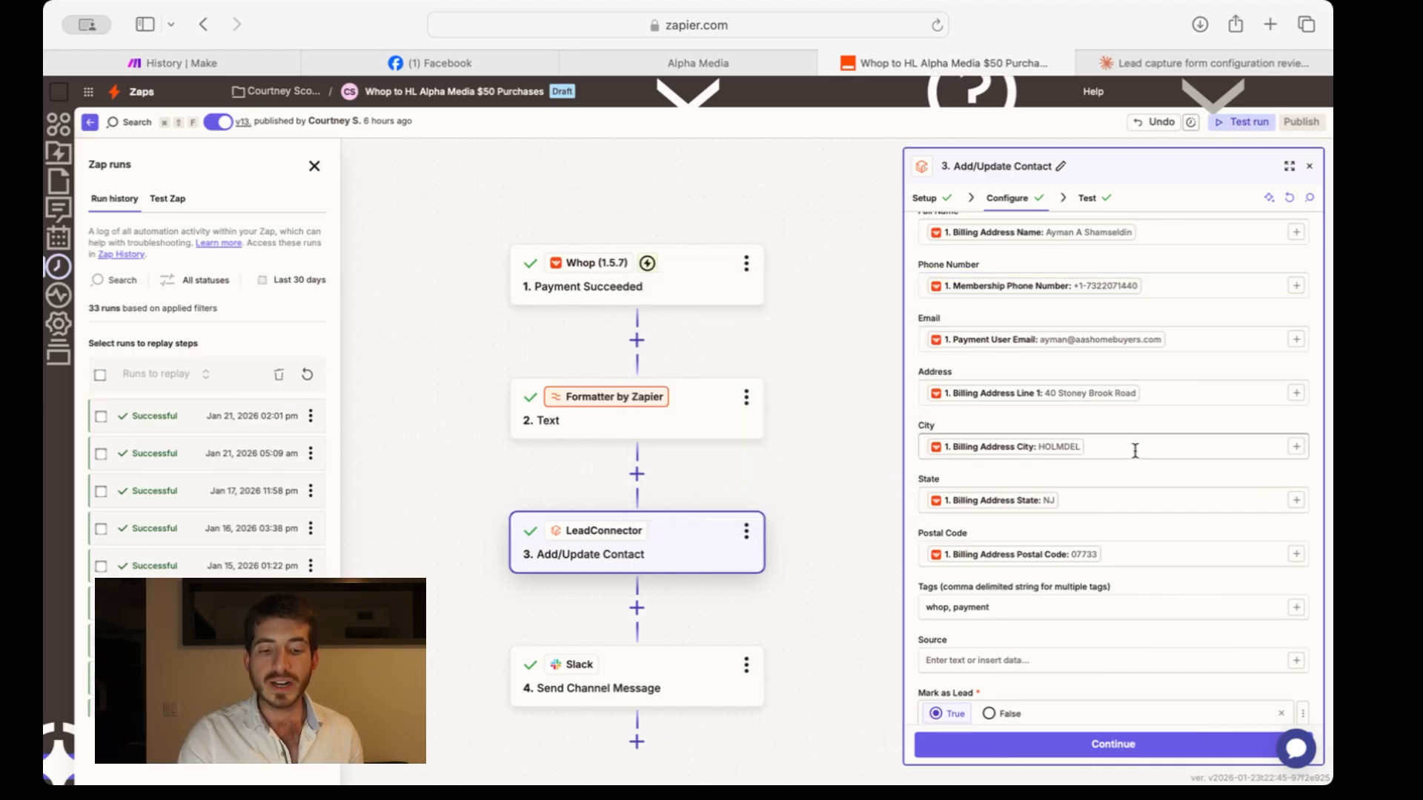
Step: Examine the remaining Add/Update Contact fields, including the address fields, Tags, Source, Mark as Lead, Notes and Country
scroll(1134, 450, "down", 3)
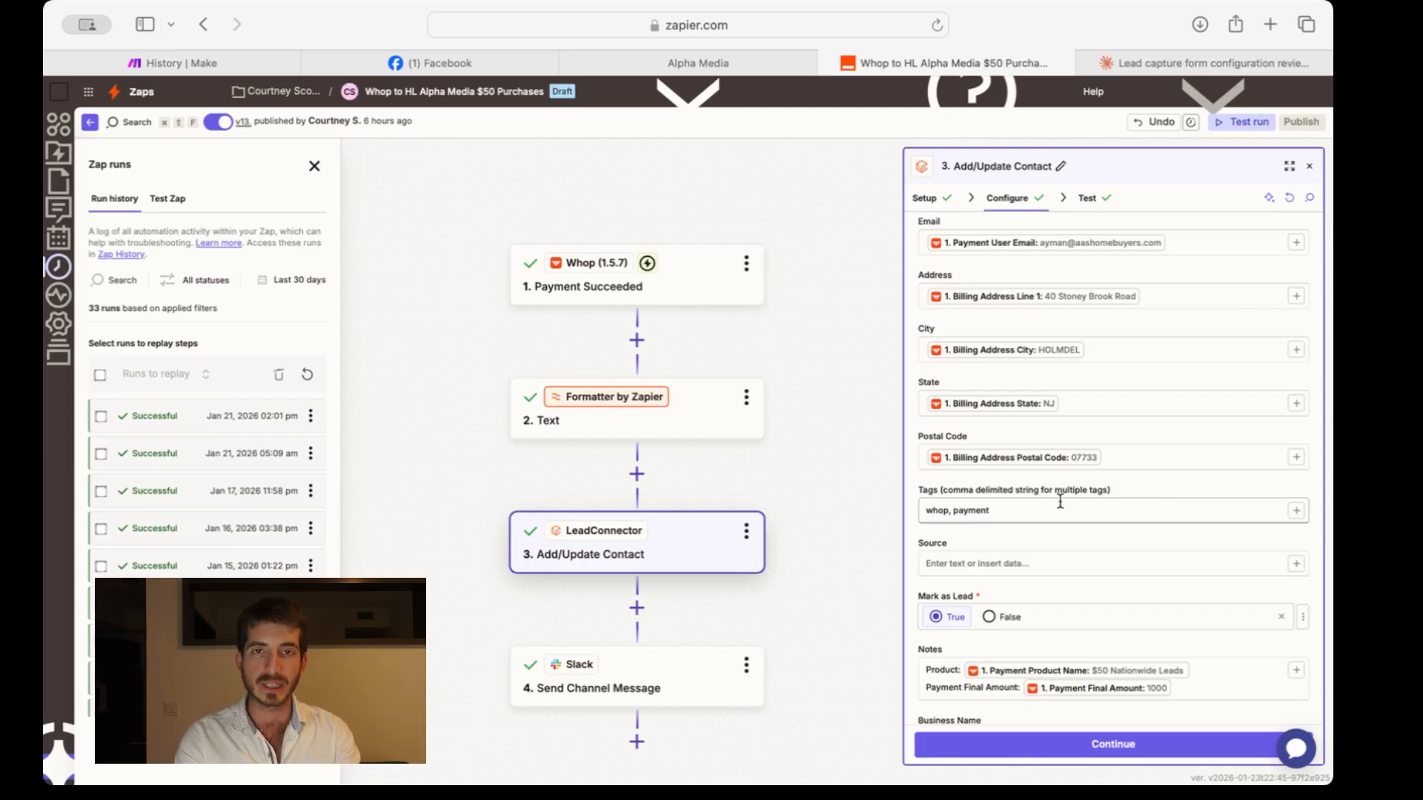
scroll(1081, 535, "down", 2)
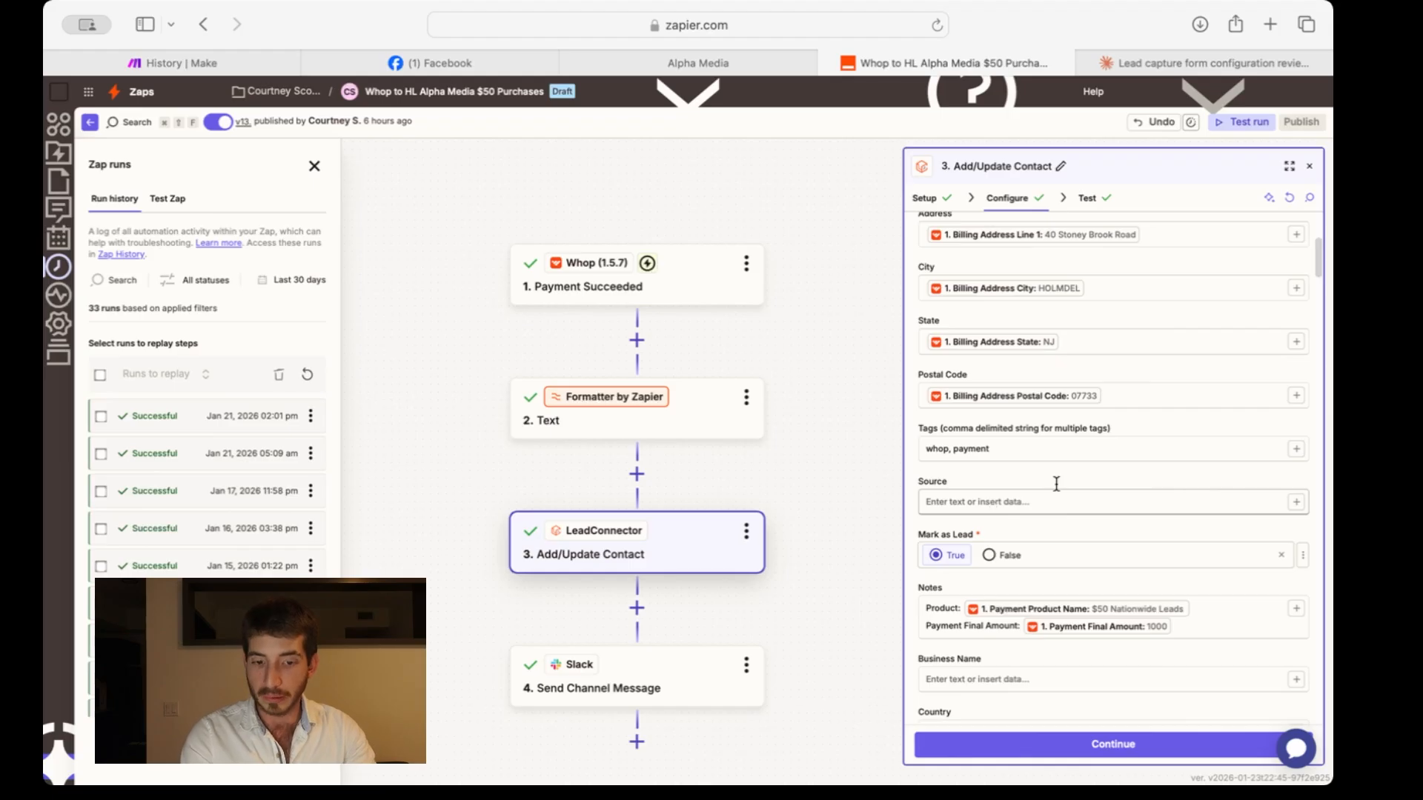
scroll(1083, 496, "down", 4)
scroll(1084, 499, "down", 1)
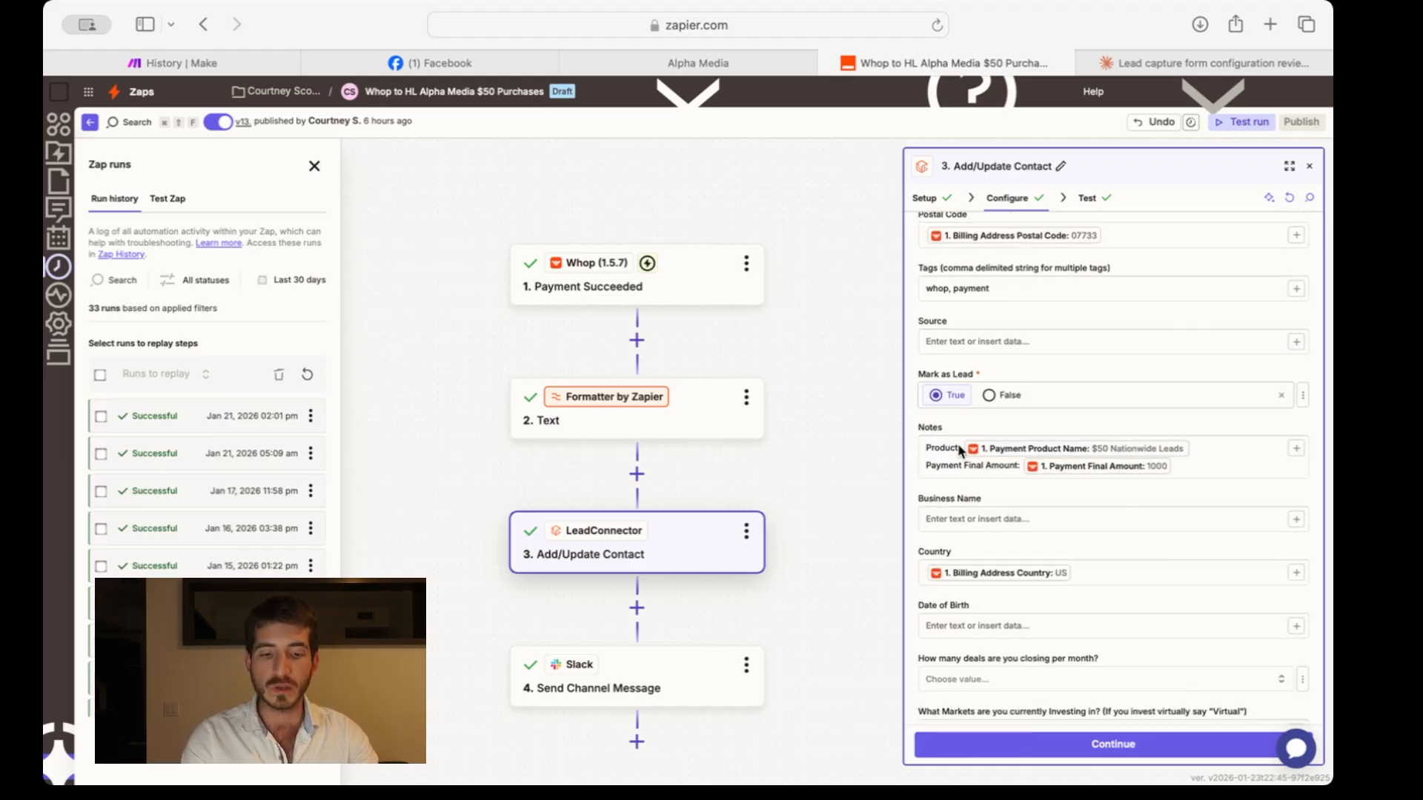
scroll(1082, 467, "down", 15)
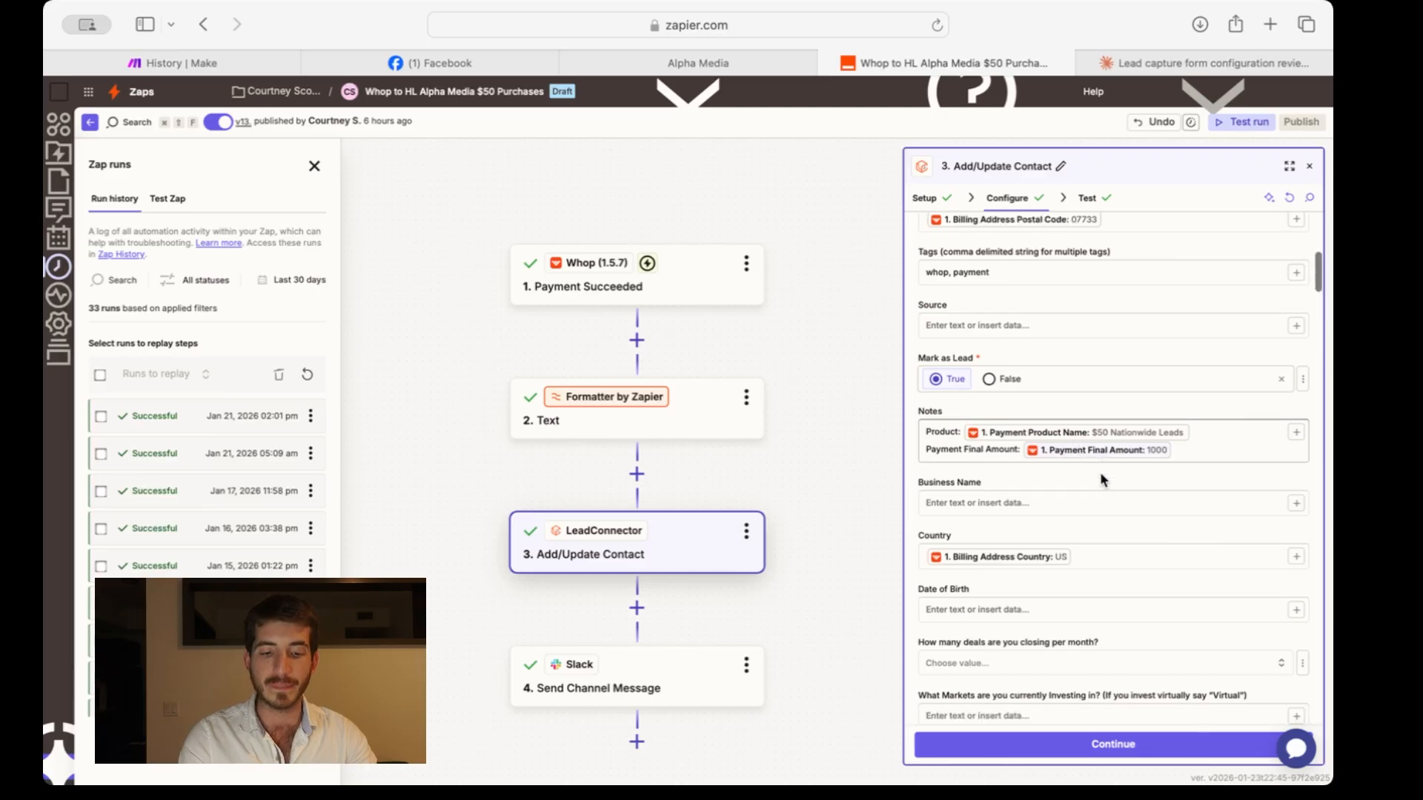
Step: Remove the empty line after Plan Description in the contact's Whop Product Description field
scroll(1100, 475, "down", 11)
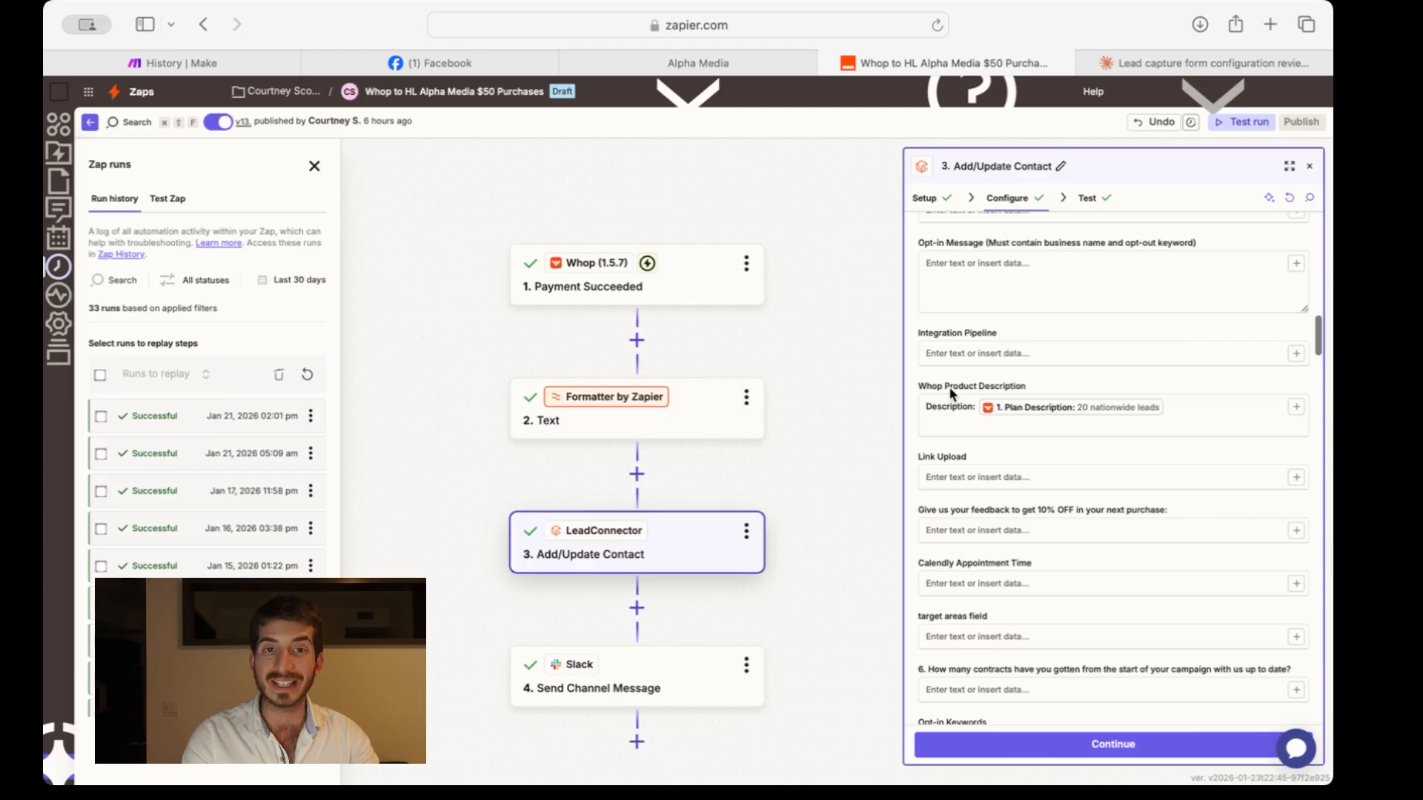
left_click(957, 428)
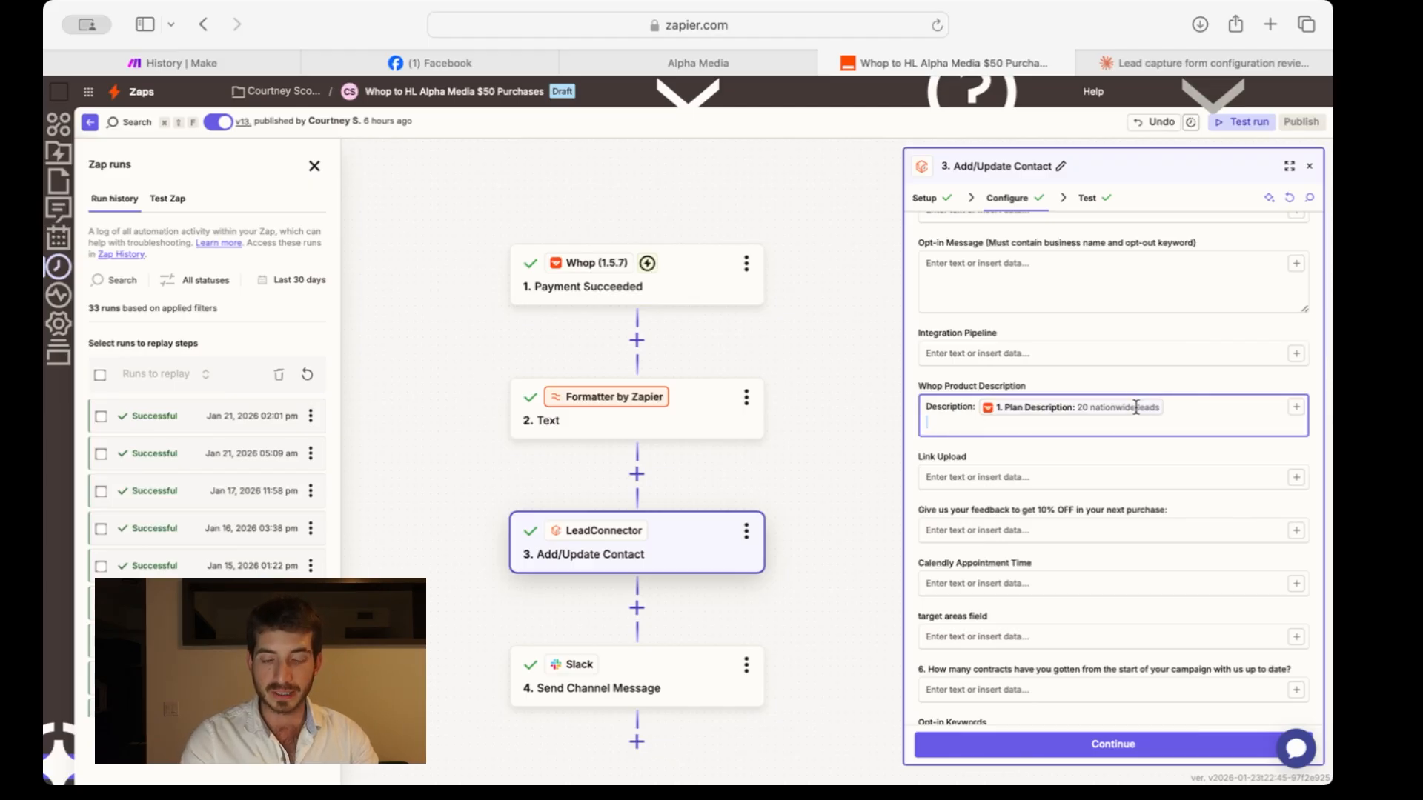
key("BackSpace")
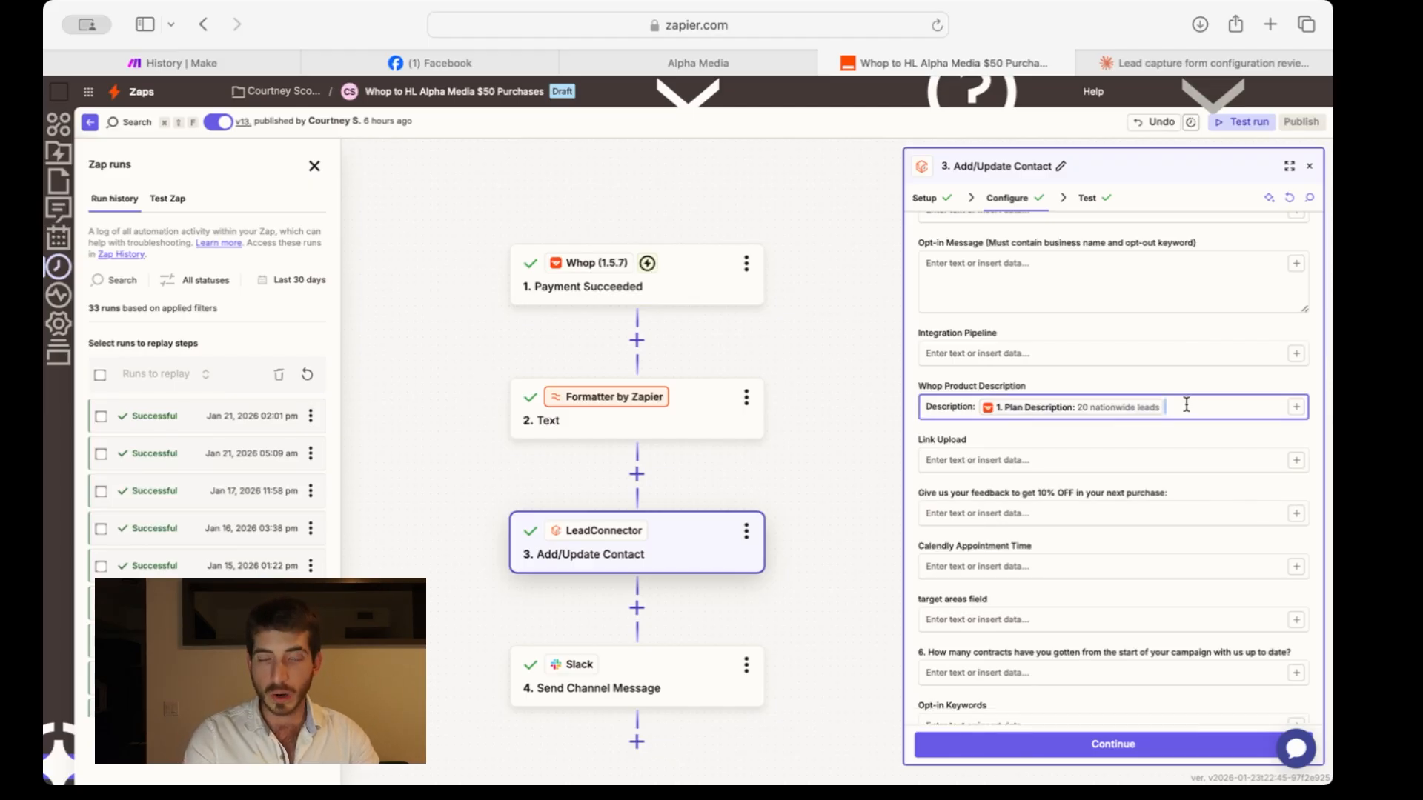
Step: Open the Whop payment data choices for Business Registration Number and expand the Custom Field Response Answer and Payment Membership Created At entries
scroll(1090, 456, "down", 15)
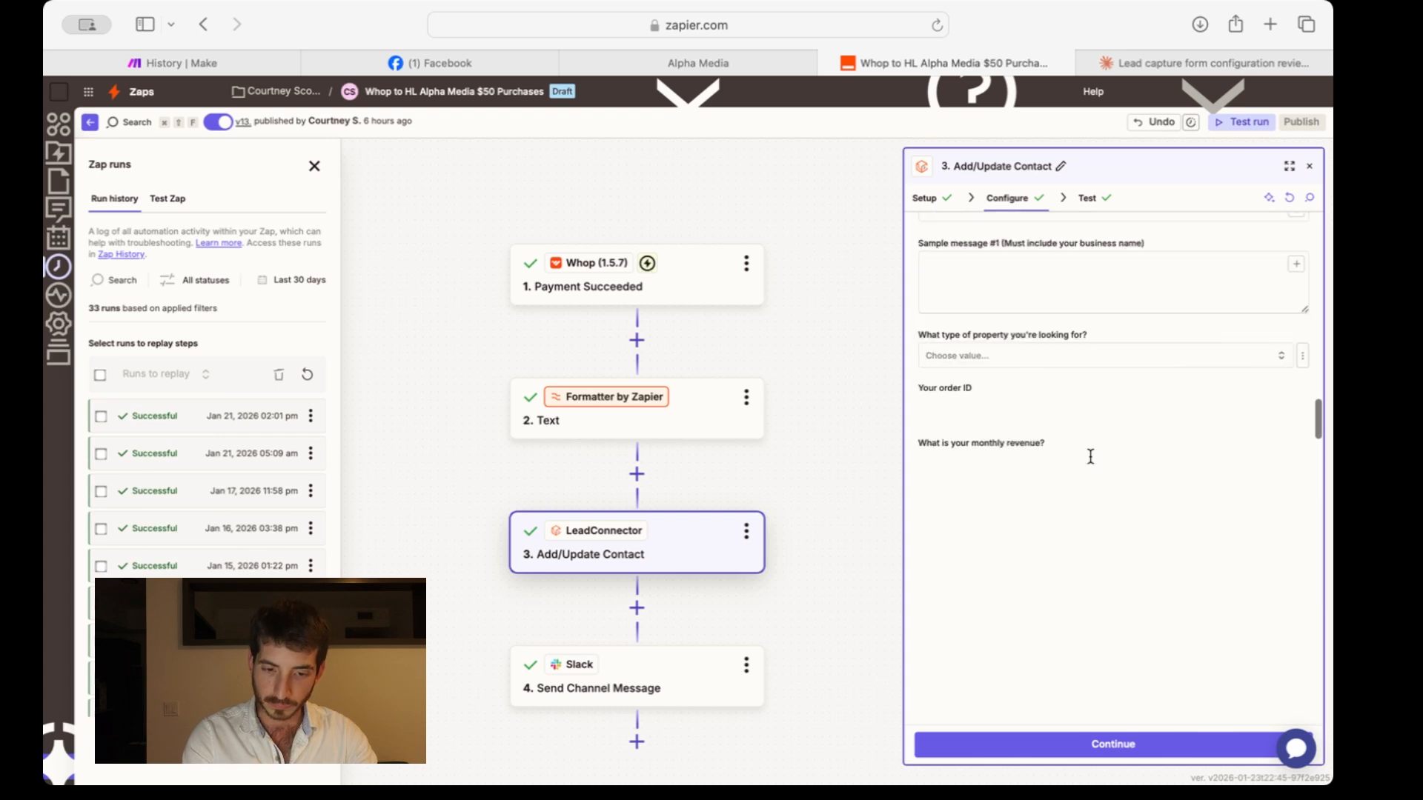
scroll(1089, 455, "down", 10)
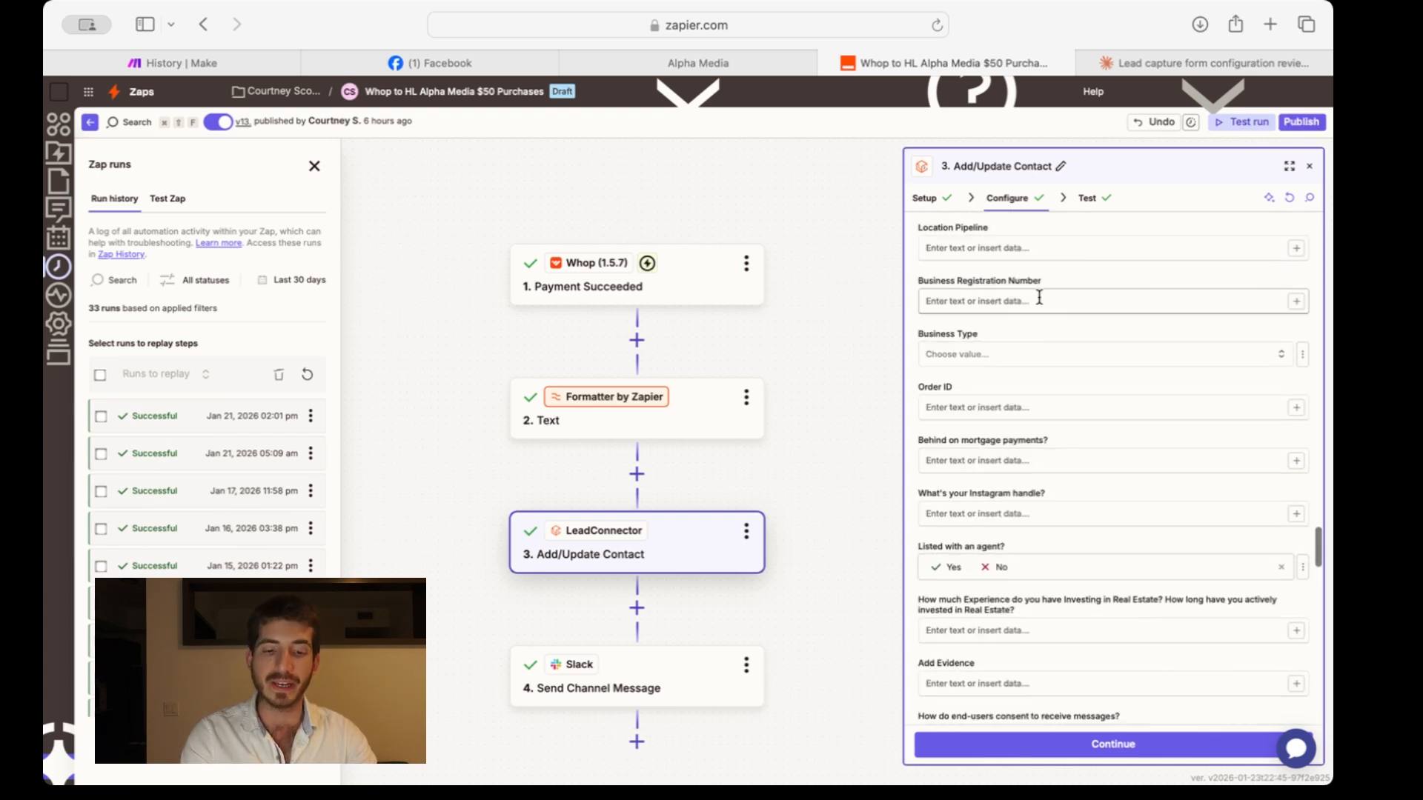
left_click(1252, 299)
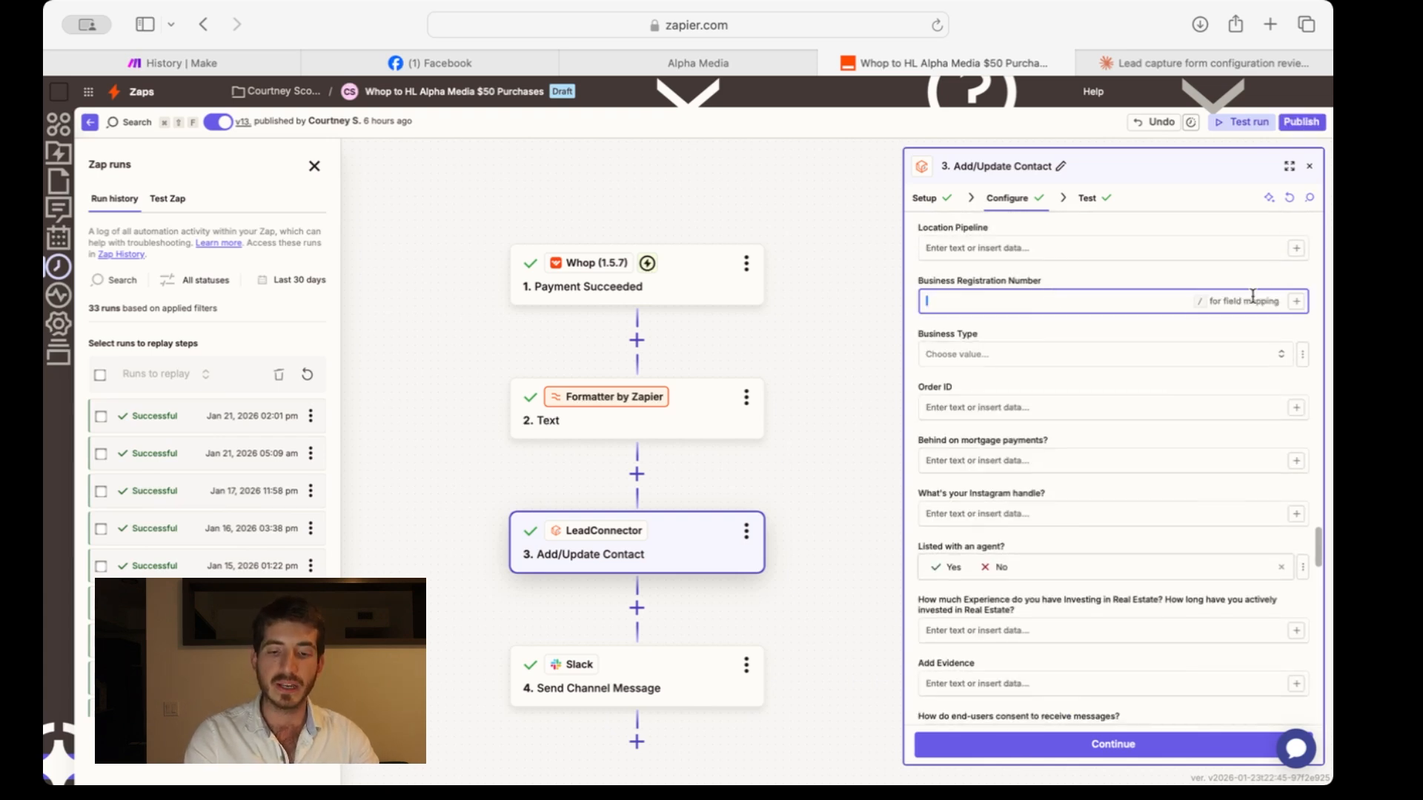
left_click(1302, 308)
left_click(734, 460)
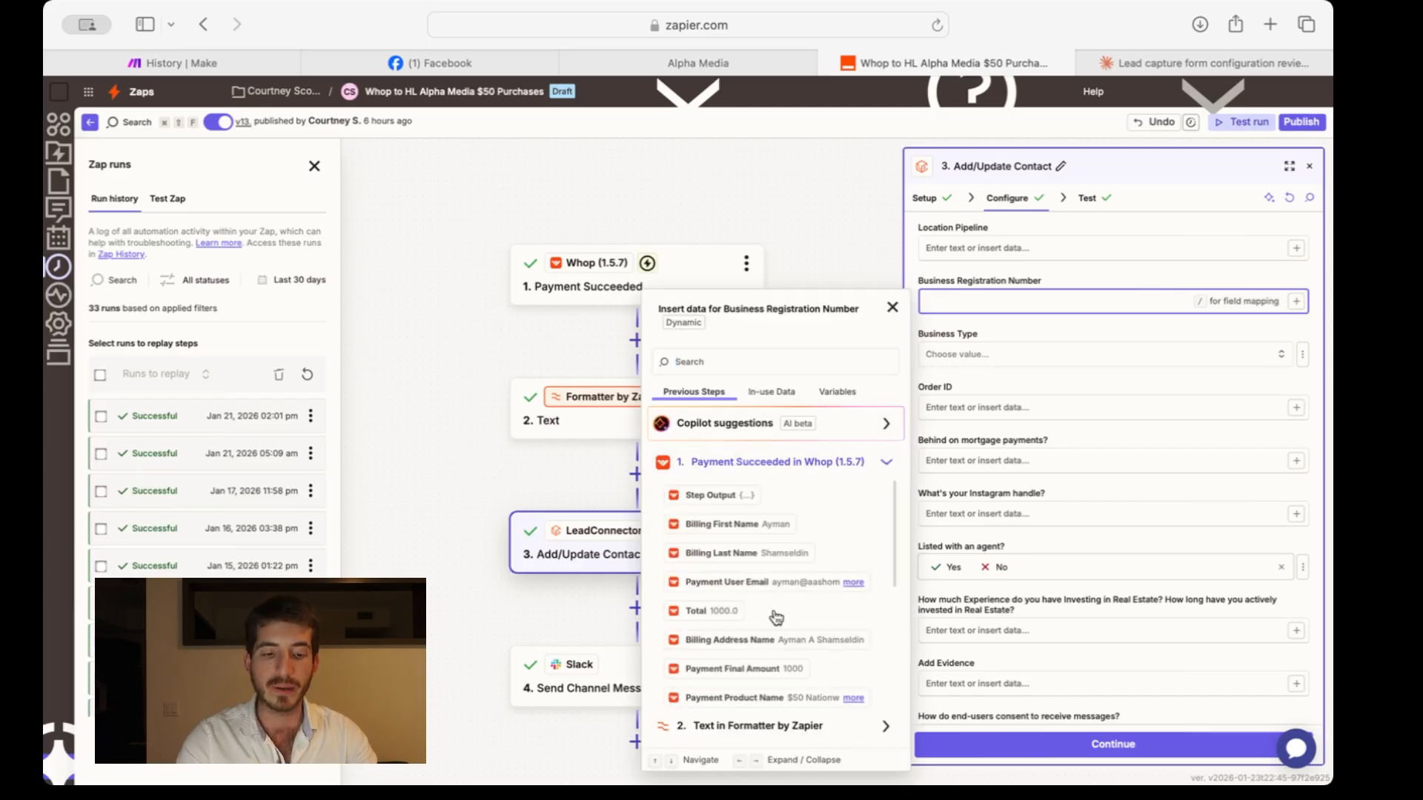
scroll(776, 616, "down", 10)
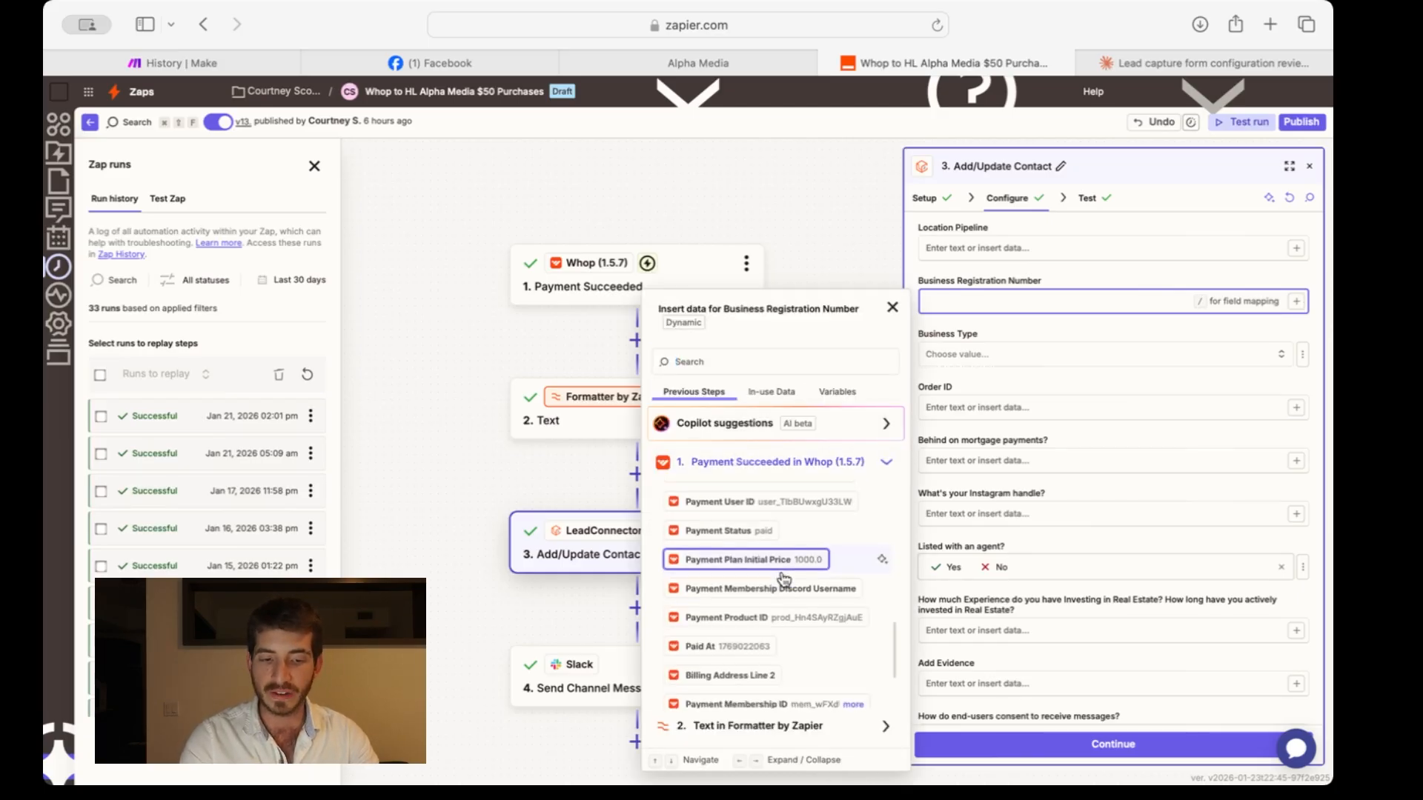
scroll(784, 578, "down", 5)
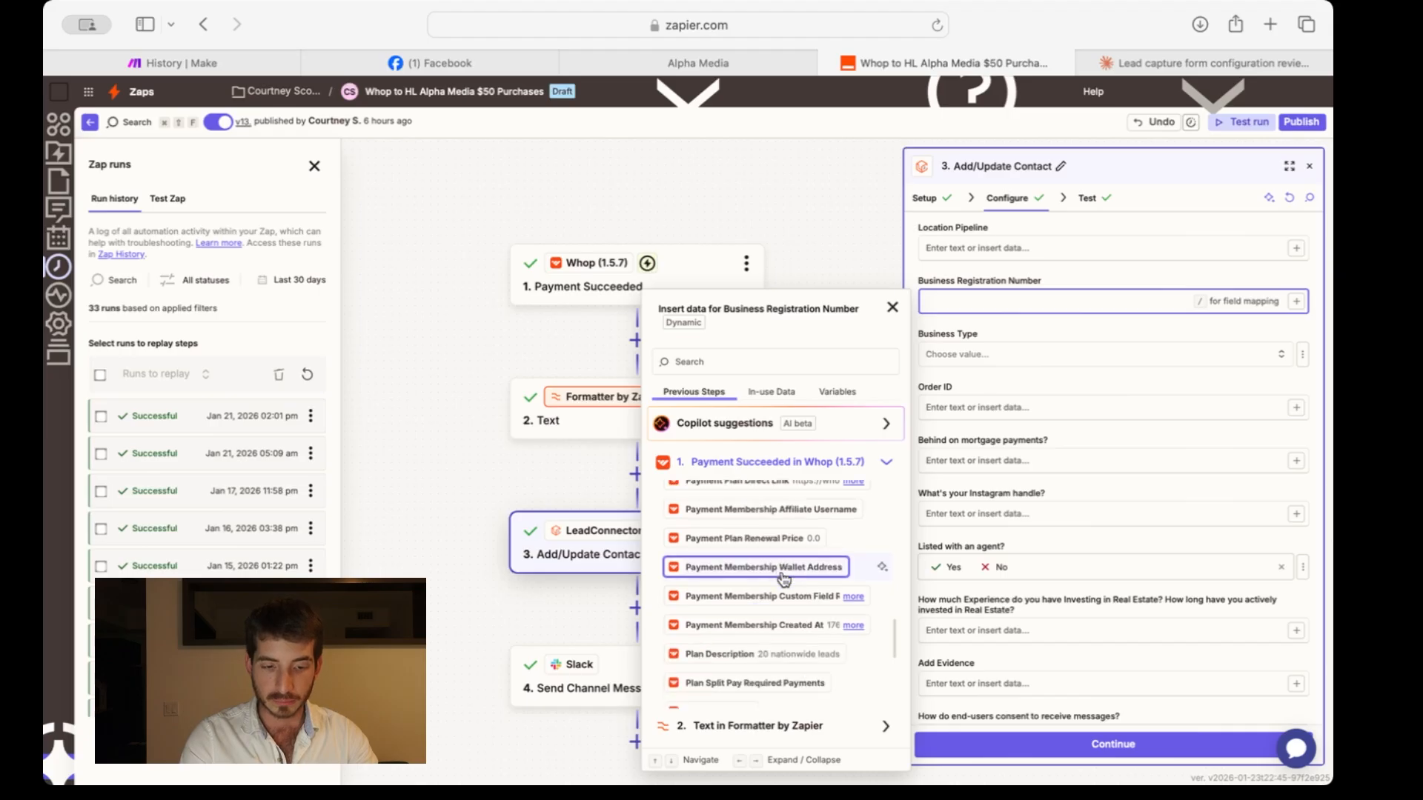
left_click(855, 598)
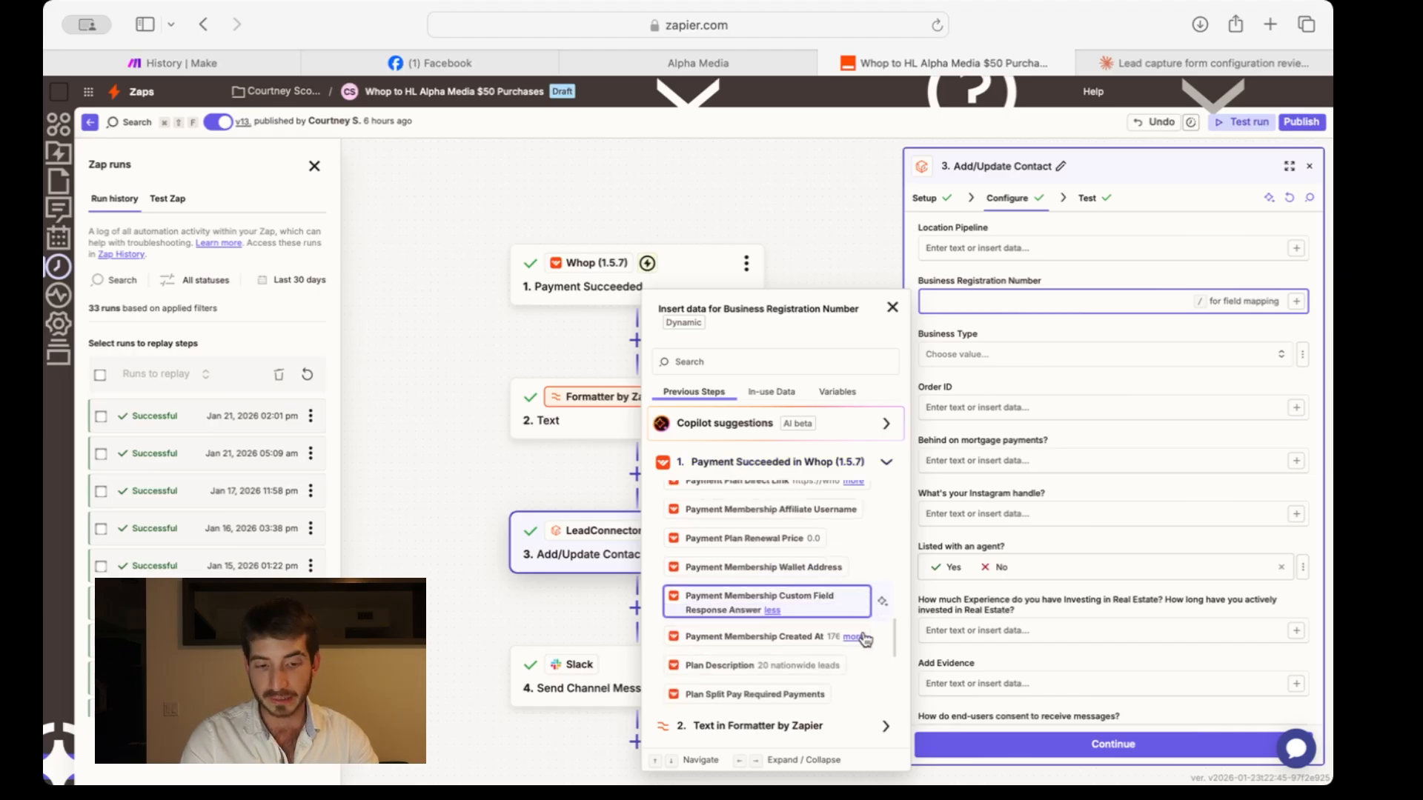
left_click(856, 637)
scroll(828, 621, "down", 3)
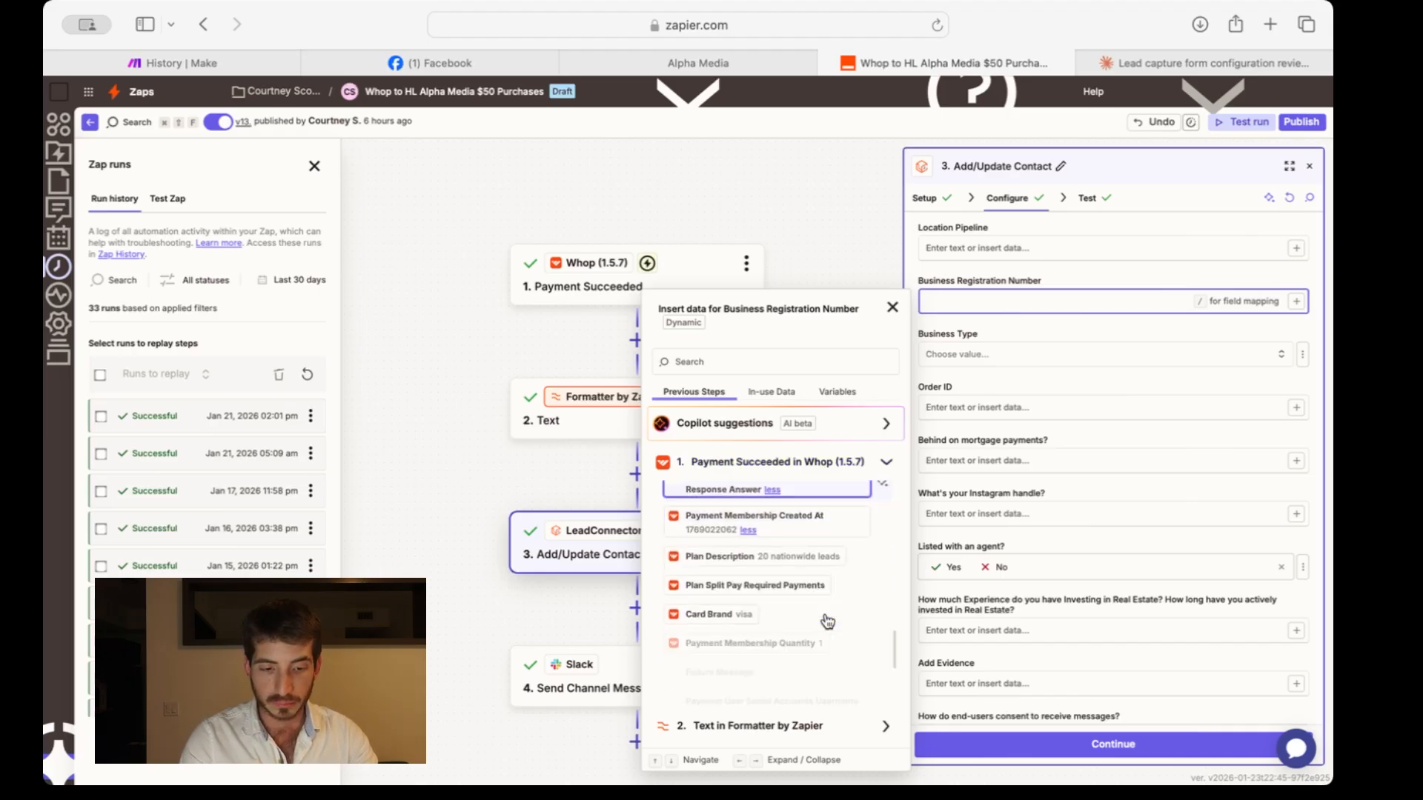
Step: Look through the remaining Whop payment data, expand Payment Membership Expires At, and close the choices without inserting anything
scroll(828, 621, "down", 6)
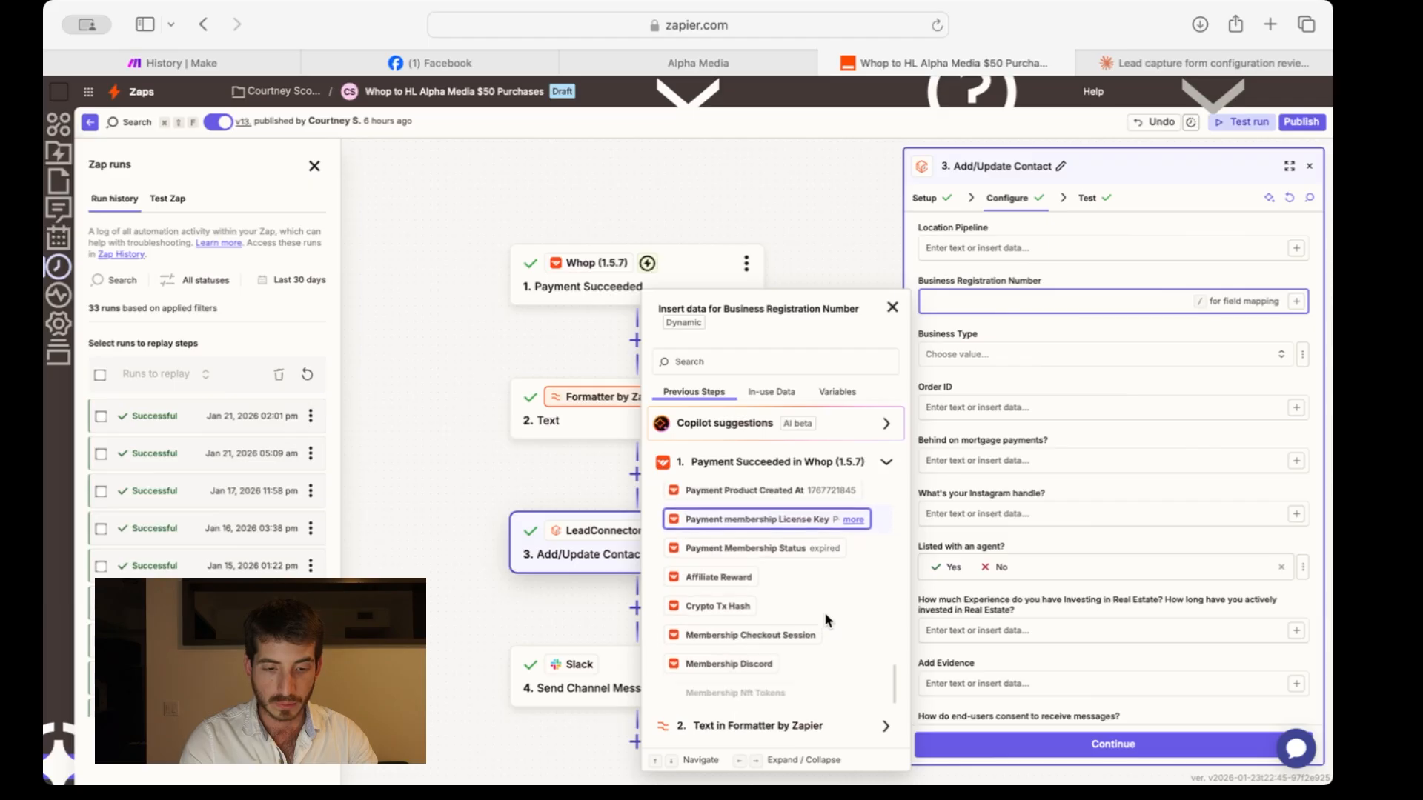
scroll(828, 621, "down", 6)
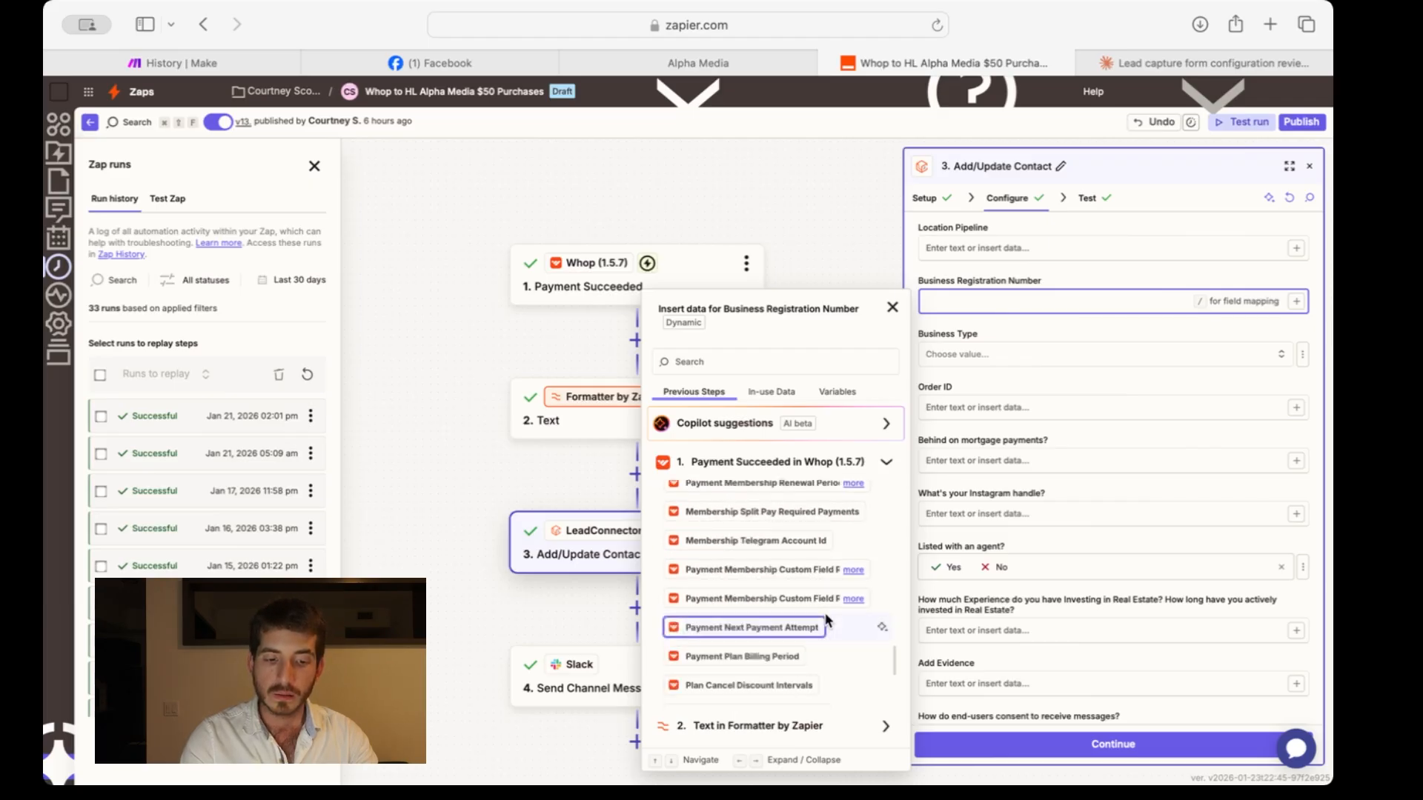
scroll(827, 621, "down", 6)
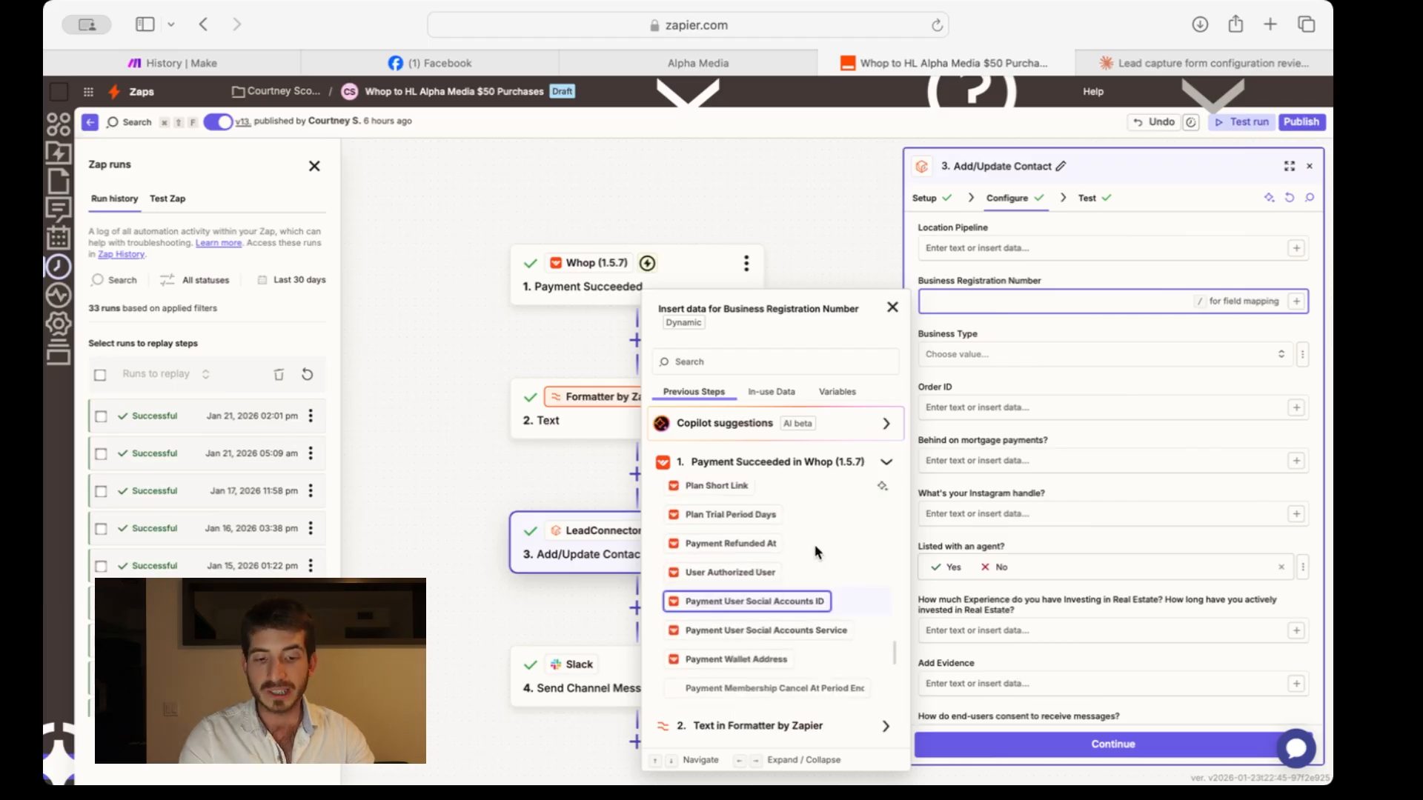
scroll(817, 552, "down", 6)
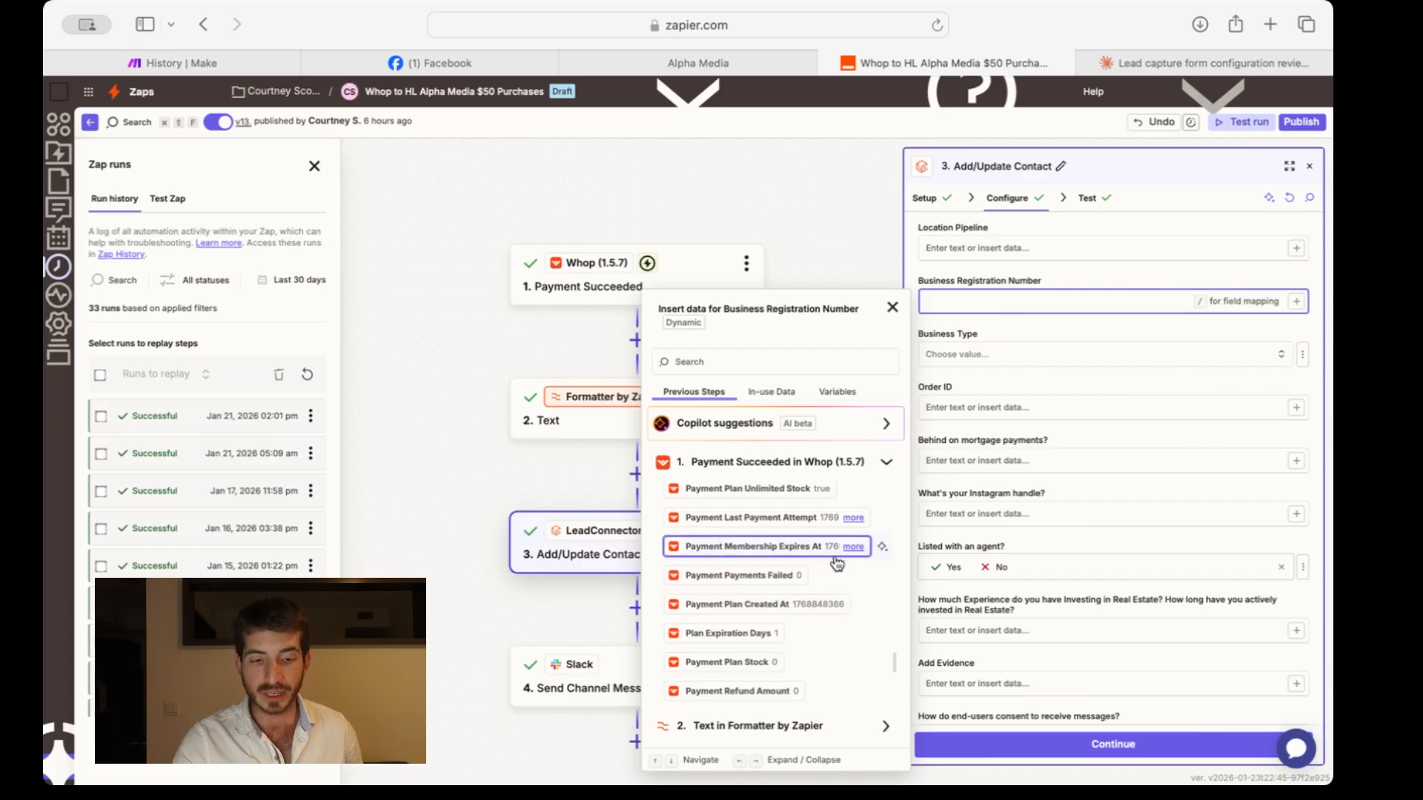
left_click(852, 547)
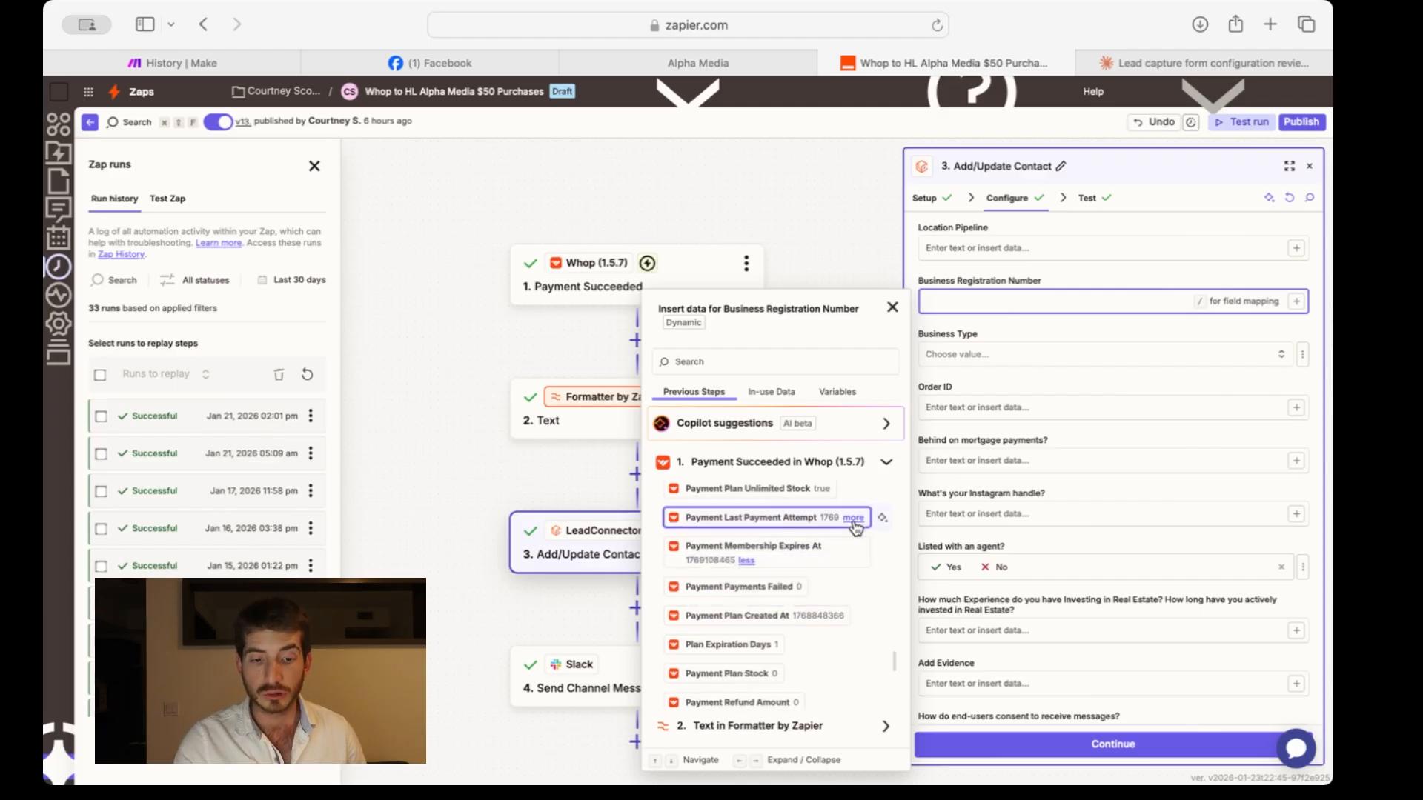
scroll(822, 532, "up", 5)
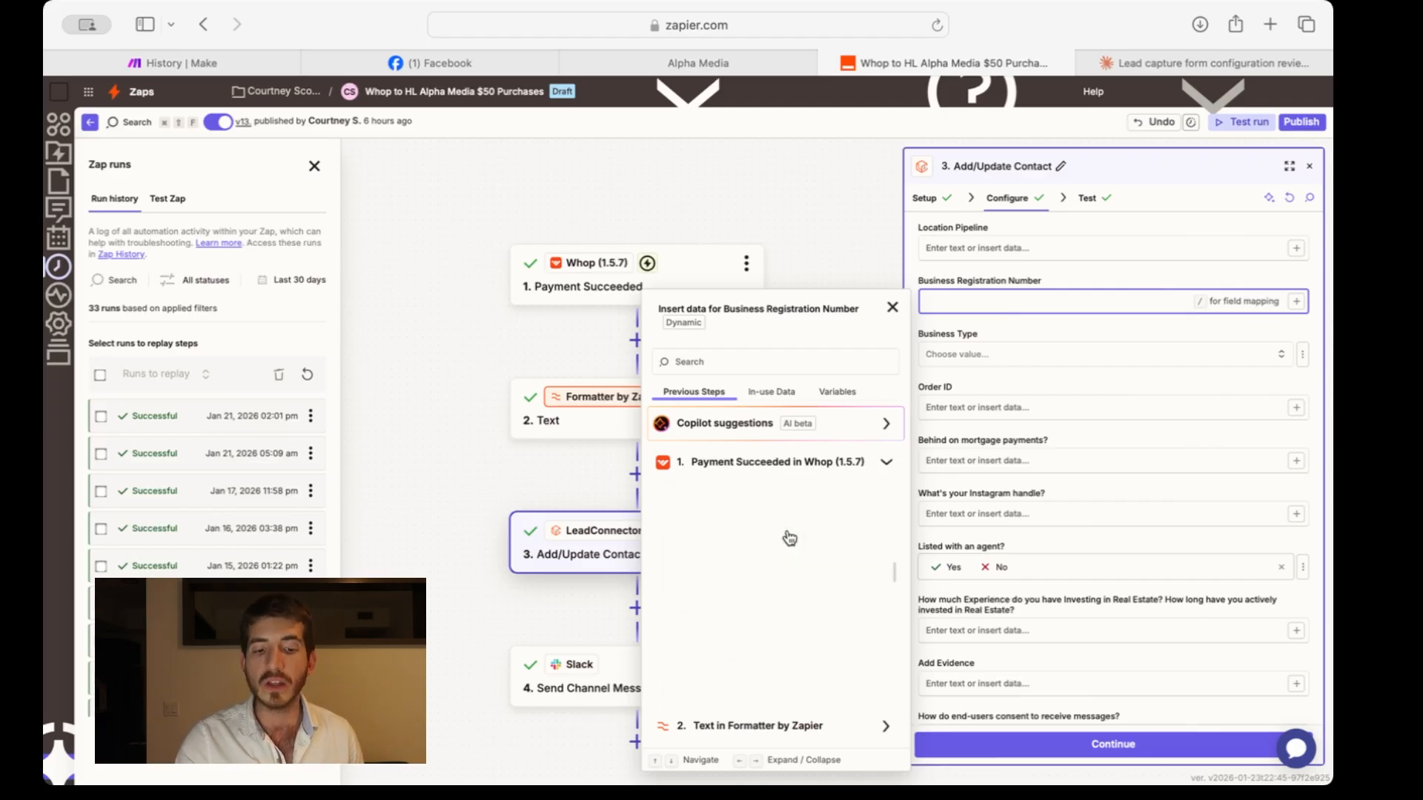
scroll(790, 538, "down", 2)
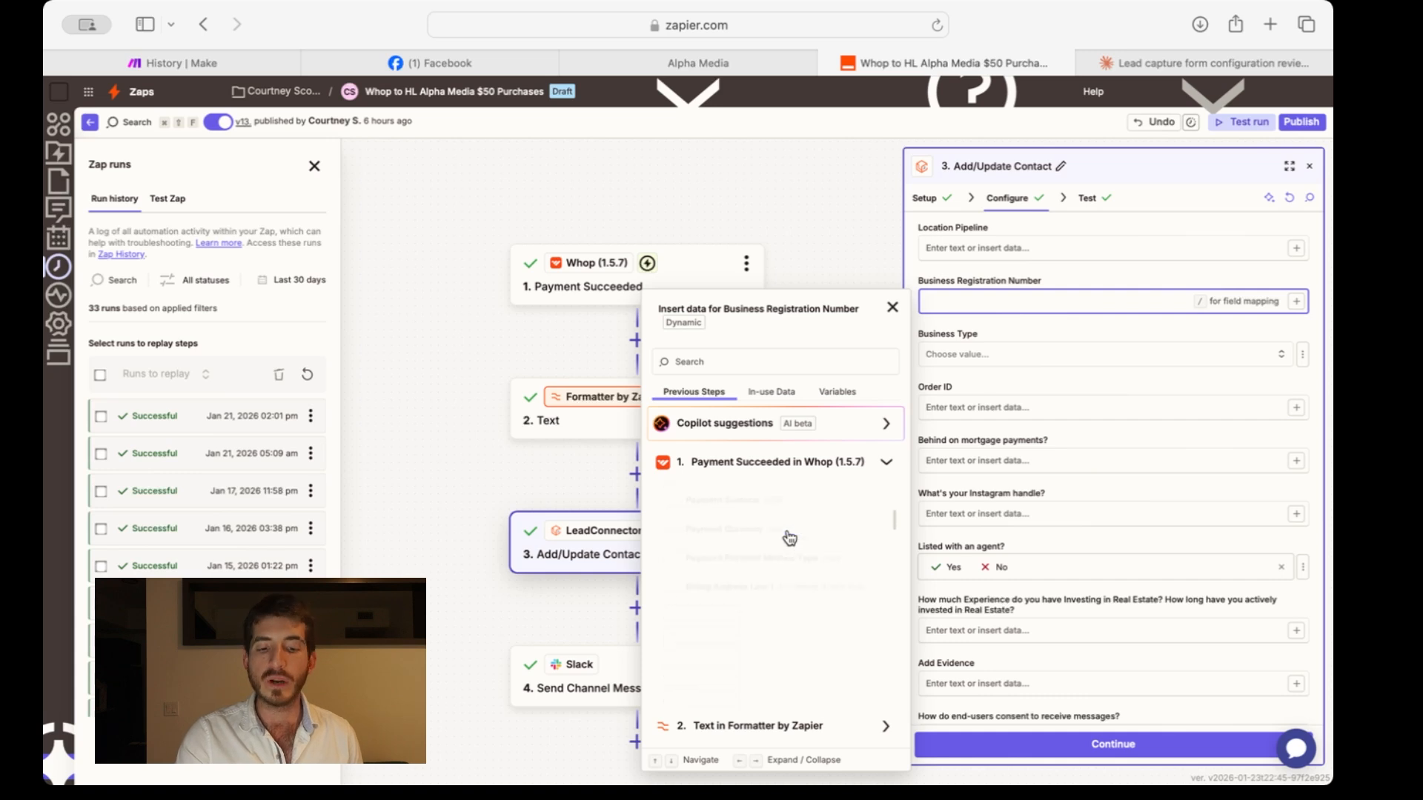
left_click(893, 307)
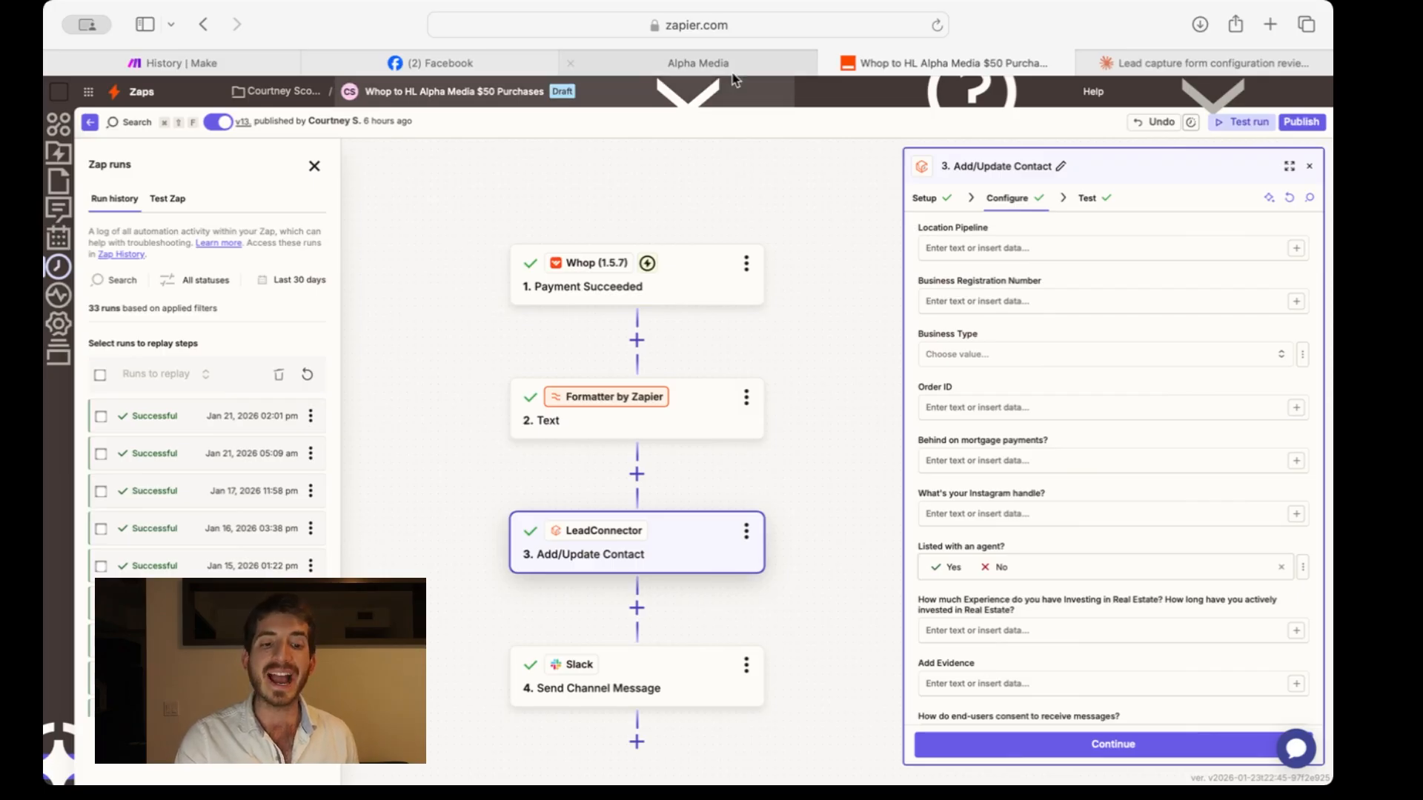
Step: Continue to the Add/Update Contact test and review the data sent to LeadConnector and the data returned
scroll(985, 508, "up", 20)
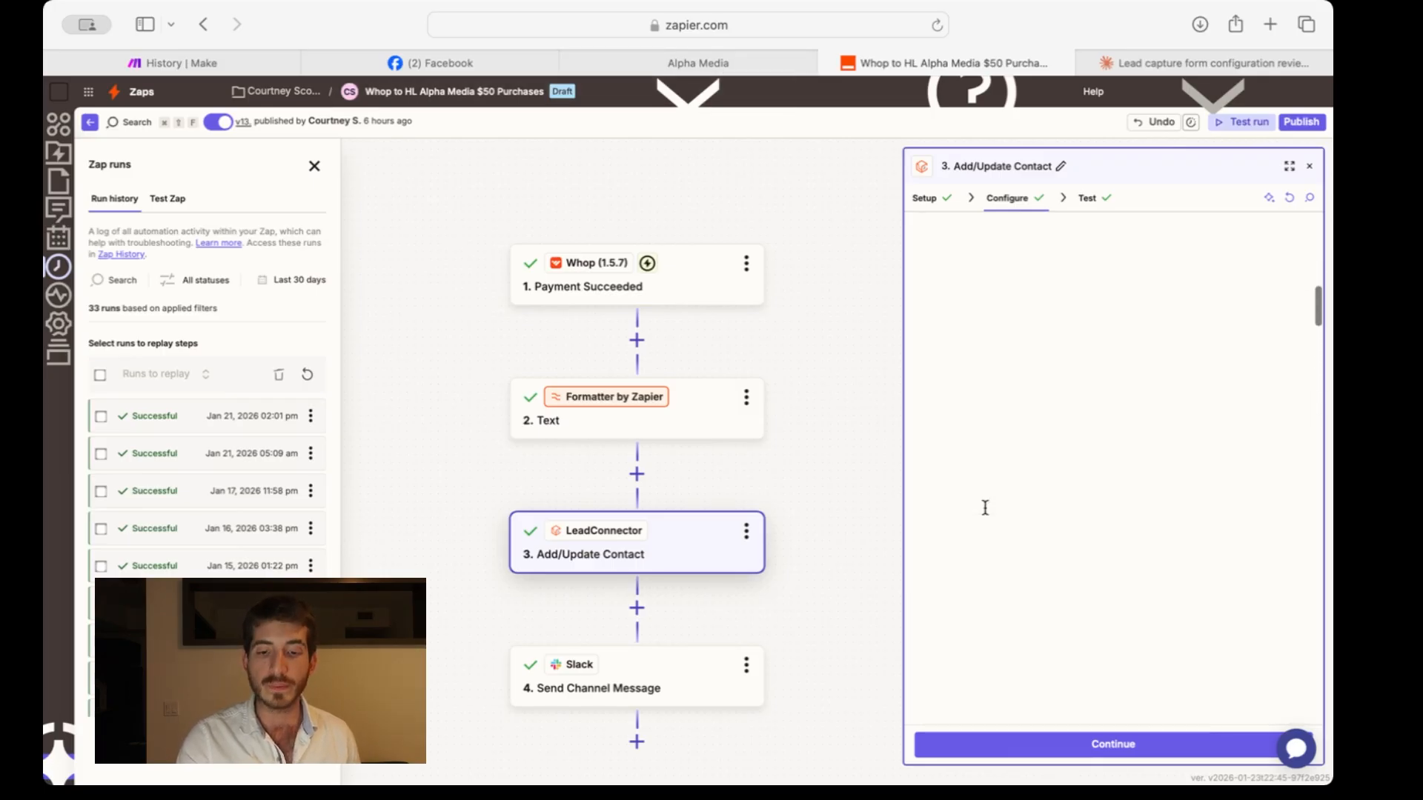
left_click(1052, 754)
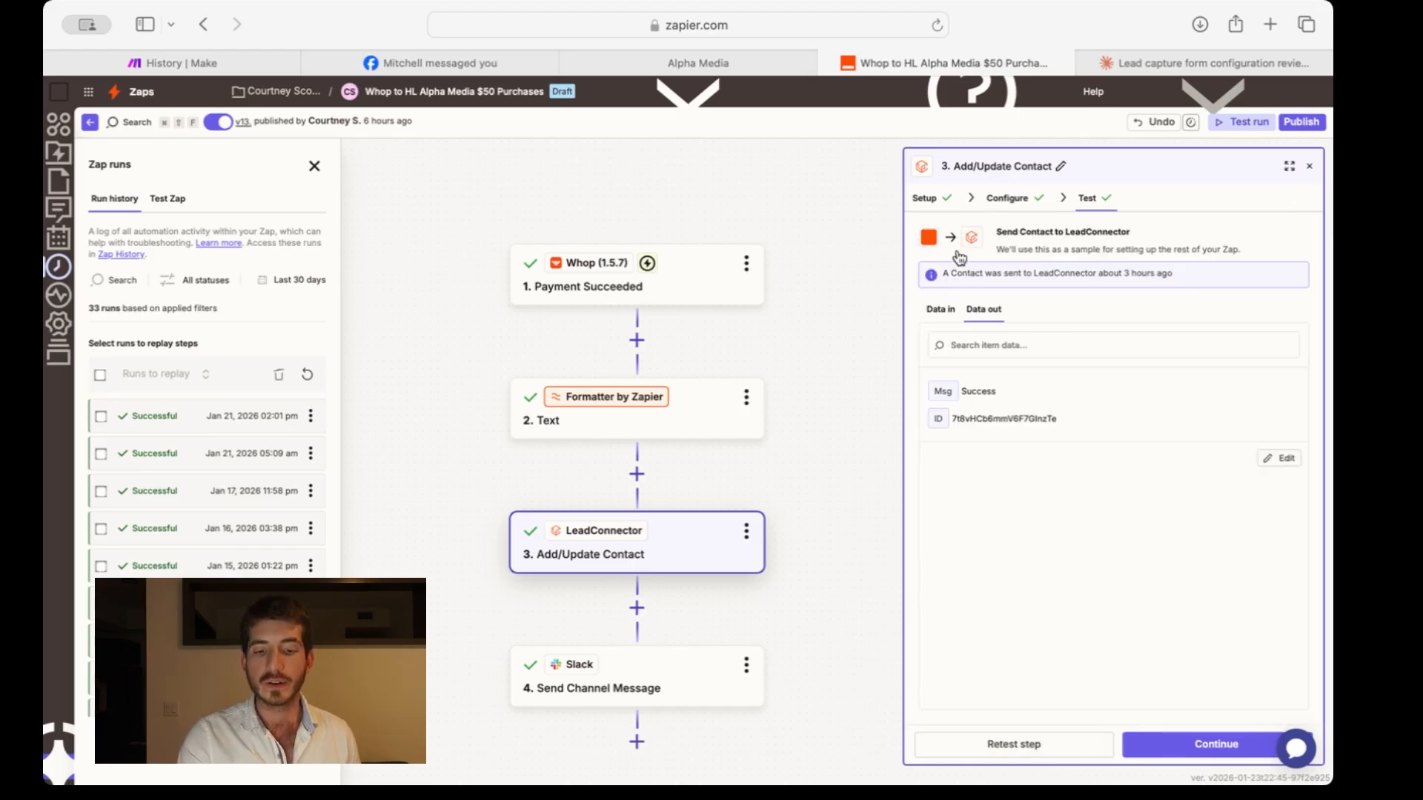
left_click(948, 317)
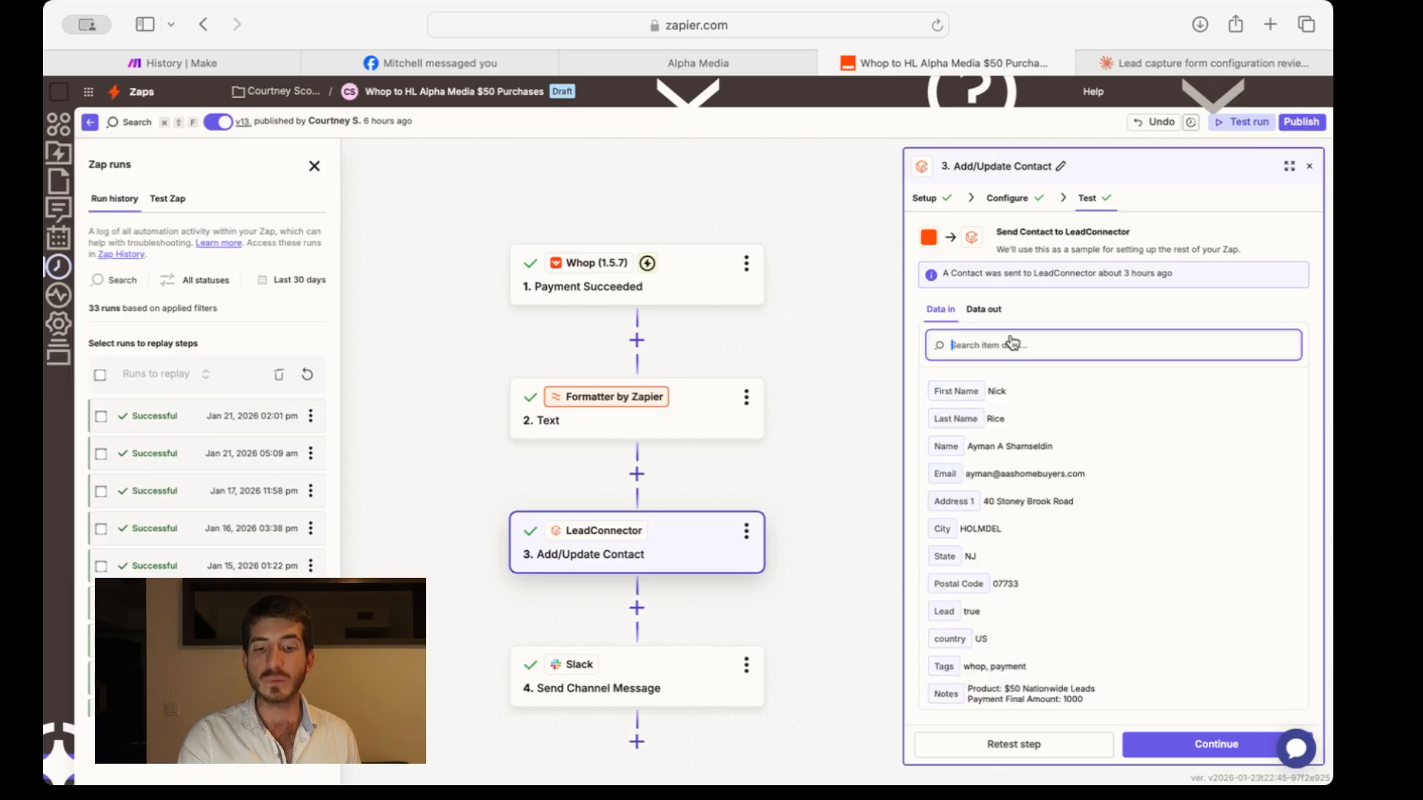
scroll(1065, 467, "down", 5)
scroll(1065, 475, "up", 5)
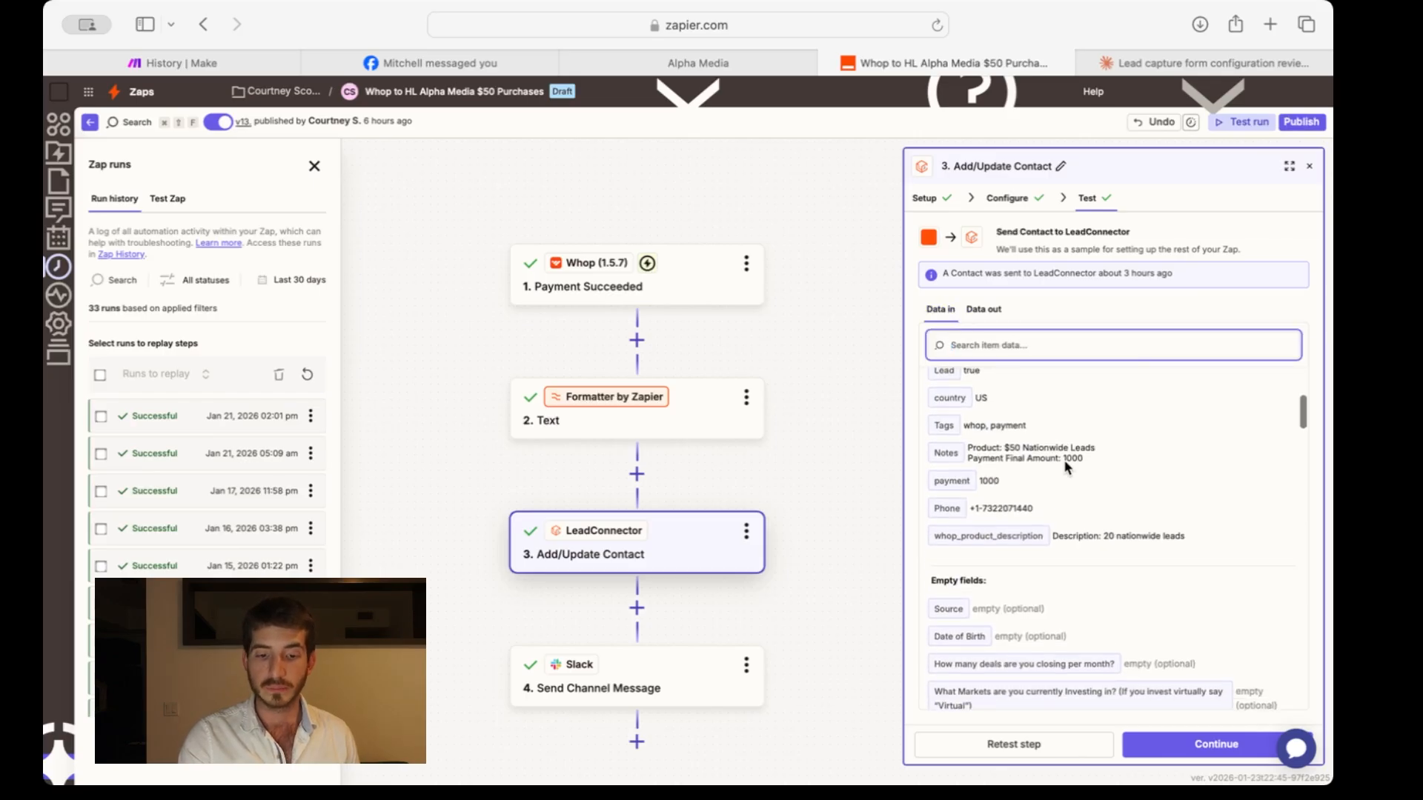
scroll(1061, 490, "down", 2)
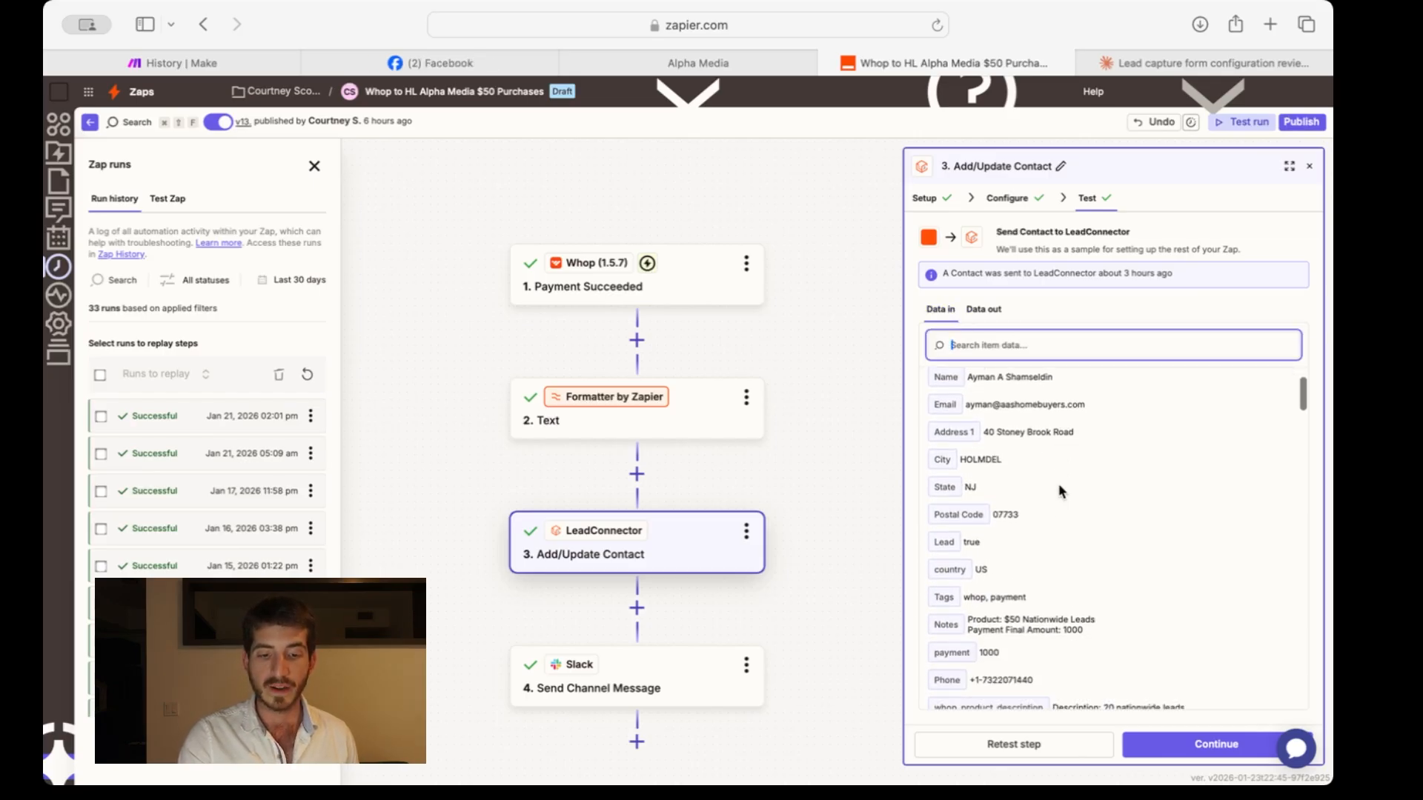
left_click(992, 311)
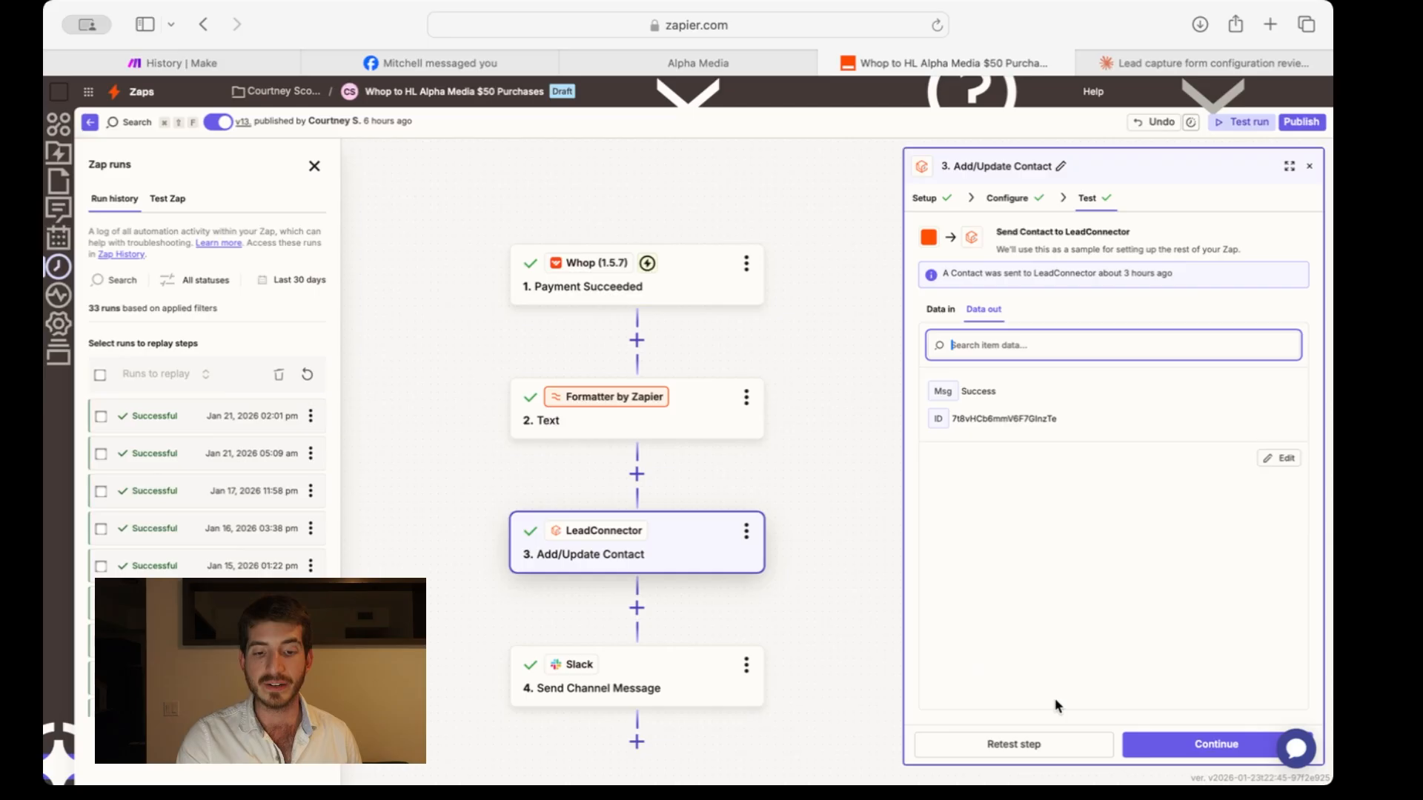
Step: Retest the Add/Update Contact step and check the returned contact ID and the contact data sent
left_click(1017, 742)
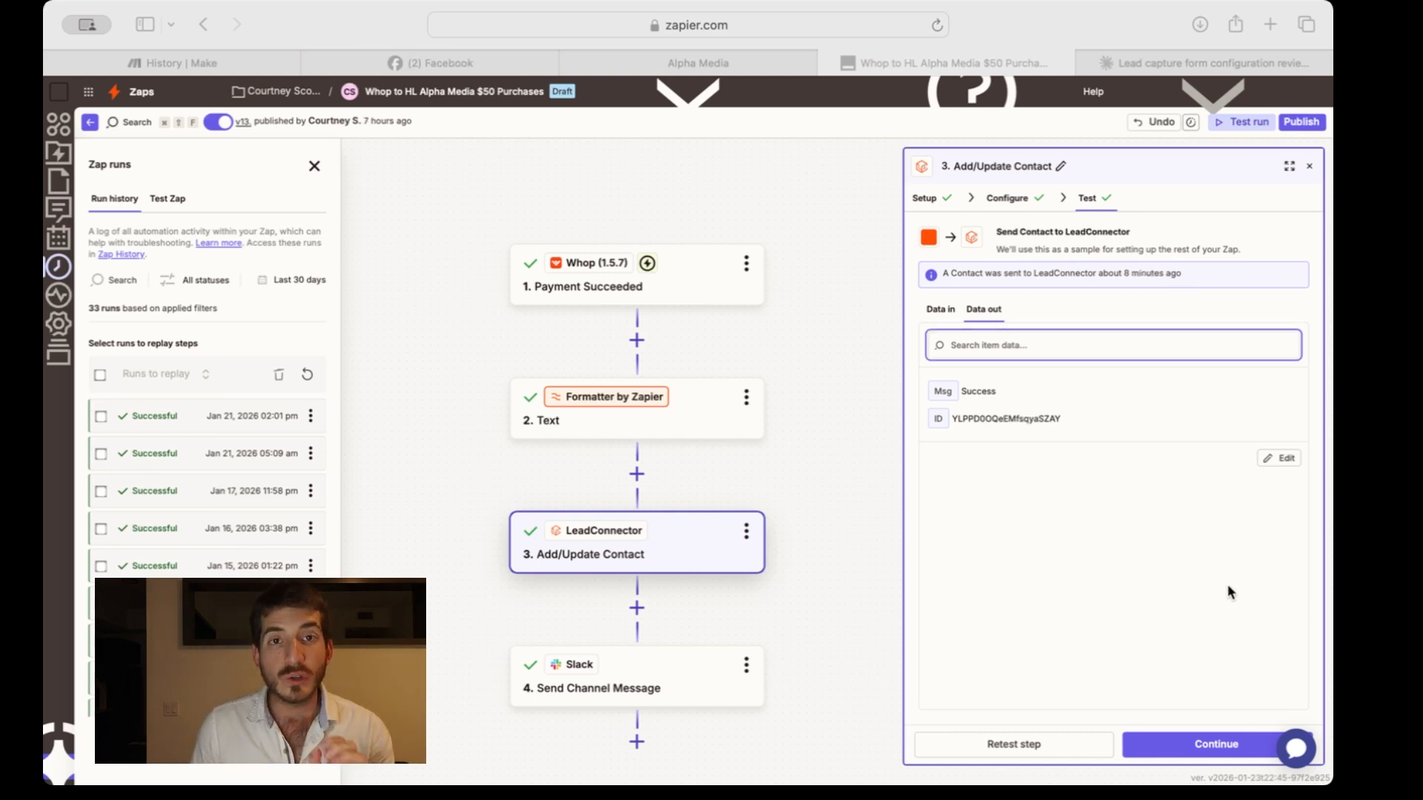
left_click(1282, 509)
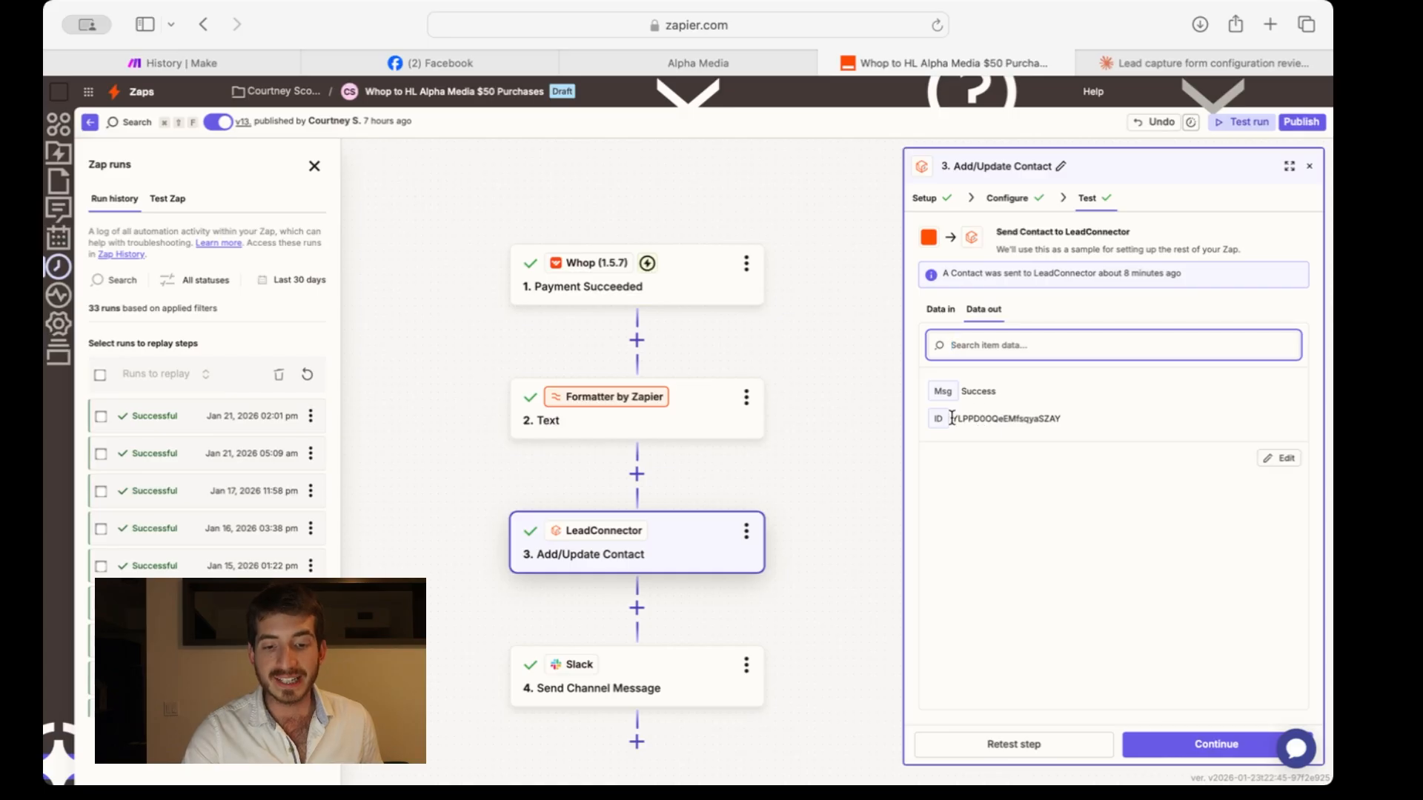
left_click_drag(953, 418, 1064, 416)
left_click(1064, 416)
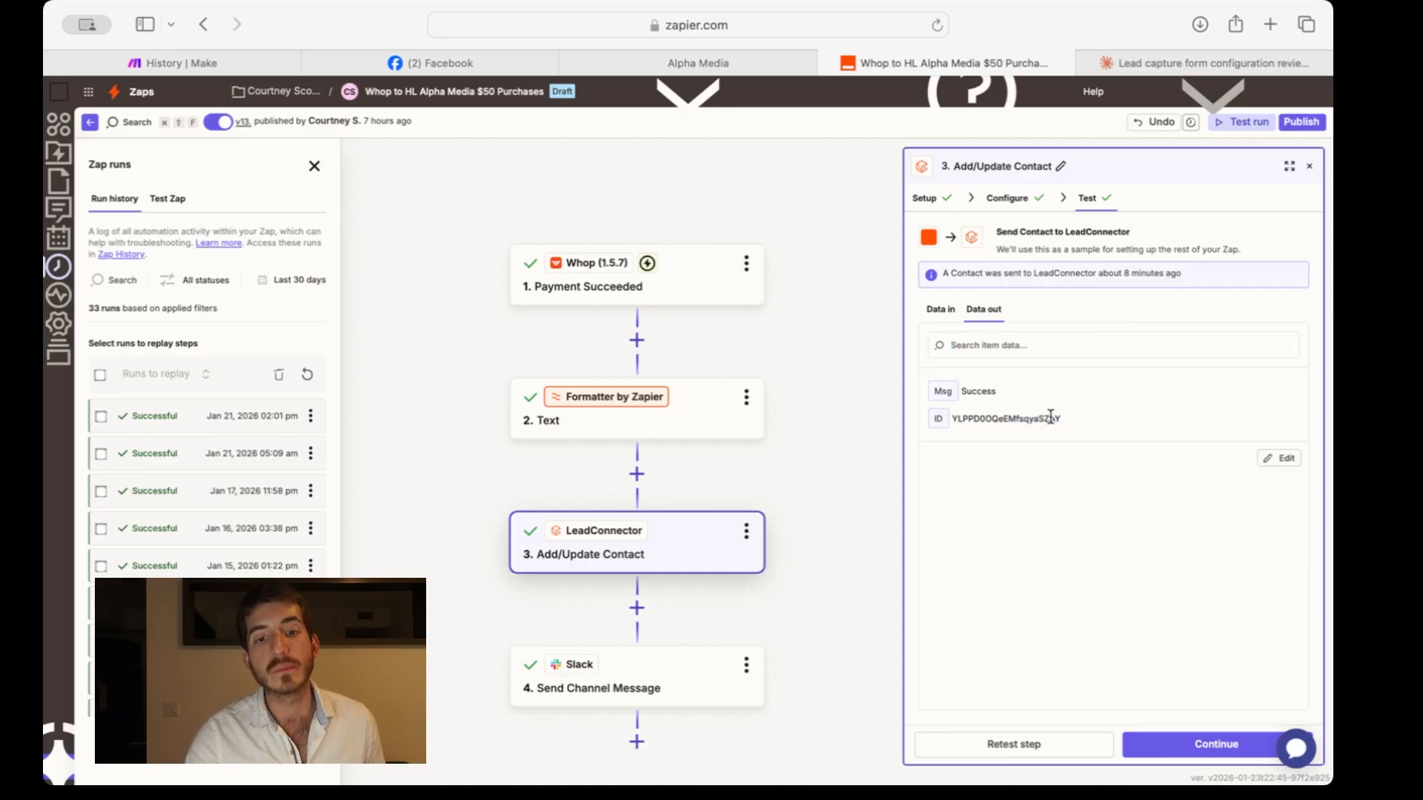
double_click(1003, 419)
left_click(1011, 419)
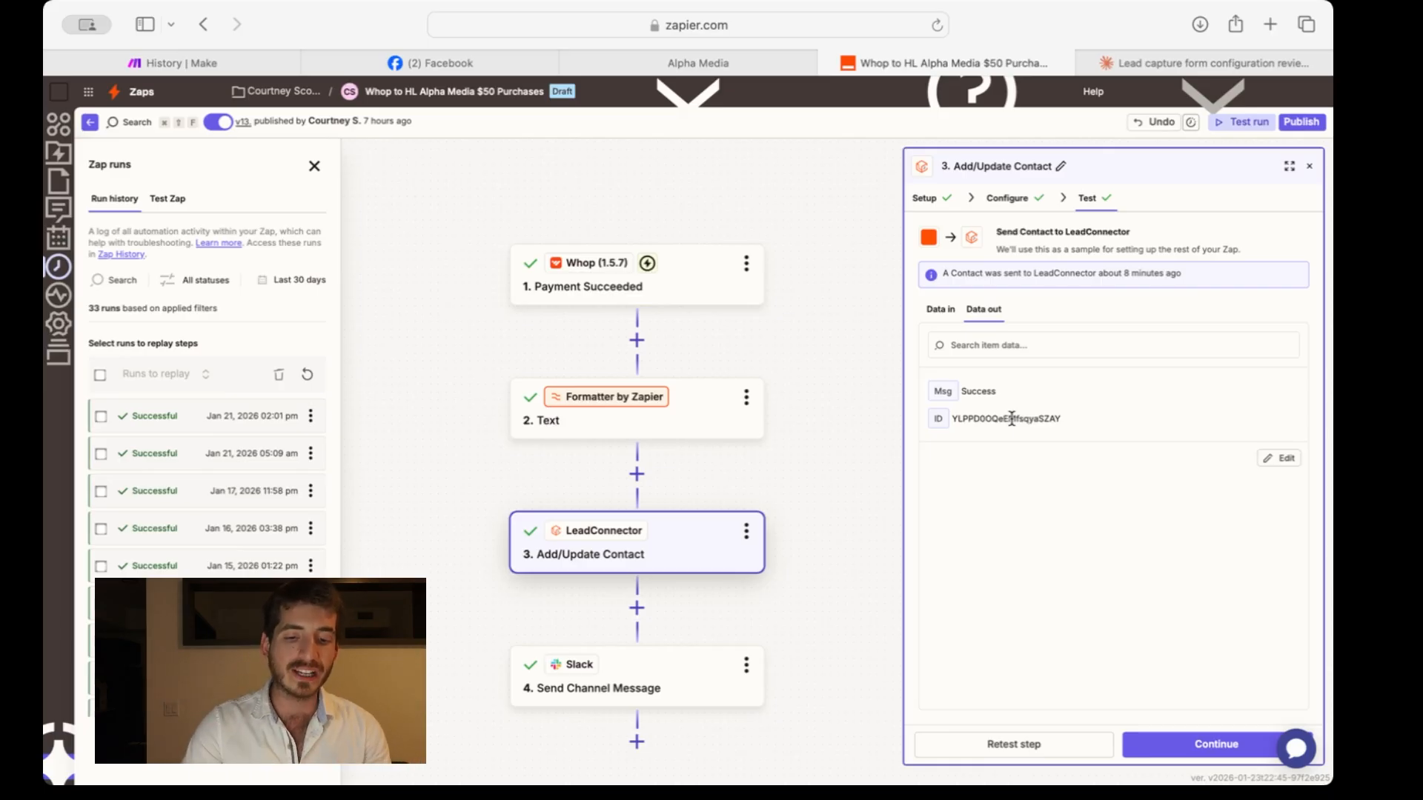
left_click(941, 311)
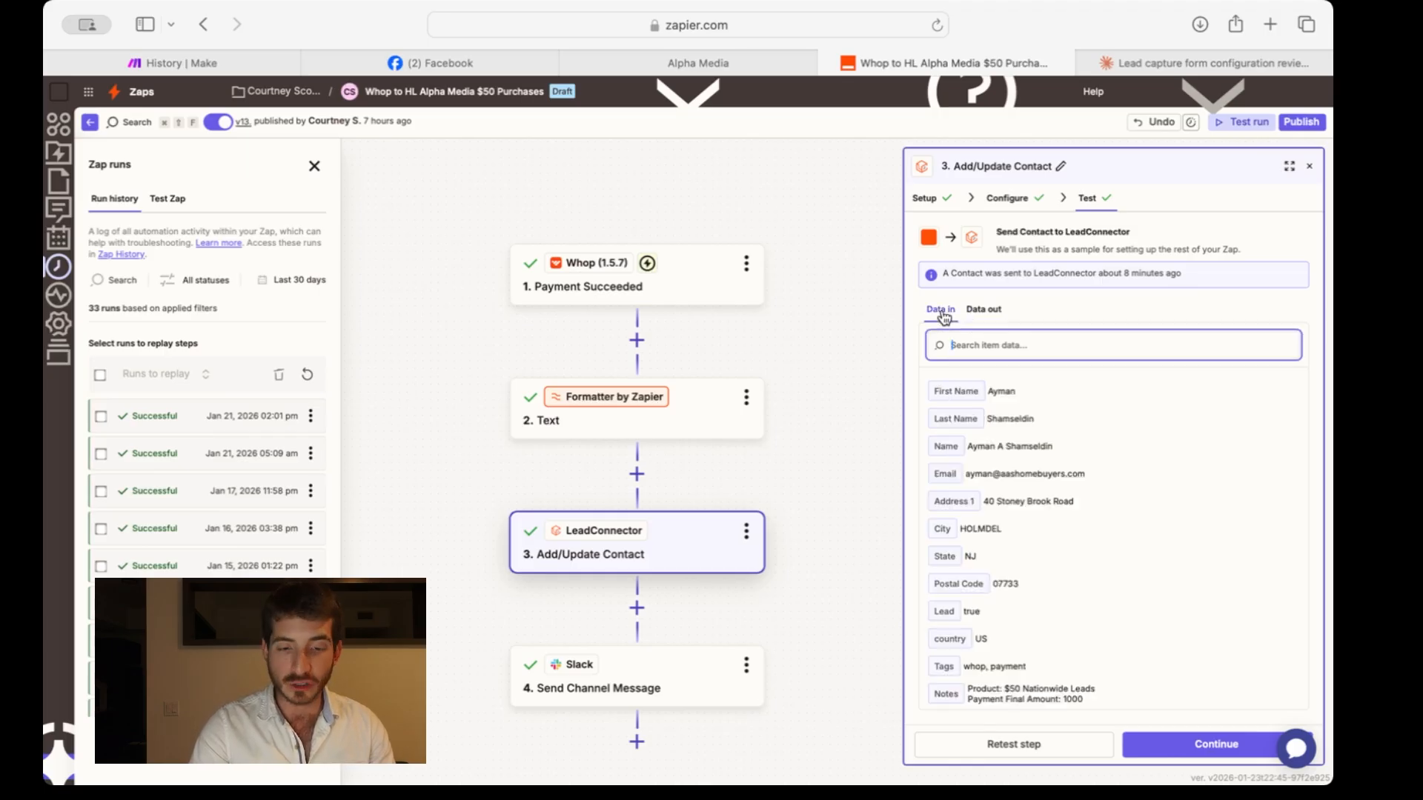
left_click(986, 311)
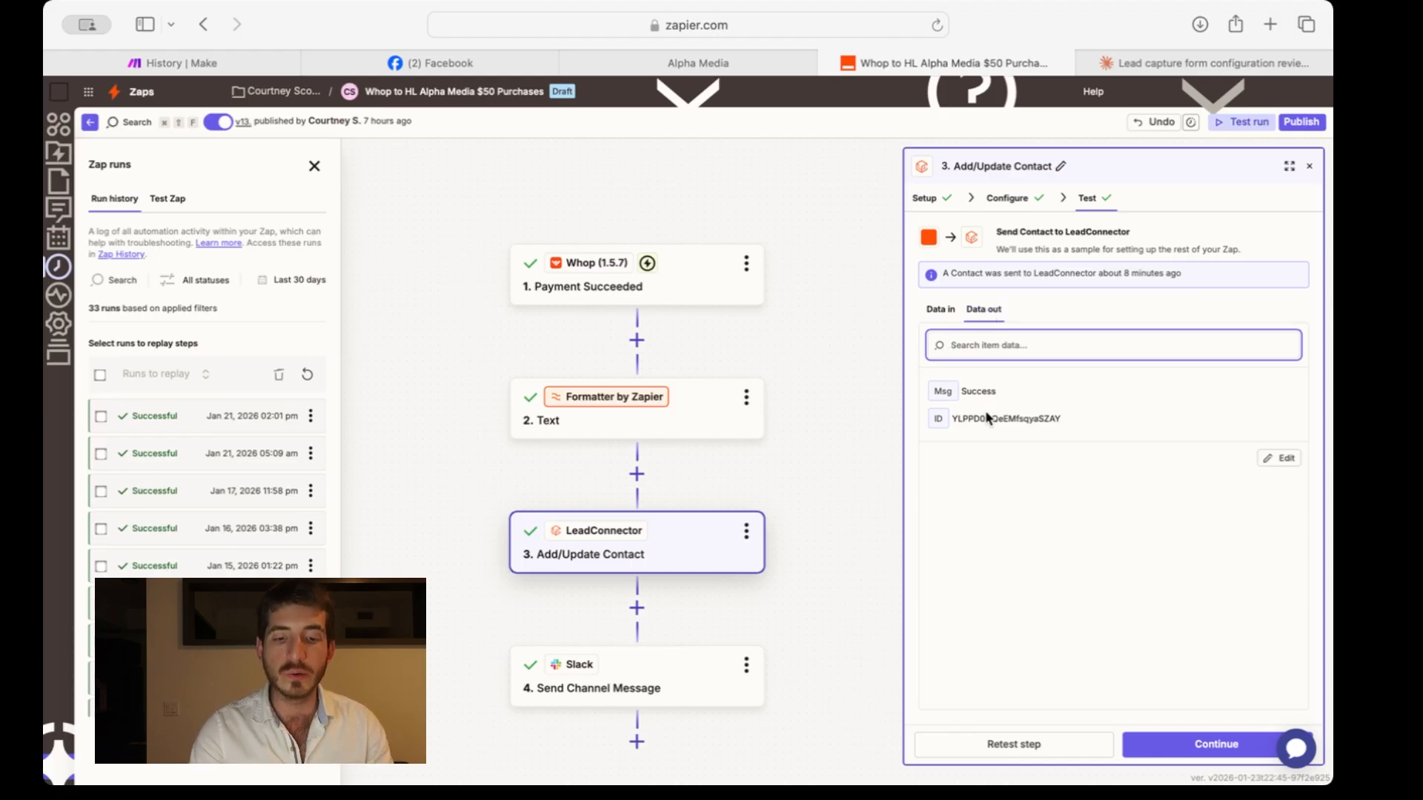
Step: Open the Slack Send Channel Message step and examine its configuration from Channel and Message Text down to Thread
scroll(777, 452, "down", 2)
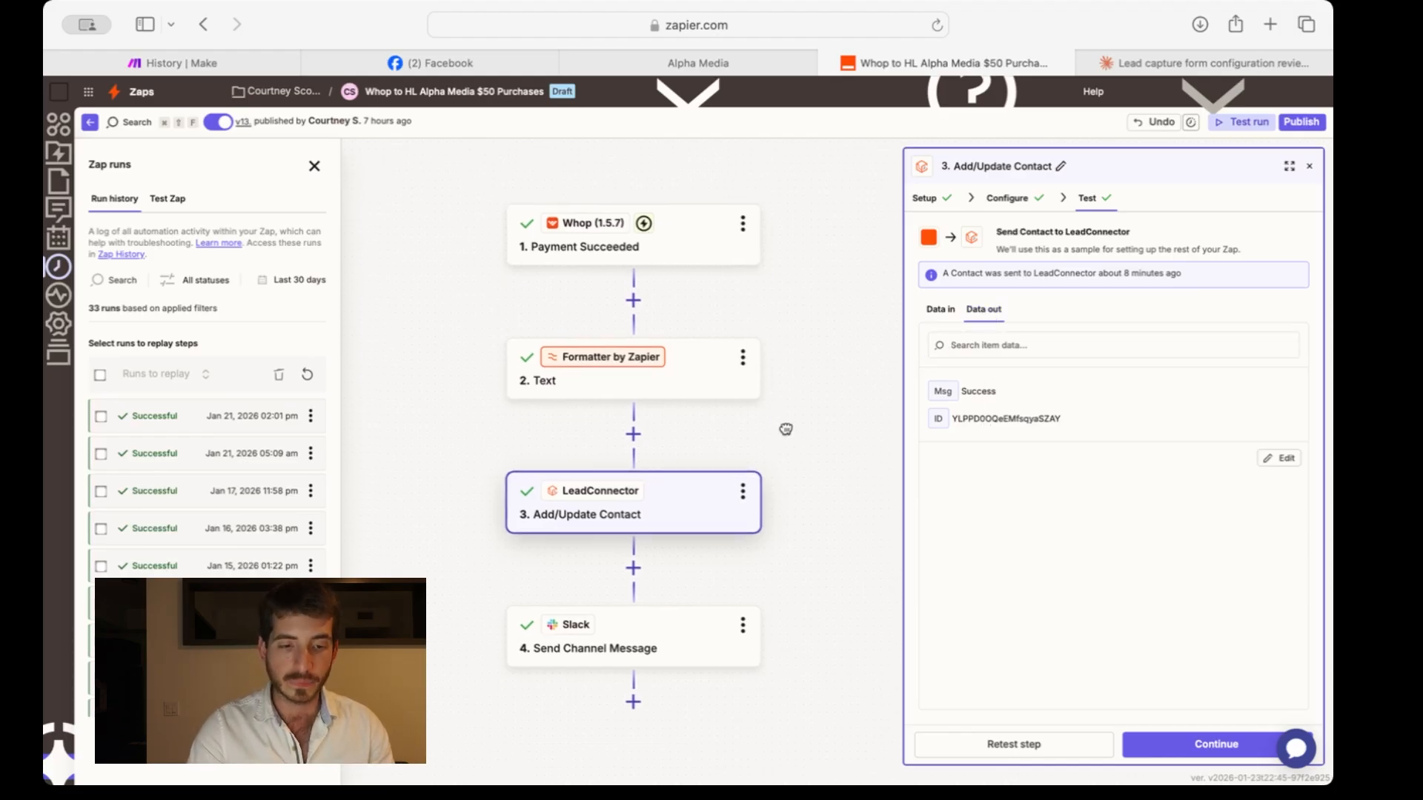
left_click(665, 633)
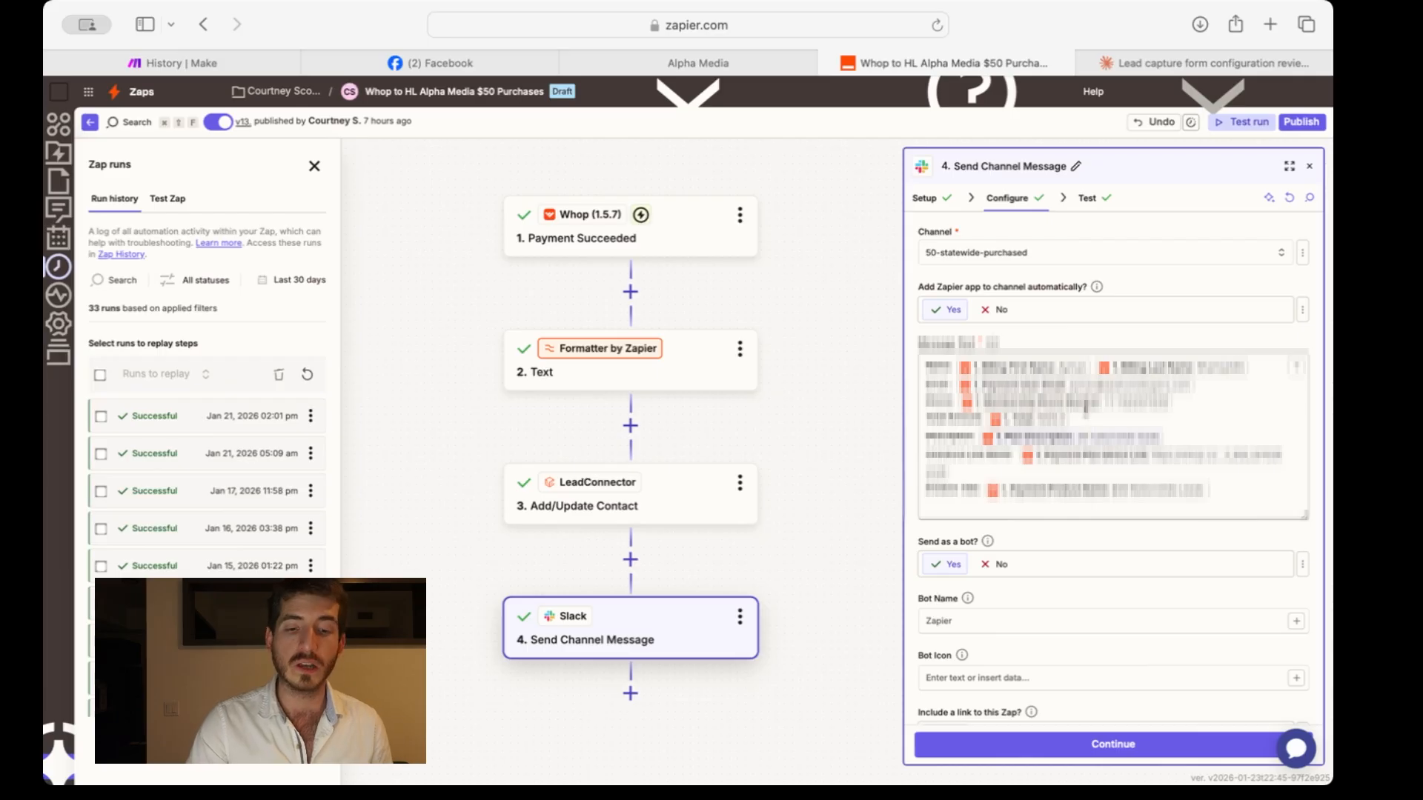
scroll(1071, 371, "down", 3)
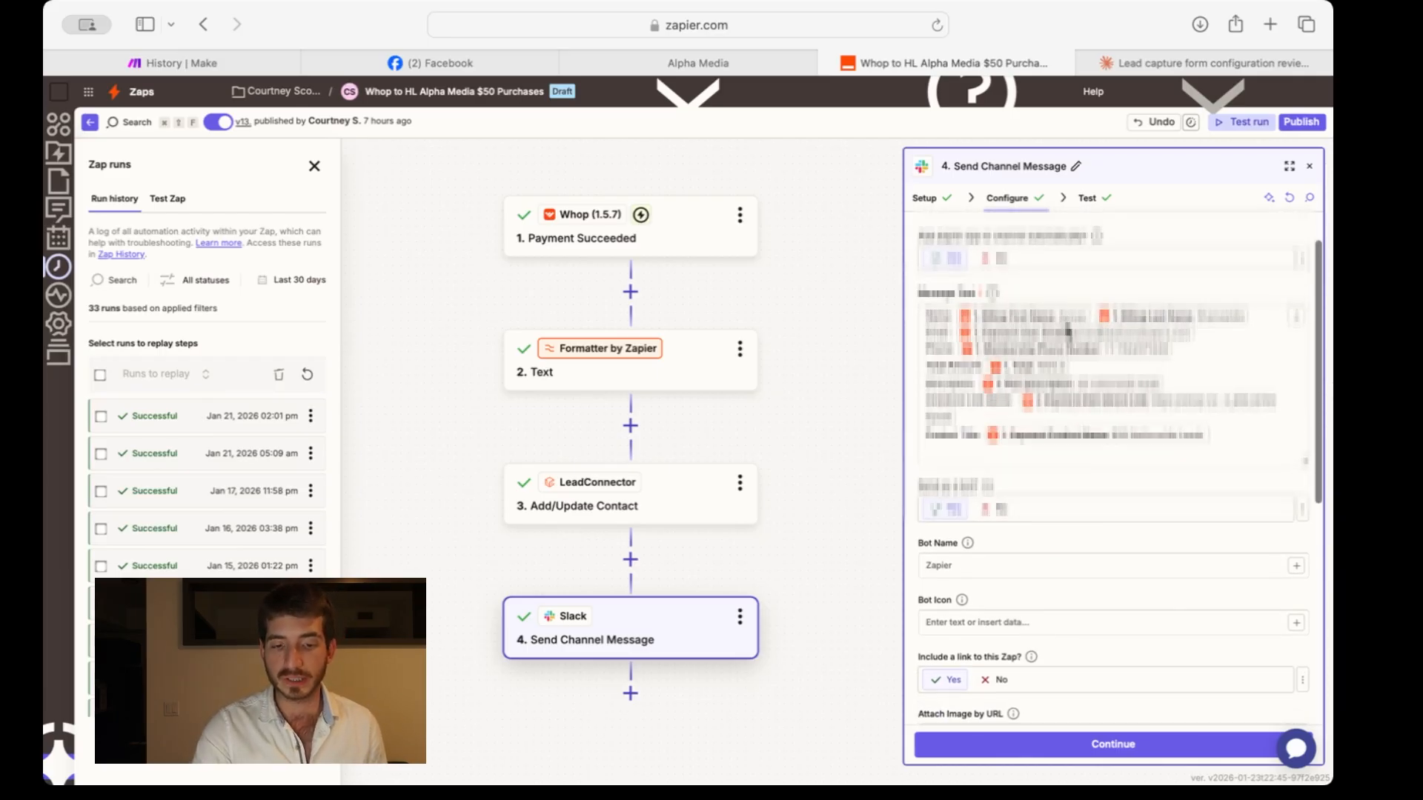
scroll(1068, 331, "down", 1)
scroll(1026, 400, "down", 5)
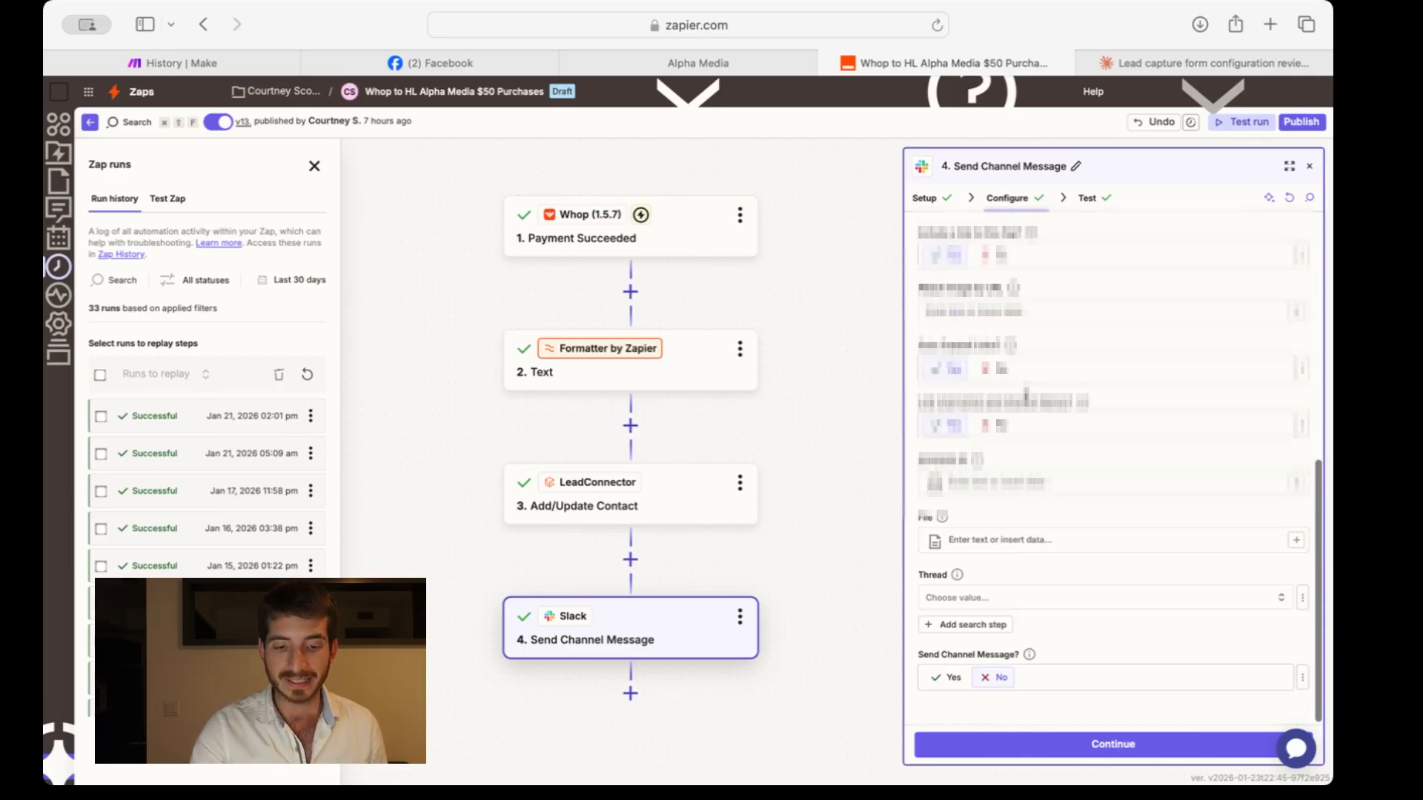
Step: Switch to the $50 Statewide Leads Order Submitted workflow in Alpha Media and open its Contact Tag - Whop trigger
scroll(1026, 397, "up", 6)
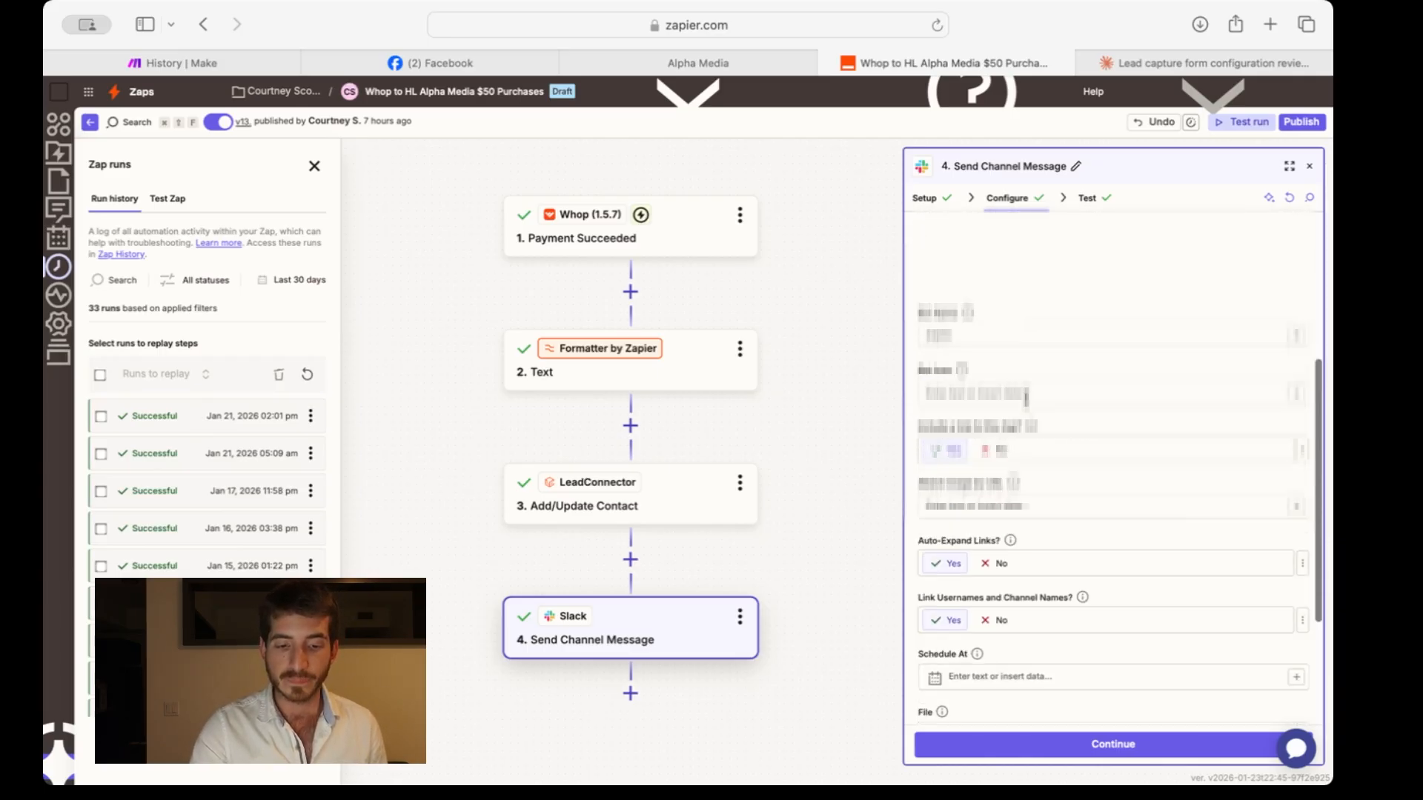
left_click(731, 62)
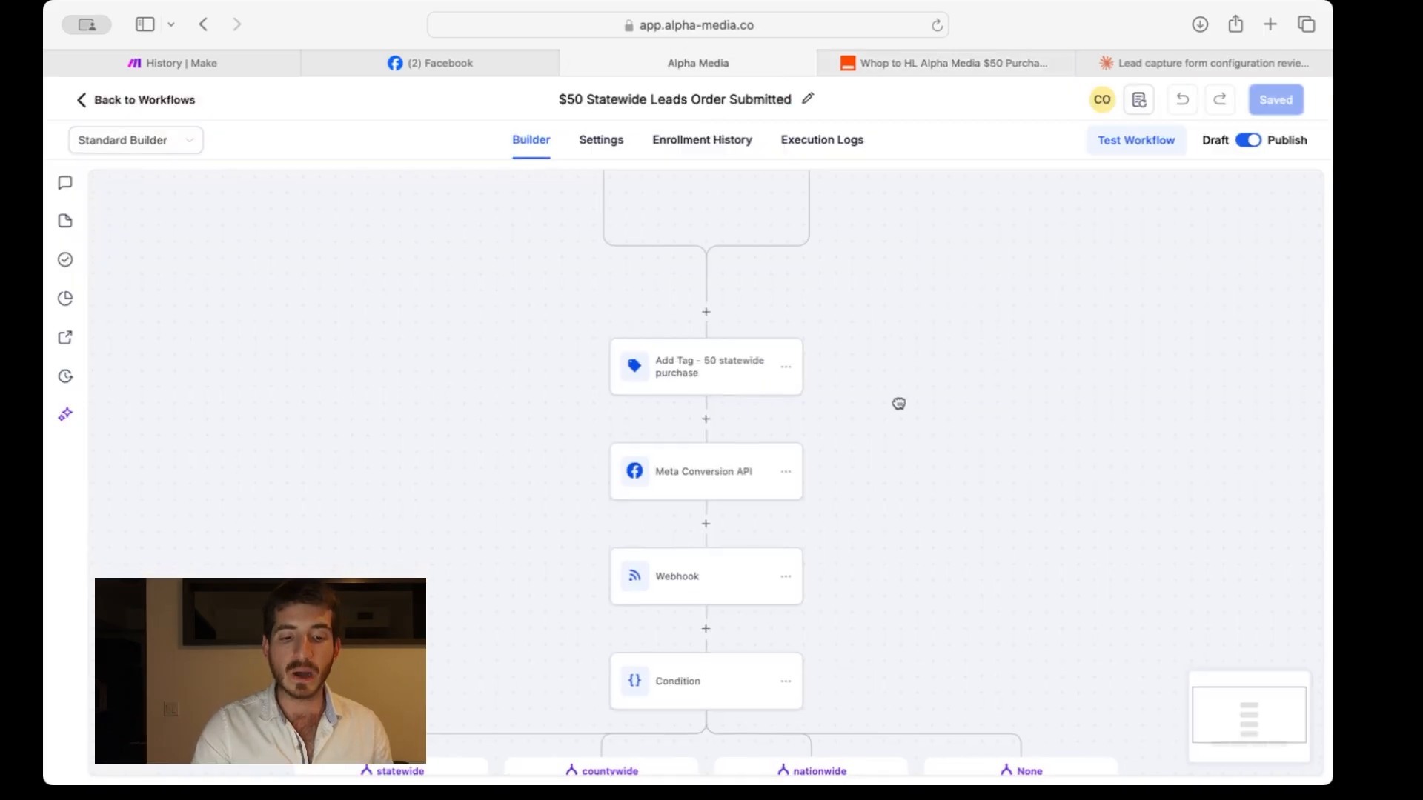
scroll(899, 403, "up", 3)
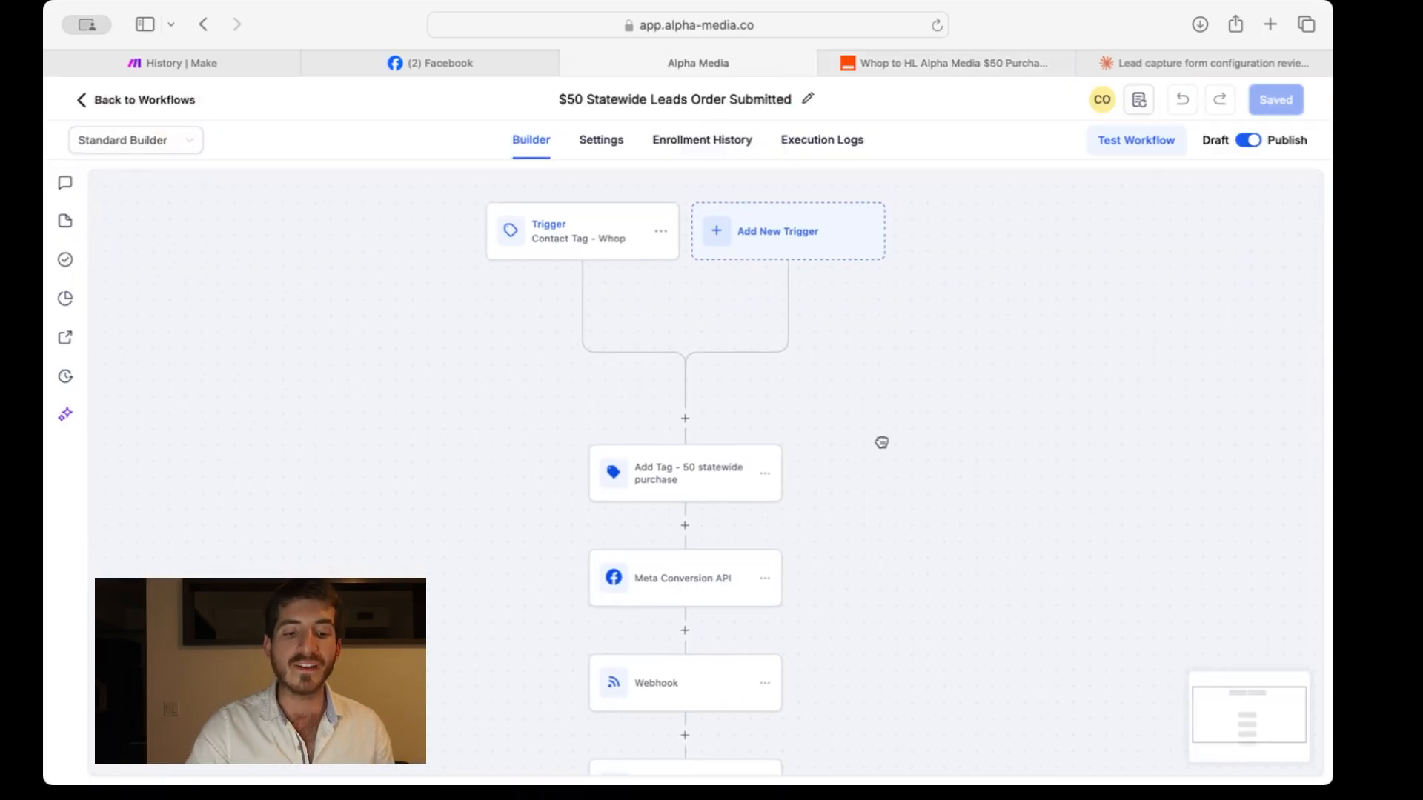
left_click(559, 236)
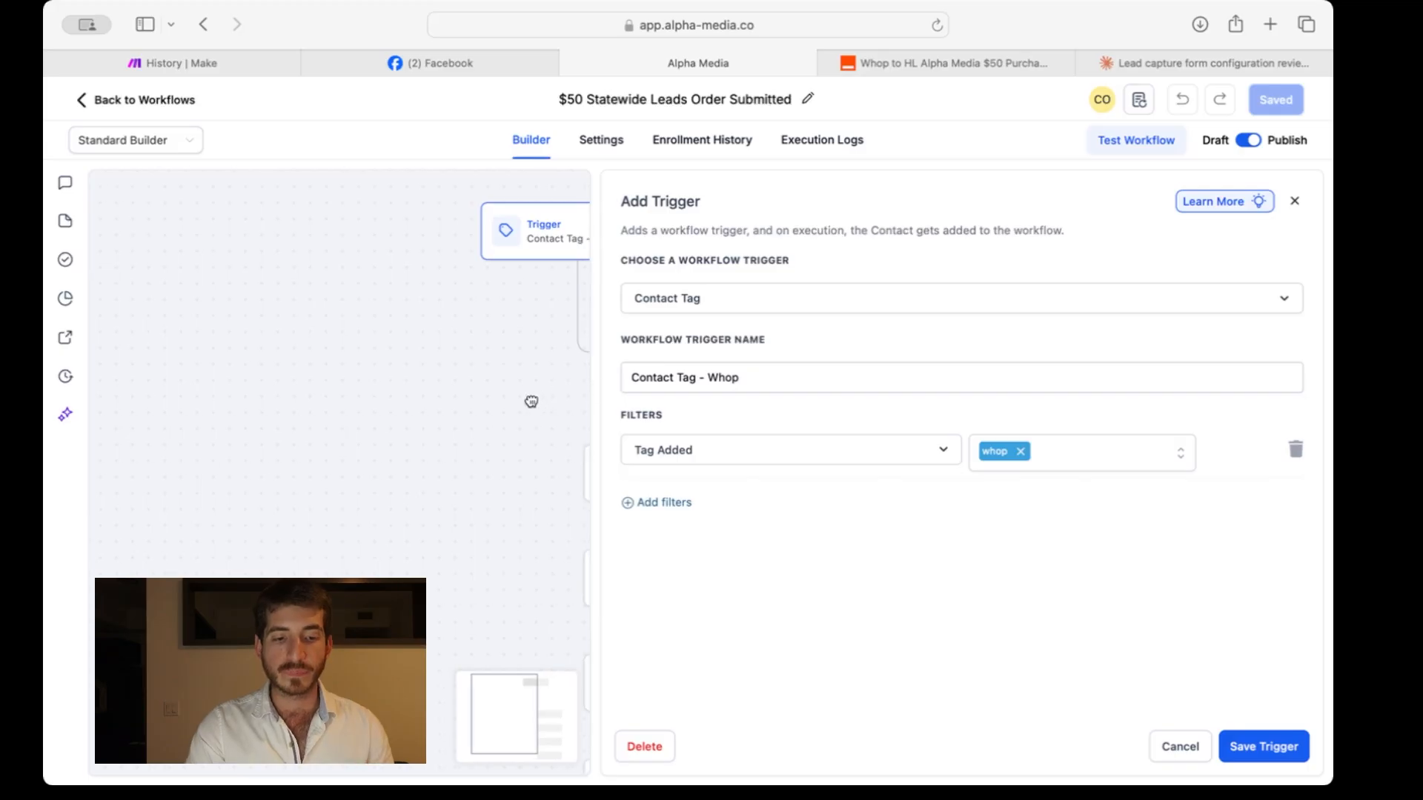
Step: Look through the workflow's actions from the trigger down to the Condition branches, and close the trigger settings without saving
left_click_drag(543, 400, 425, 386)
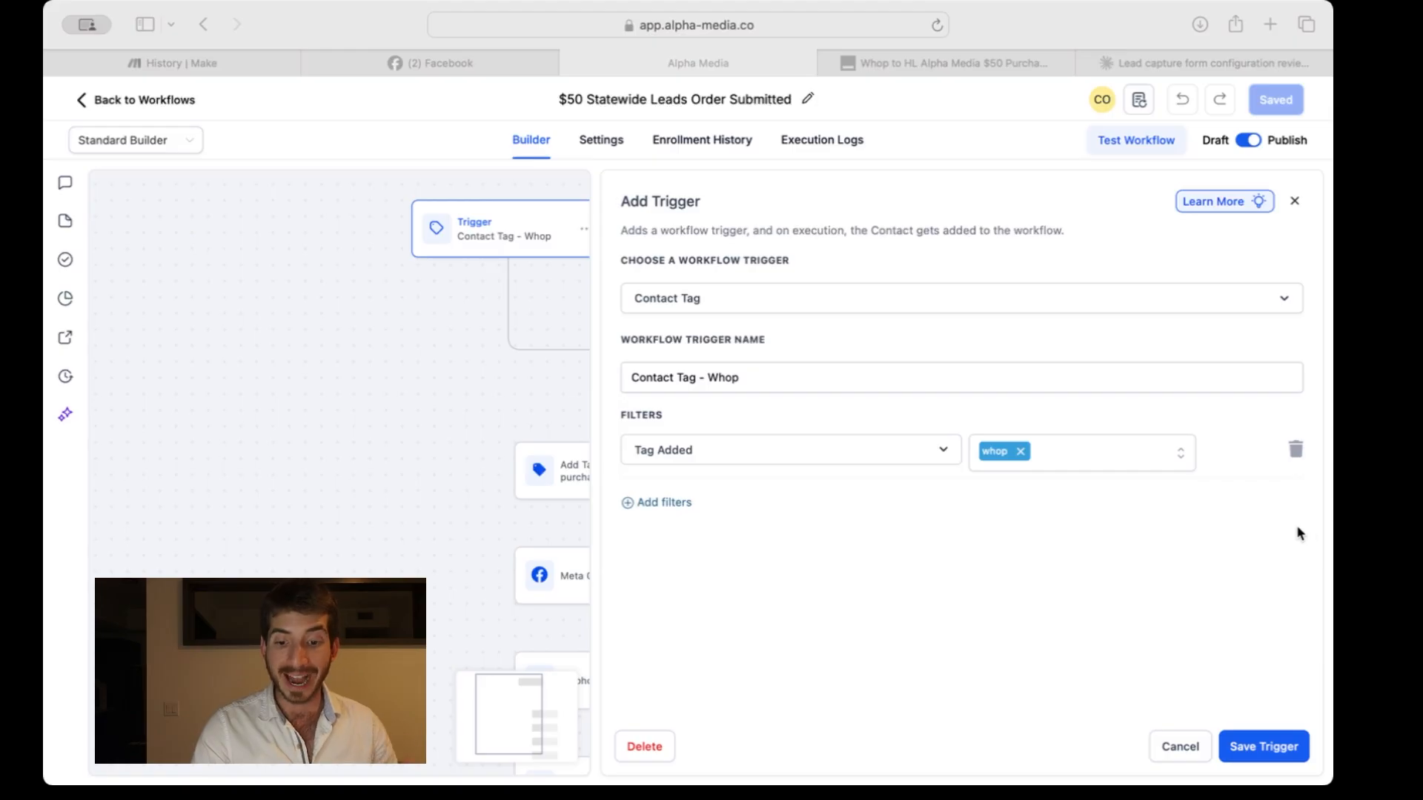
left_click(69, 479)
scroll(359, 458, "right", 2)
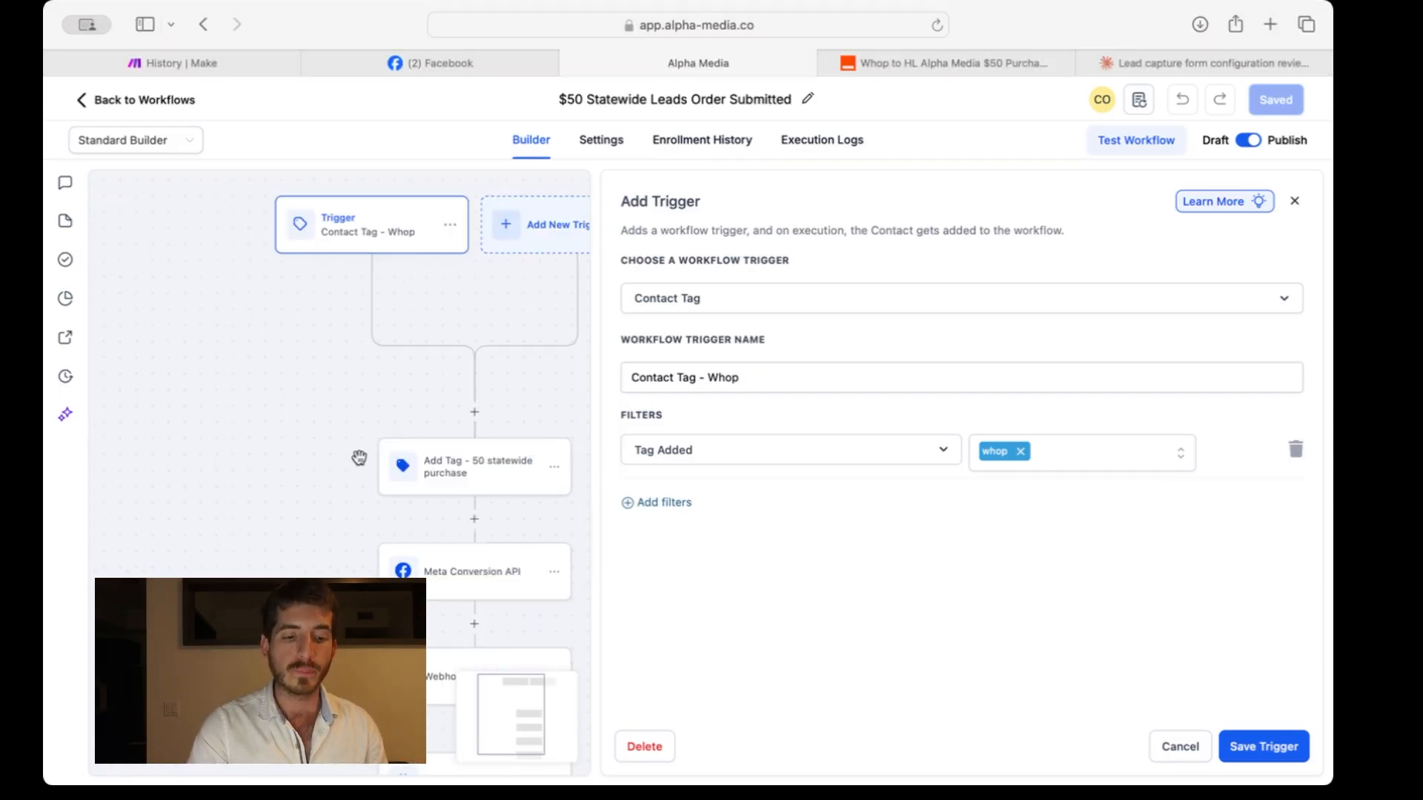
scroll(356, 454, "down", 4)
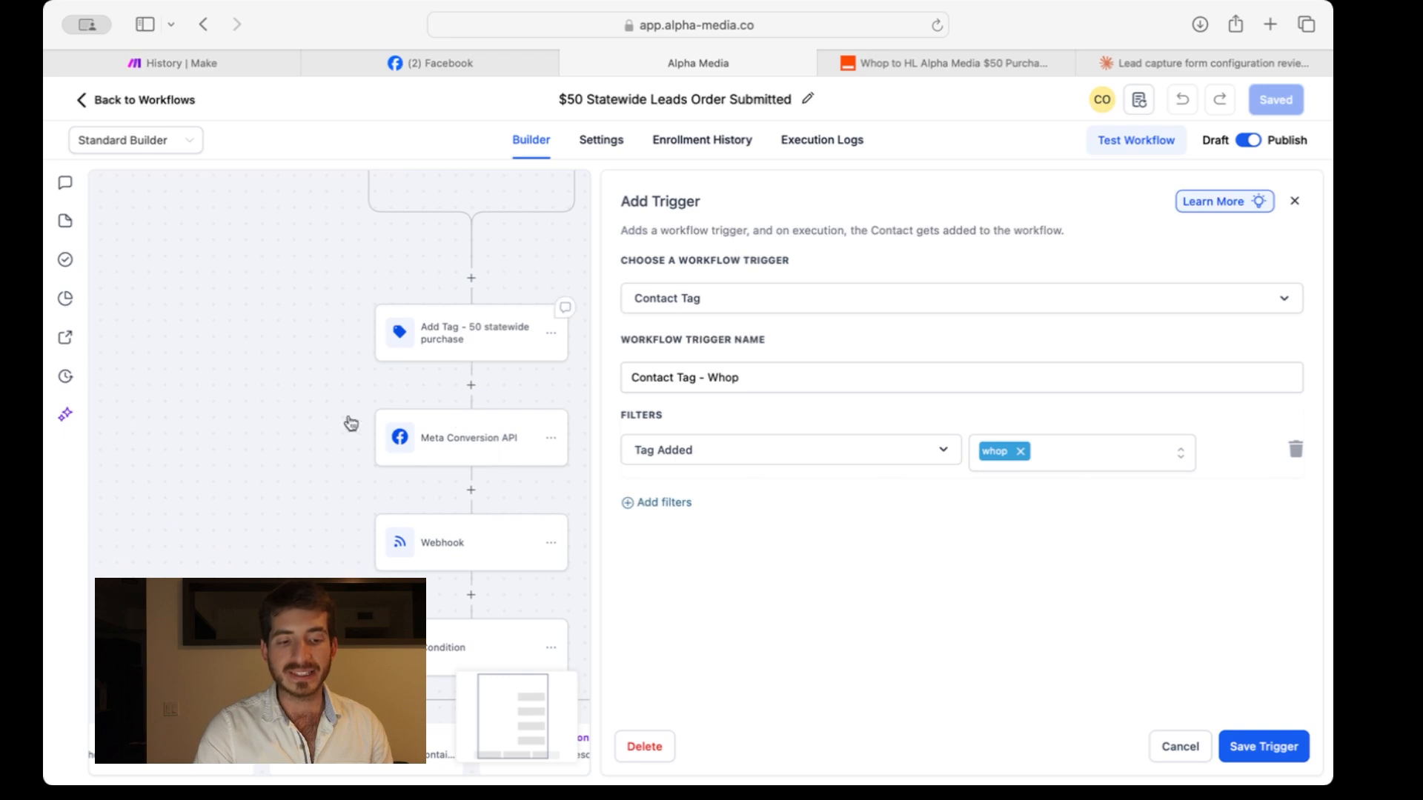
scroll(352, 422, "down", 3)
scroll(351, 422, "right", 1)
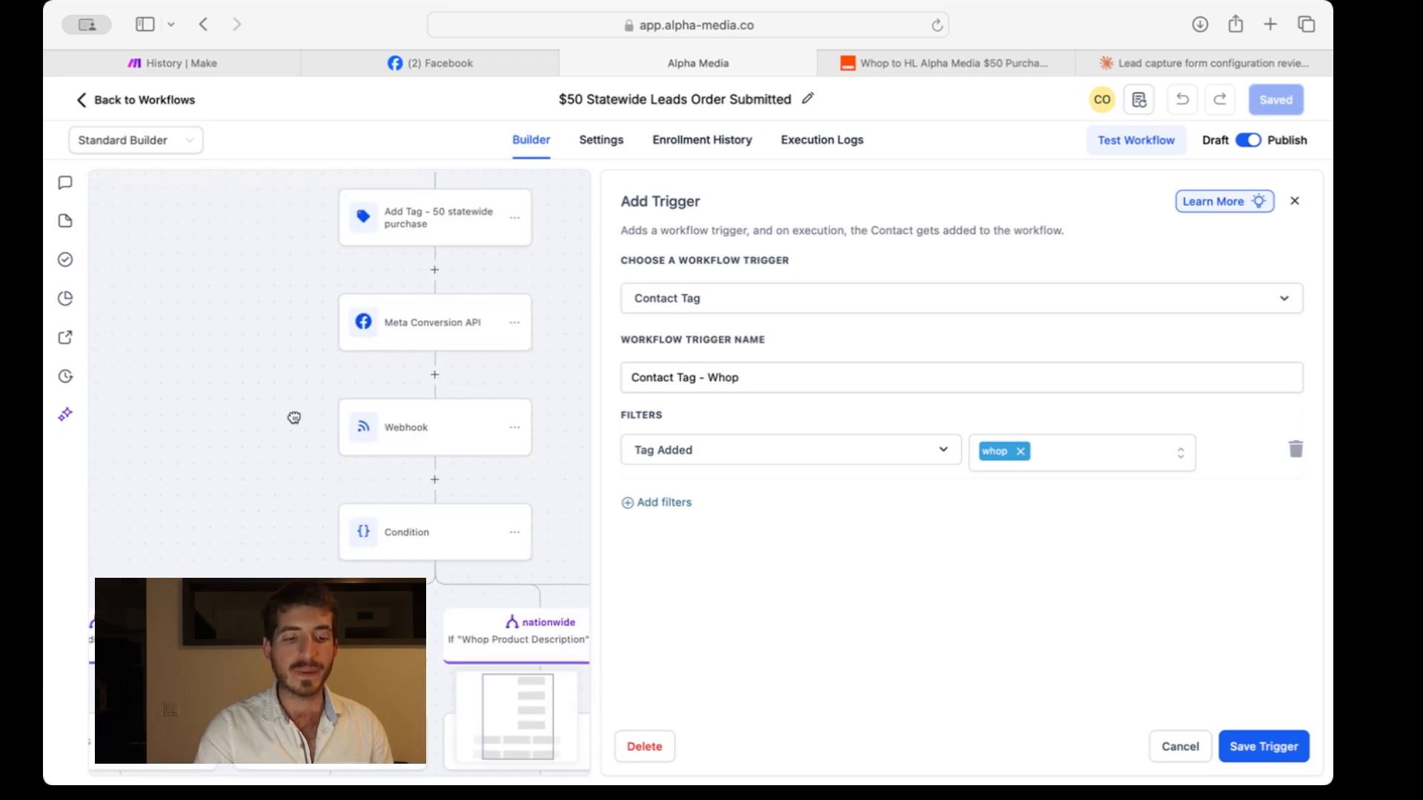
scroll(294, 417, "down", 2)
scroll(294, 417, "left", 1)
left_click(1190, 749)
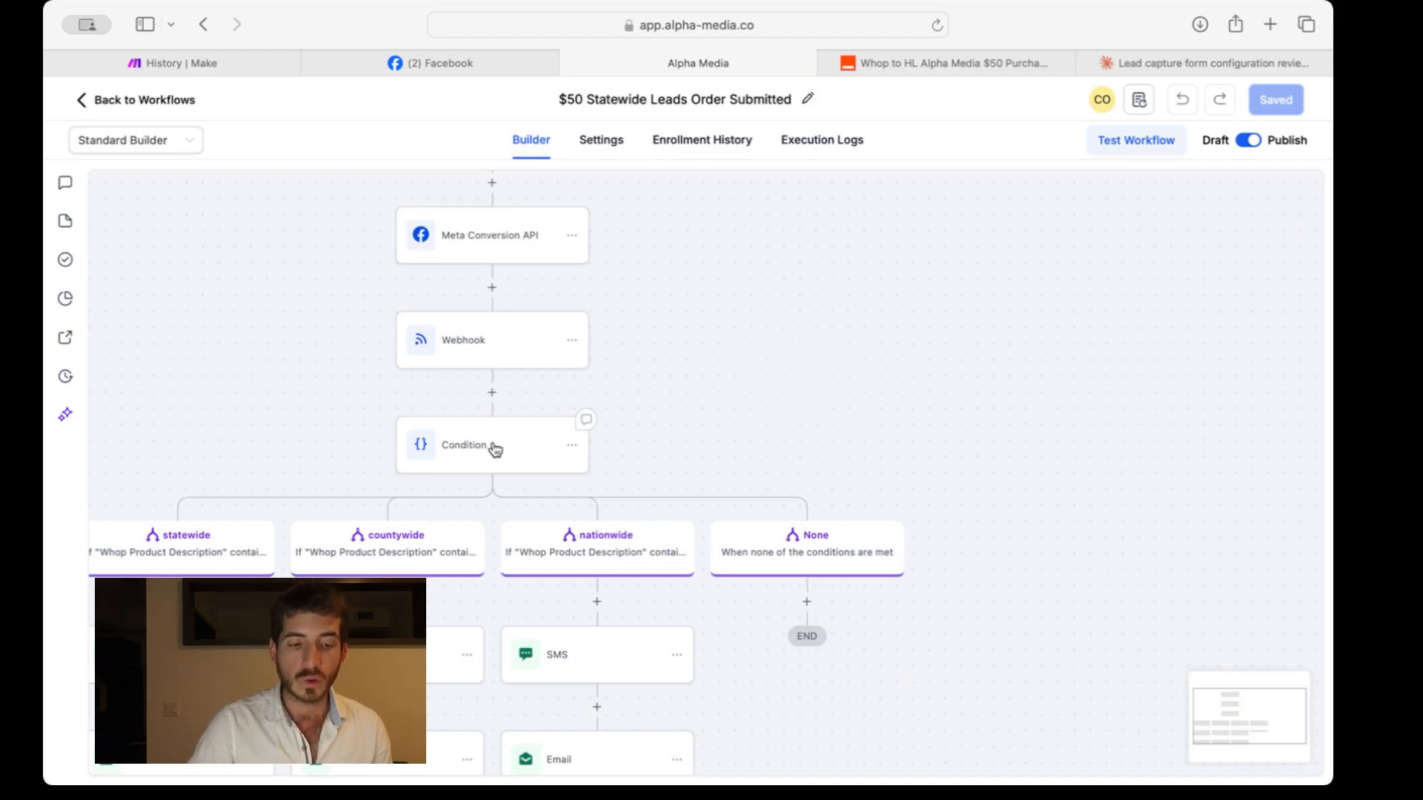
Step: Review the Condition action's statewide, countywide, nationwide and None branches, and close it without saving
left_click(495, 449)
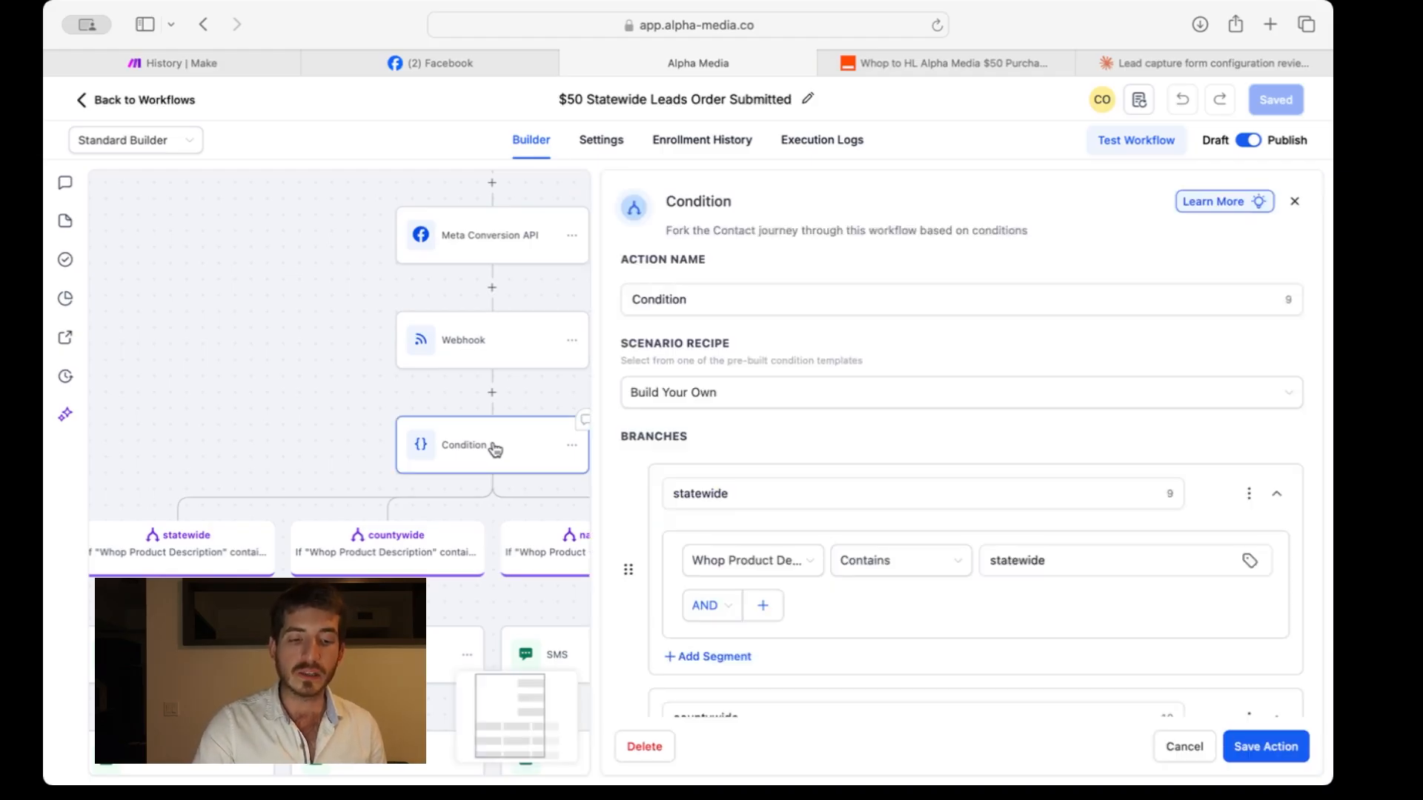
scroll(975, 550, "down", 4)
scroll(1048, 488, "down", 5)
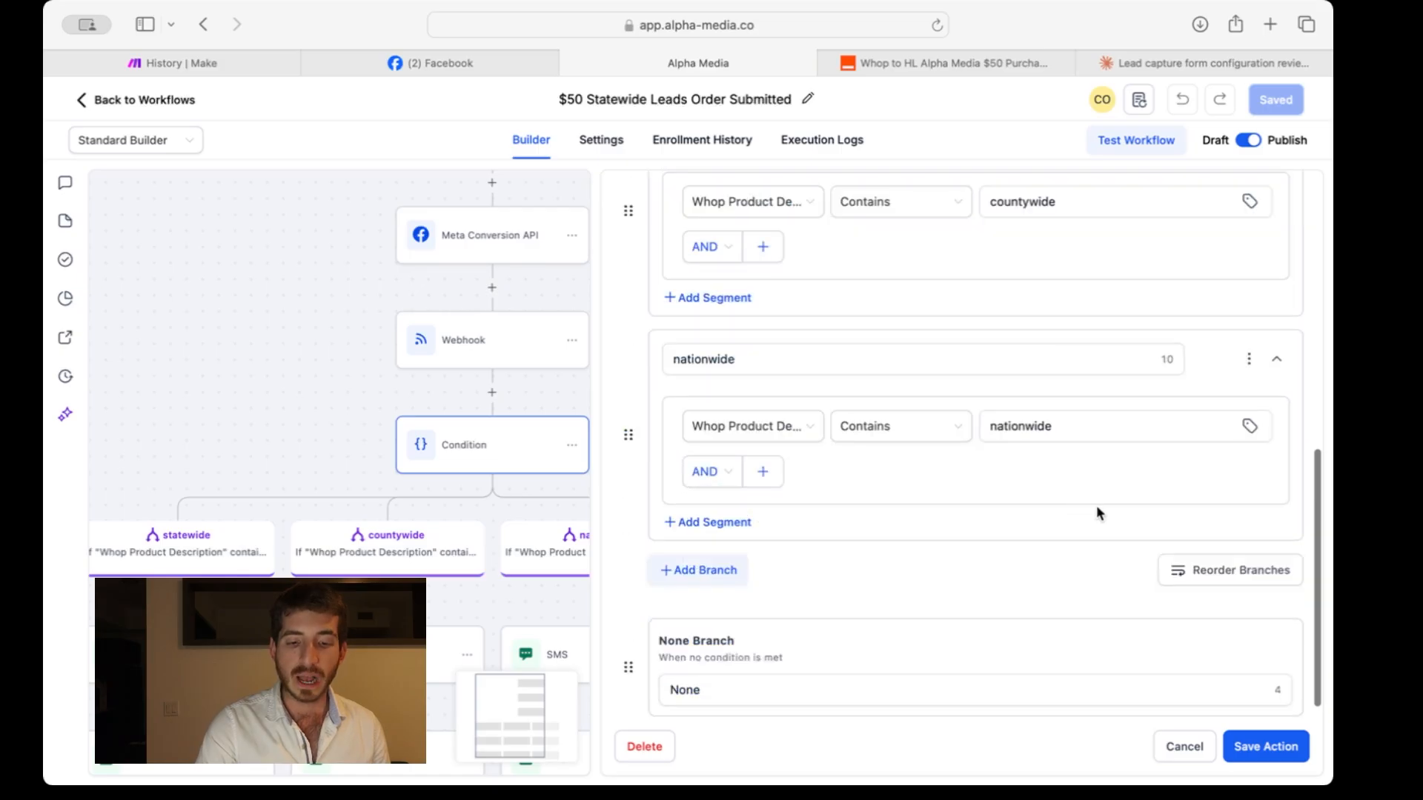
left_click(1183, 747)
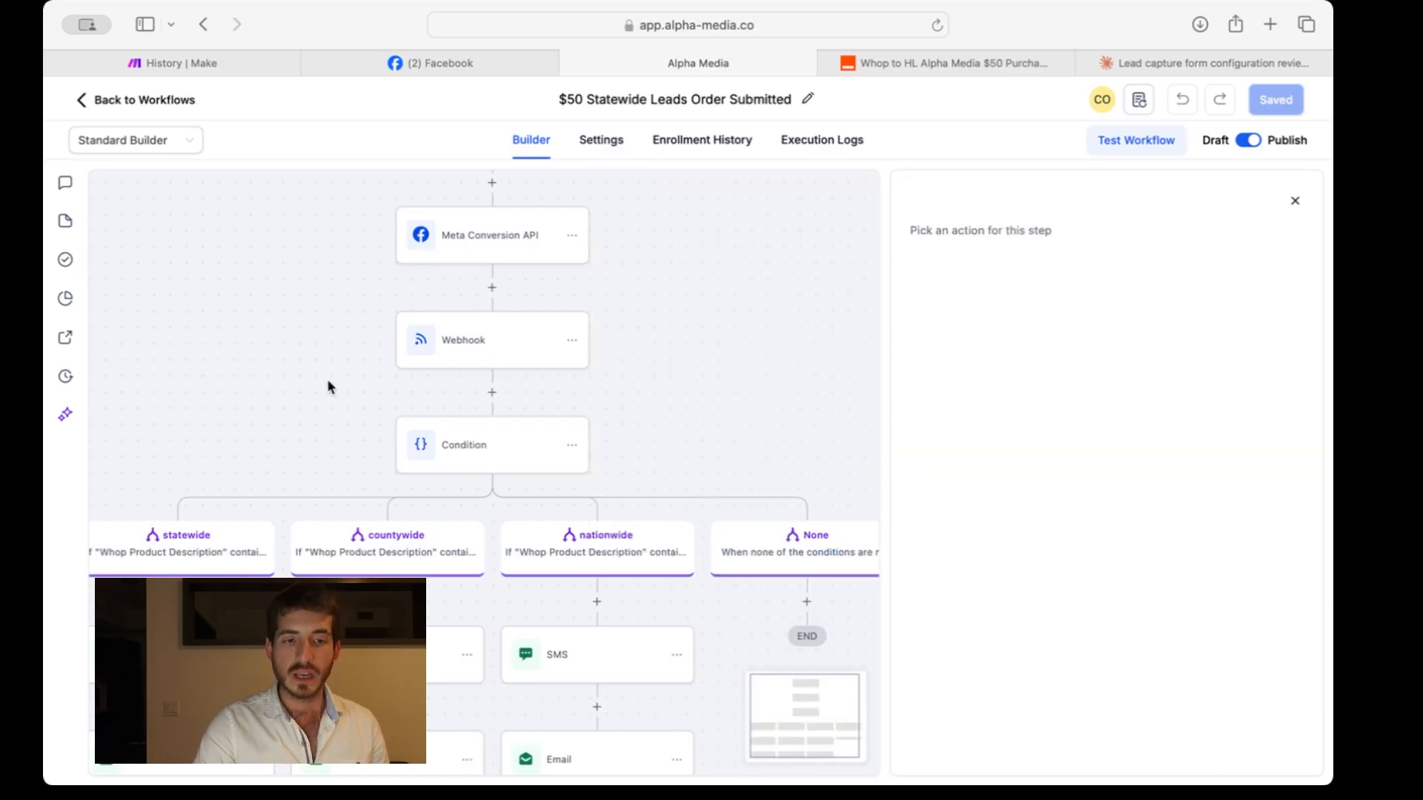
Step: Look over the SMS and Email actions under each Condition branch, and switch briefly to the Zap and back
left_click_drag(289, 396, 581, 254)
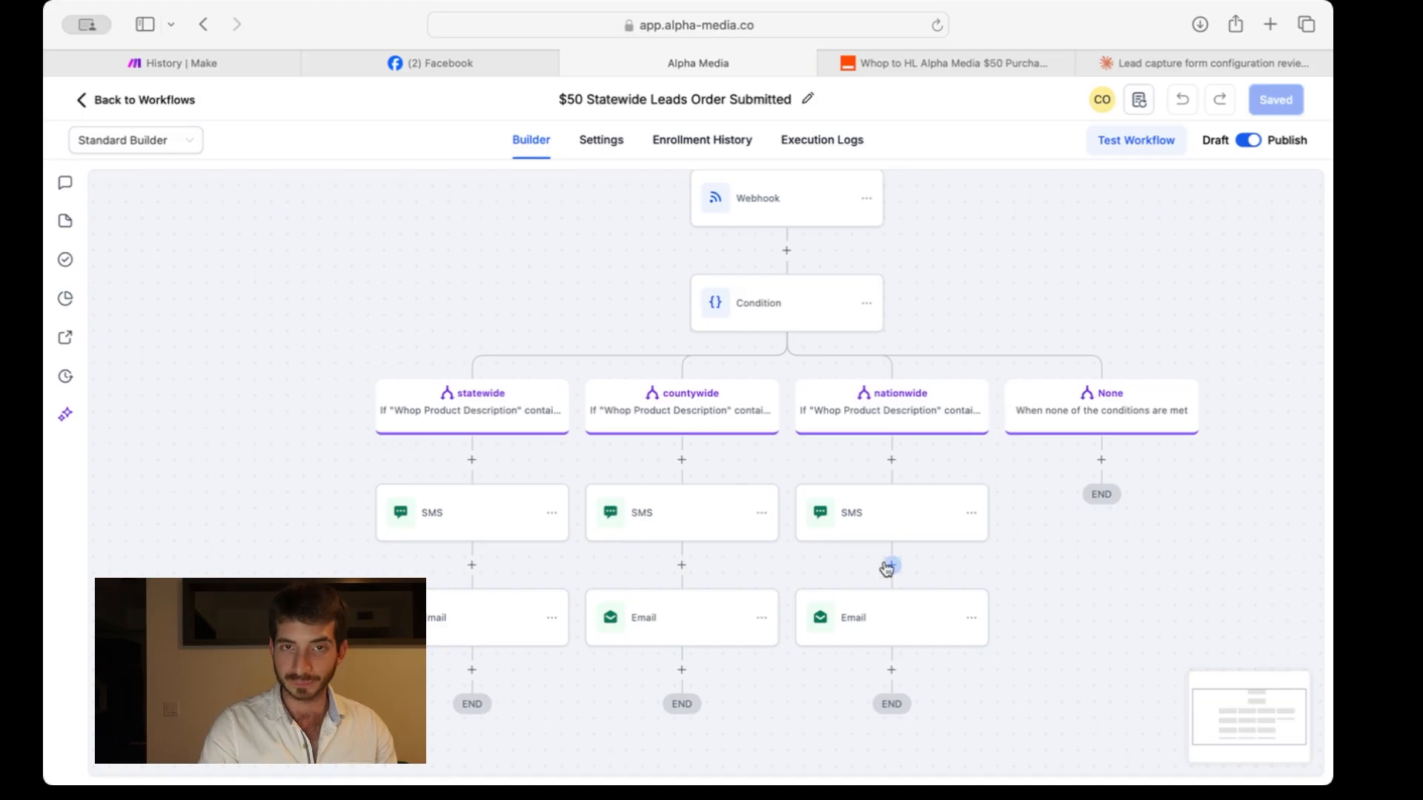
left_click_drag(1086, 566, 959, 568)
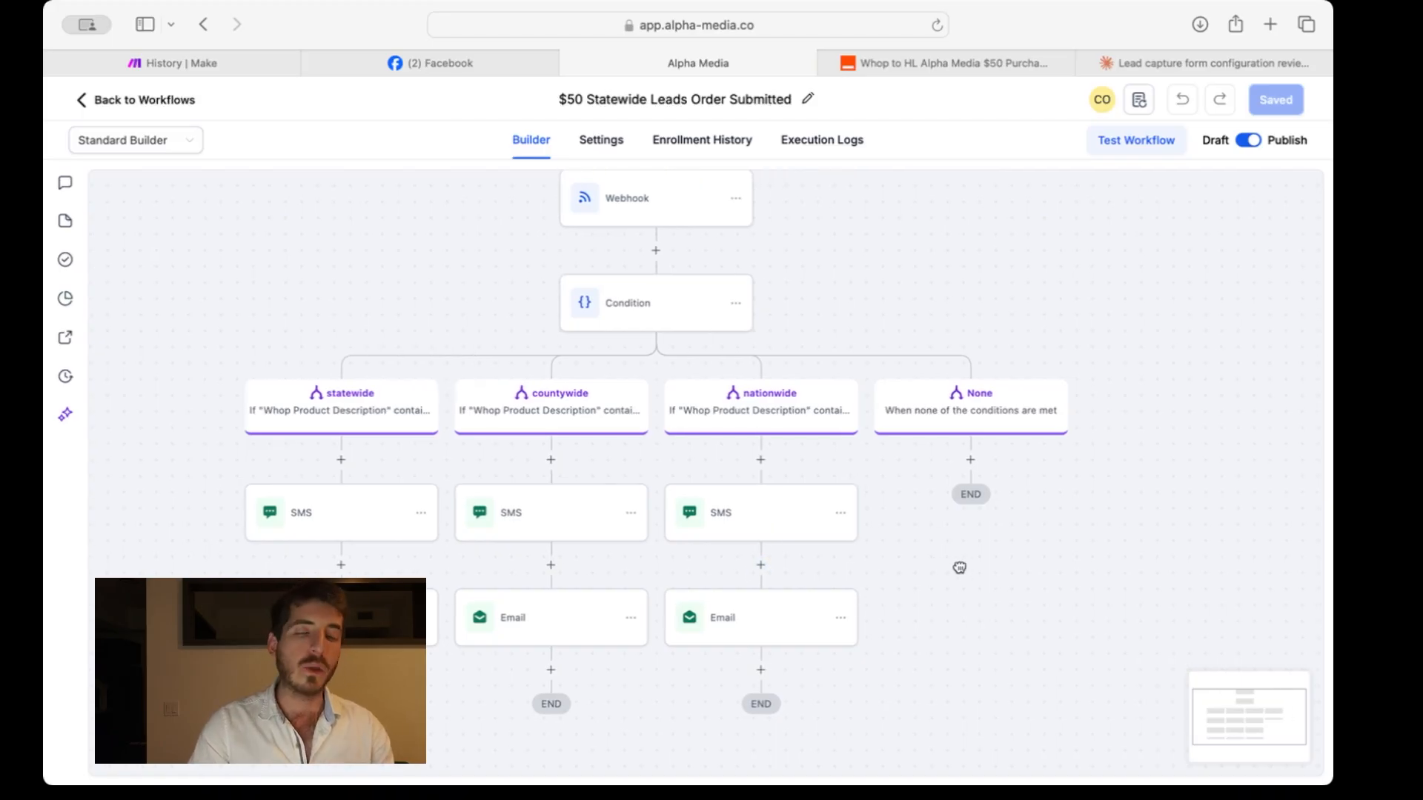
left_click_drag(380, 279, 526, 279)
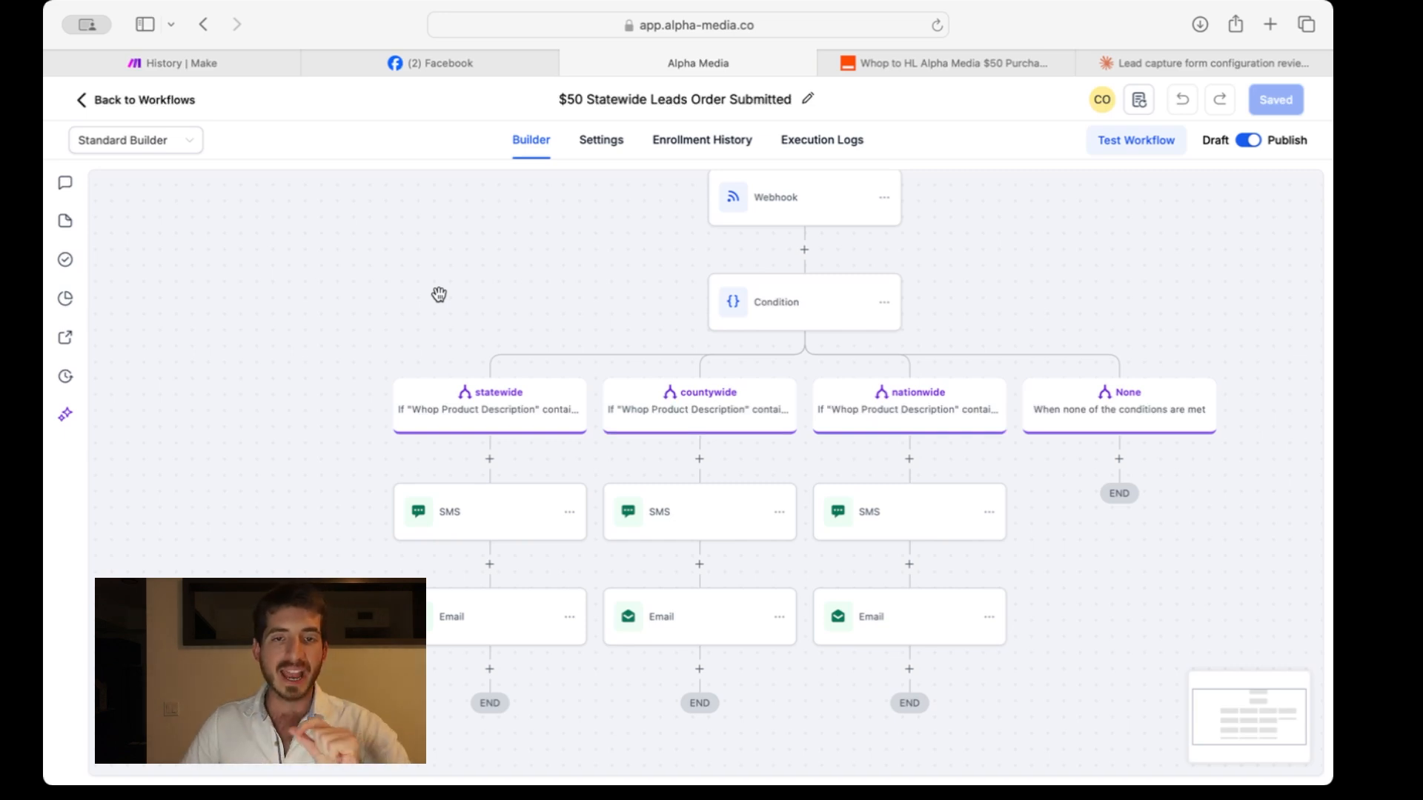
left_click(983, 64)
left_click(729, 62)
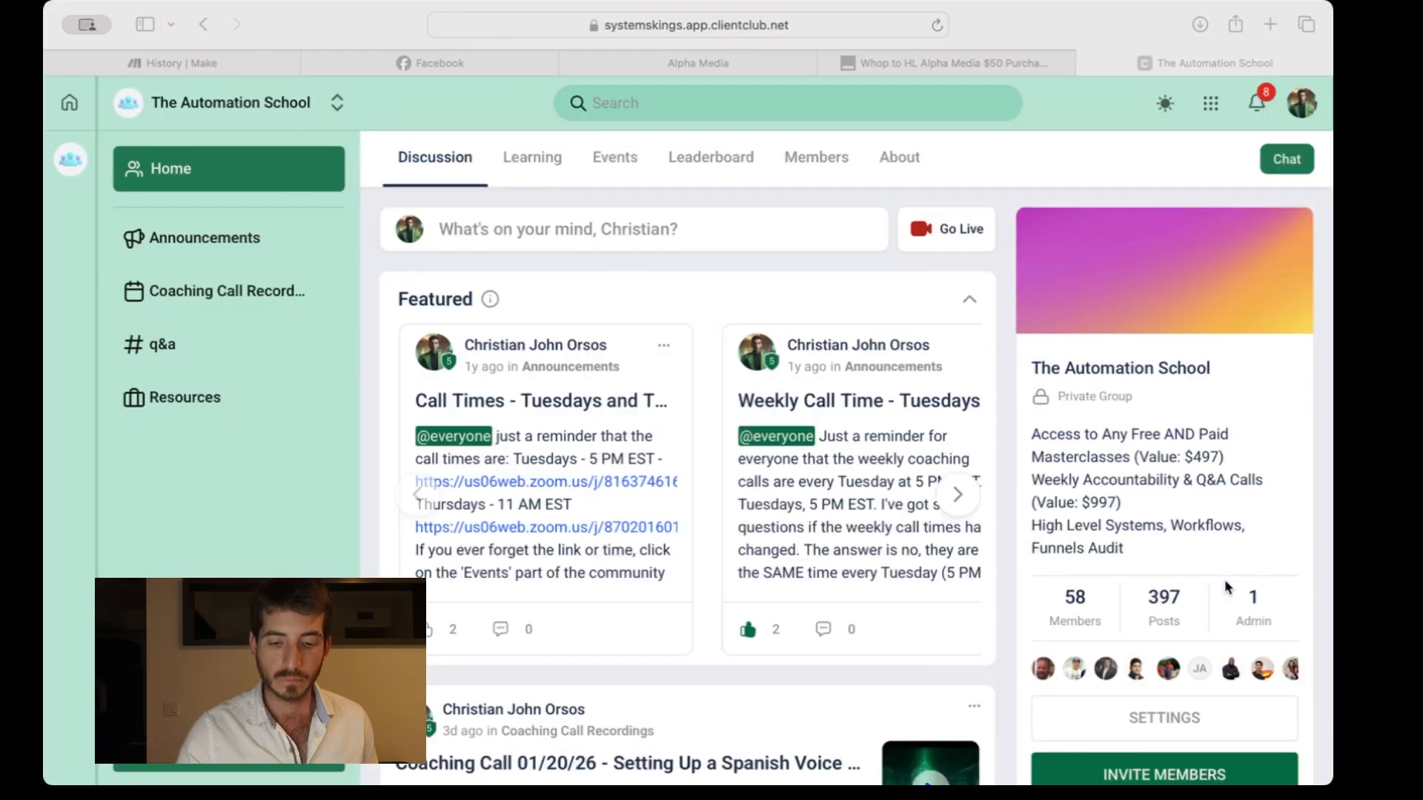
Step: Browse the coaching call posts in The Automation School's discussion feed down to the 01/09/26 call
left_click(1300, 430)
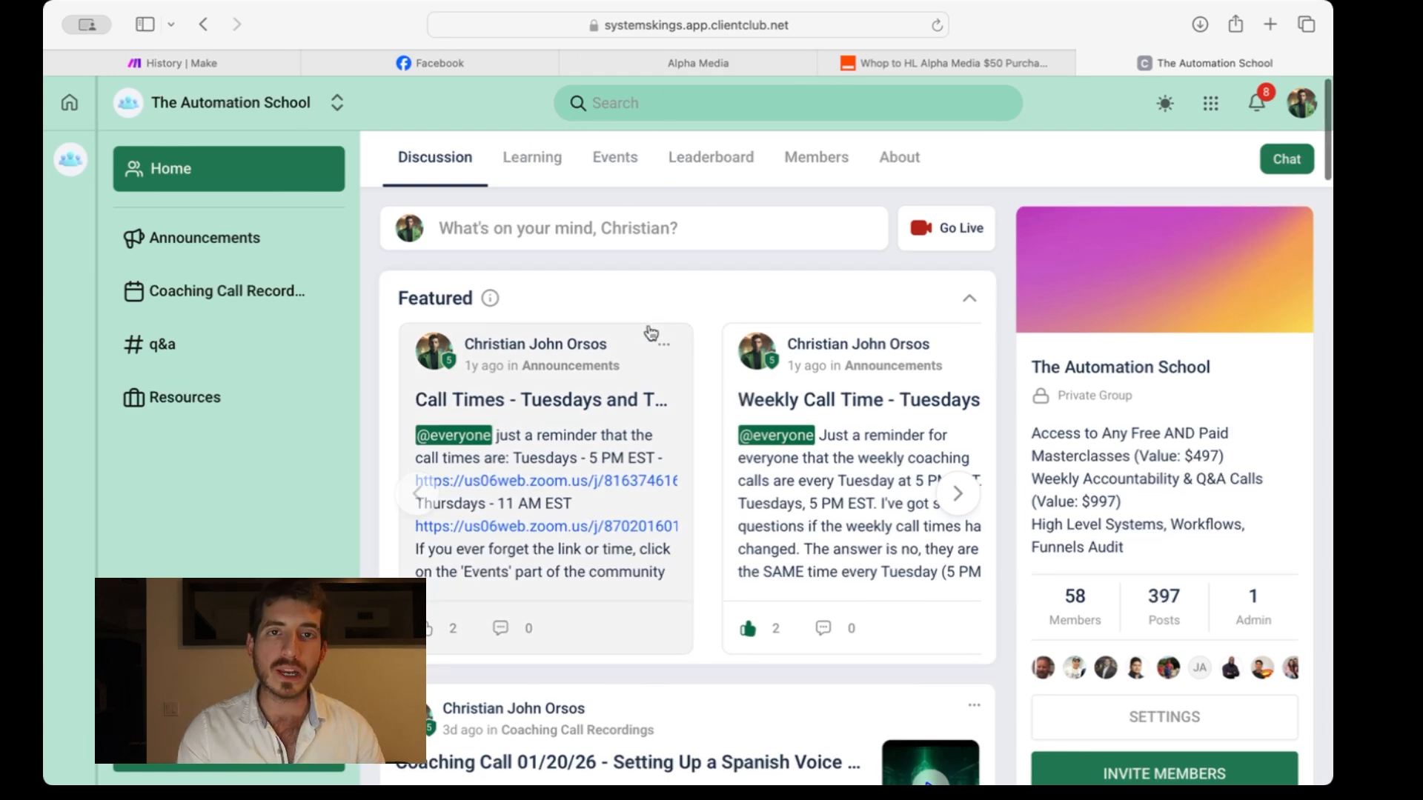
scroll(652, 326, "down", 5)
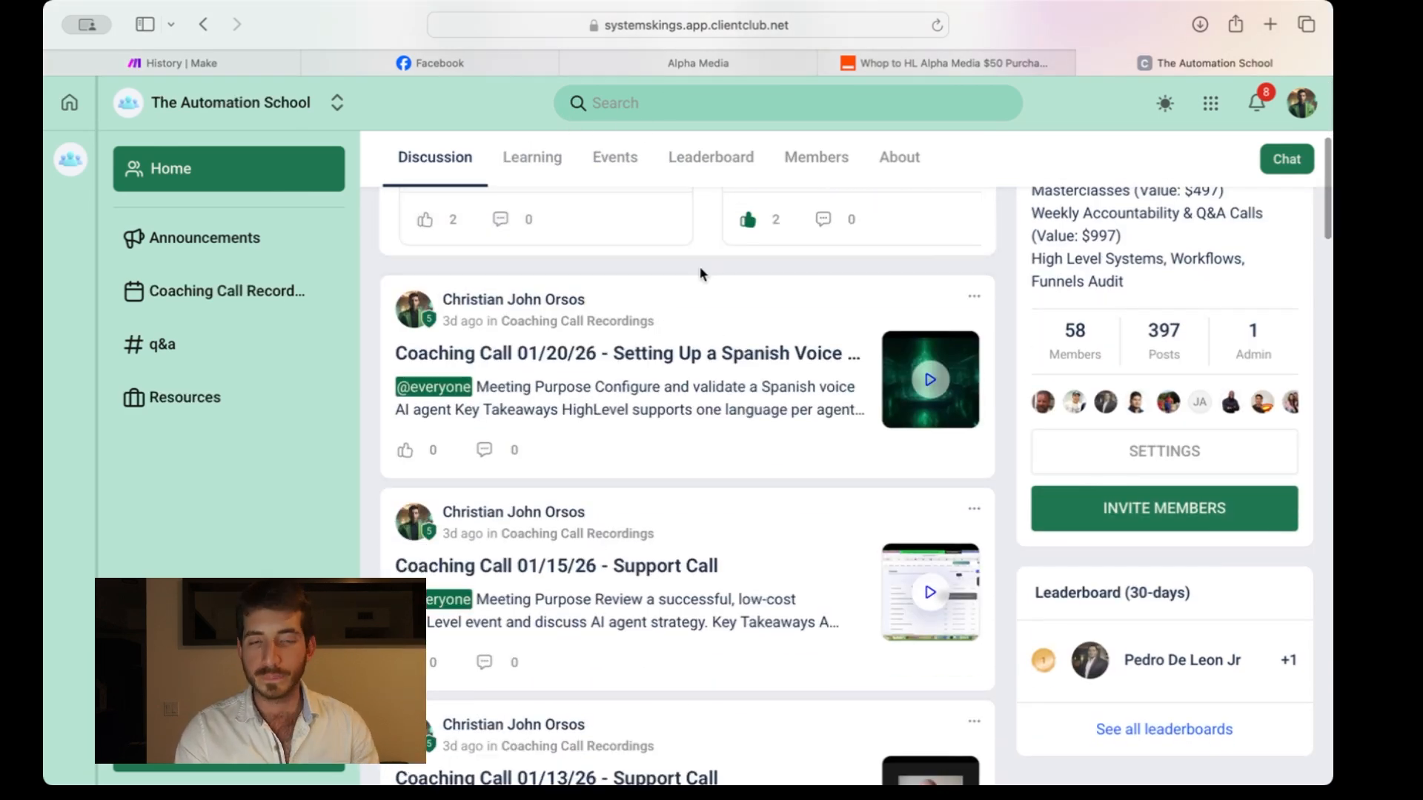
scroll(709, 309, "down", 2)
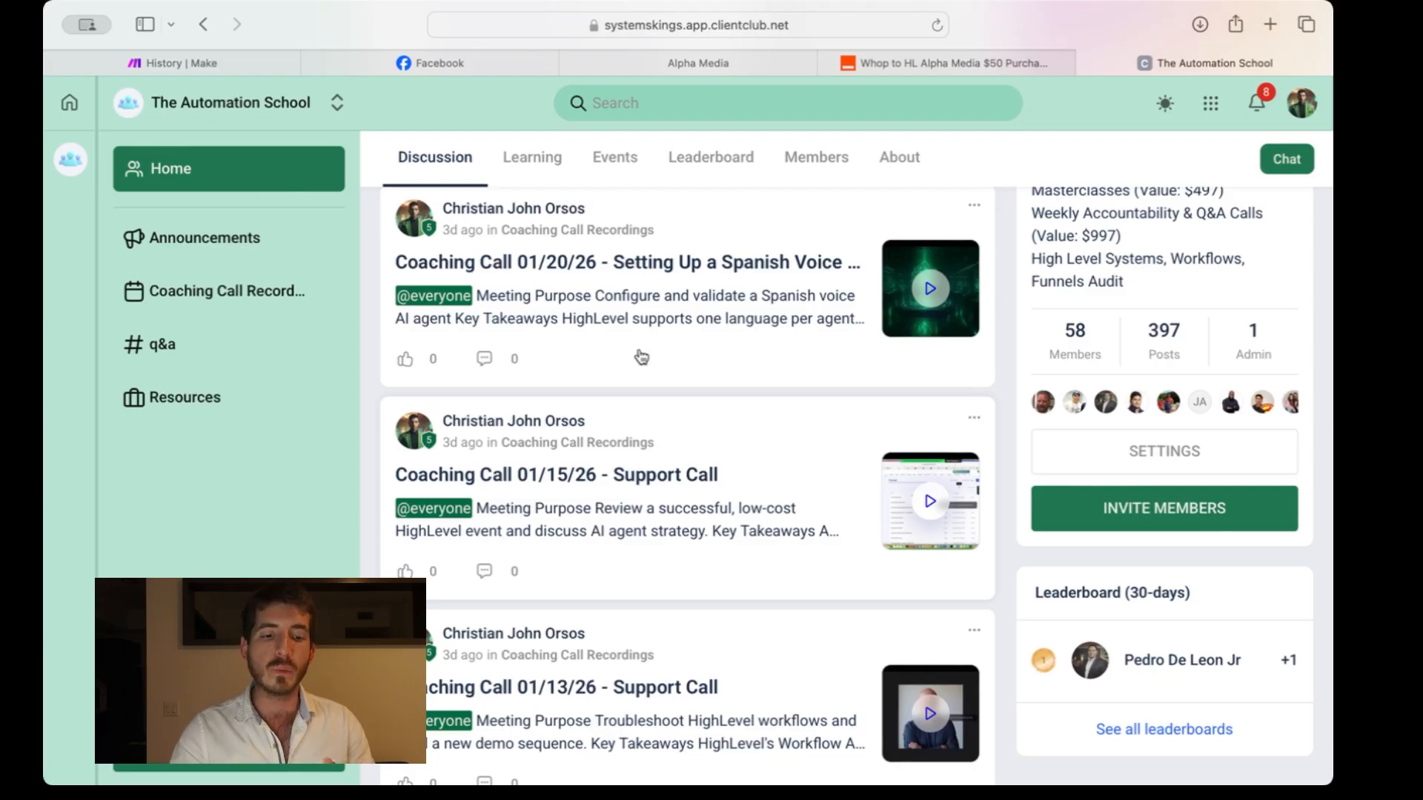
scroll(705, 300, "down", 5)
scroll(738, 442, "down", 2)
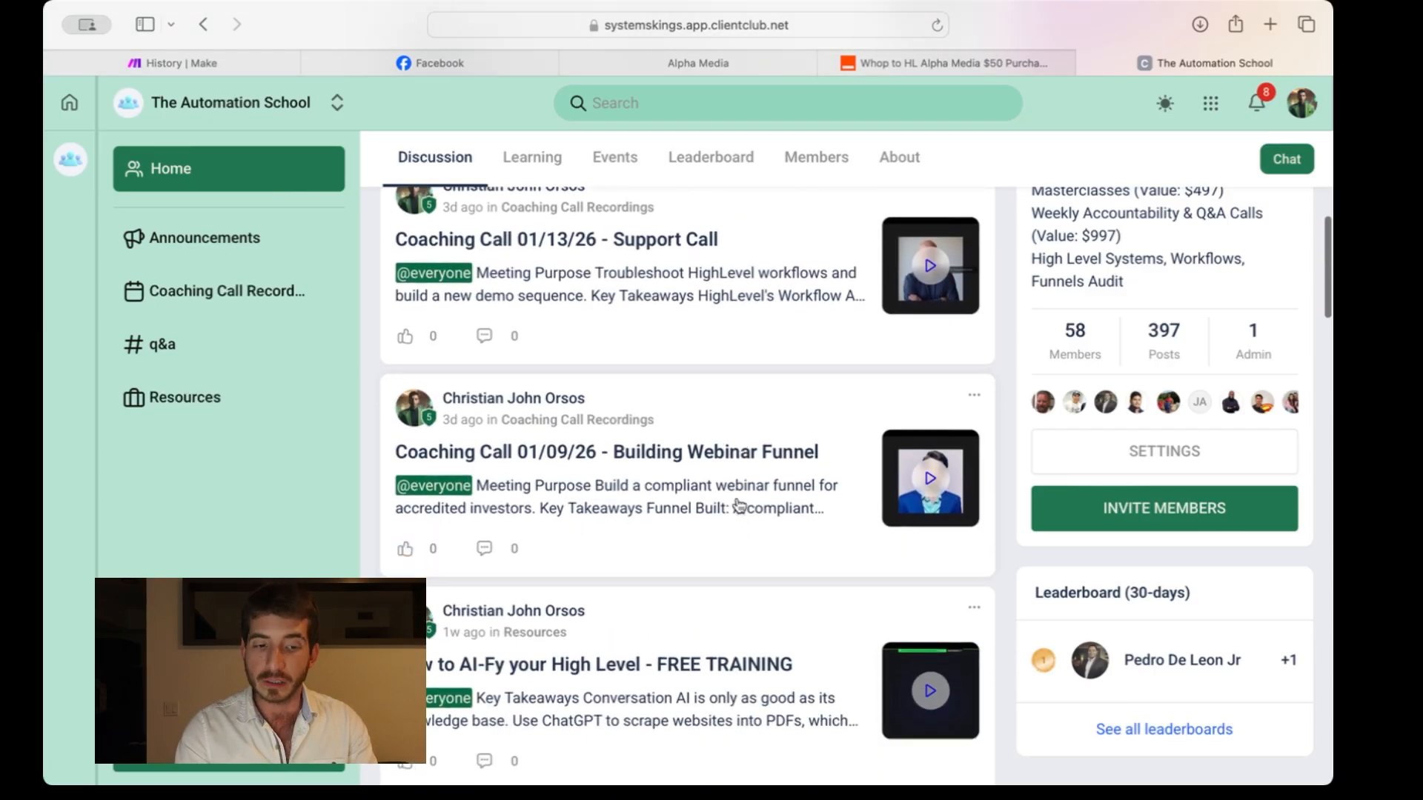
Step: Open the Coaching Call 01/09/26 - Building Webinar Funnel post, read it down to the recording, and close it
left_click(697, 505)
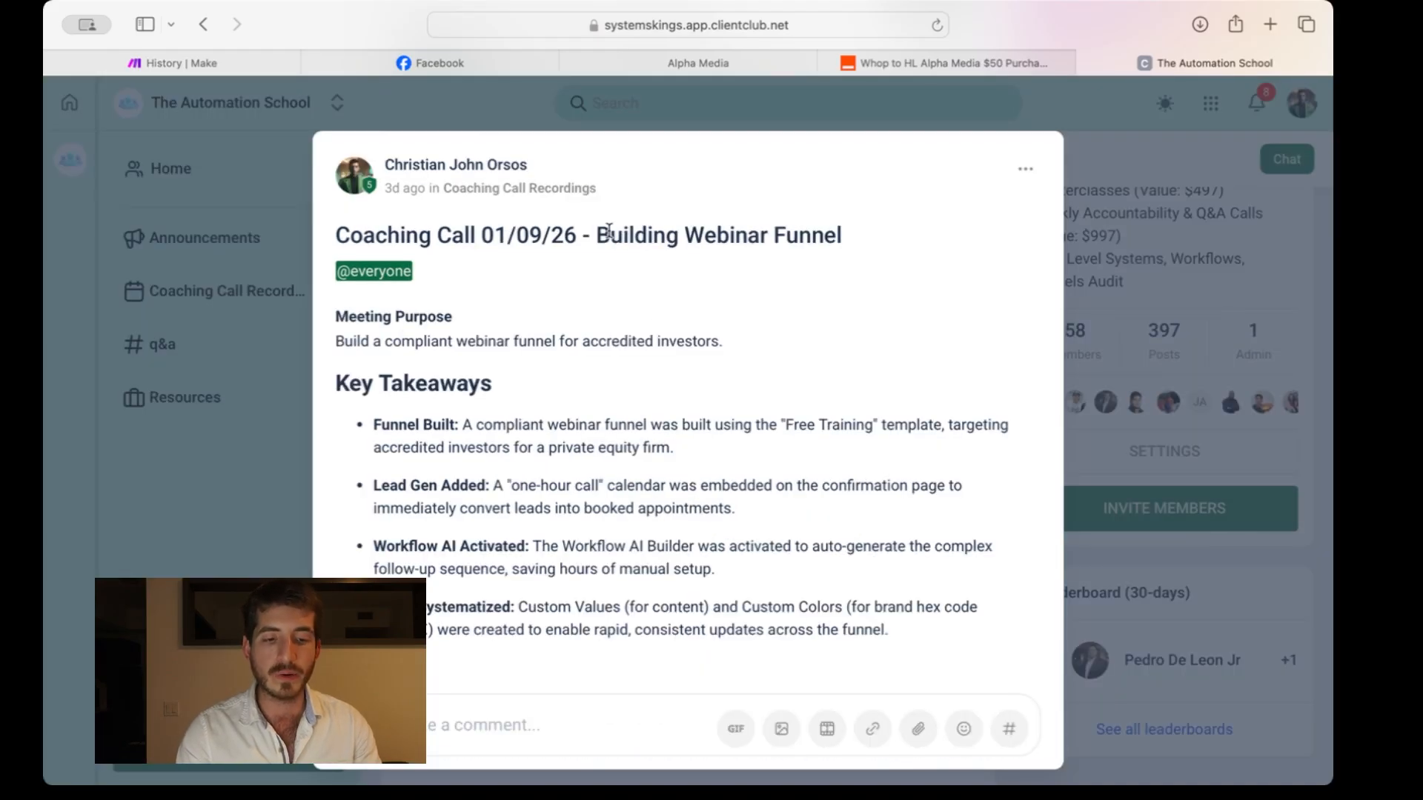
left_click_drag(597, 234, 824, 235)
left_click(821, 233)
scroll(817, 394, "down", 10)
scroll(816, 393, "down", 5)
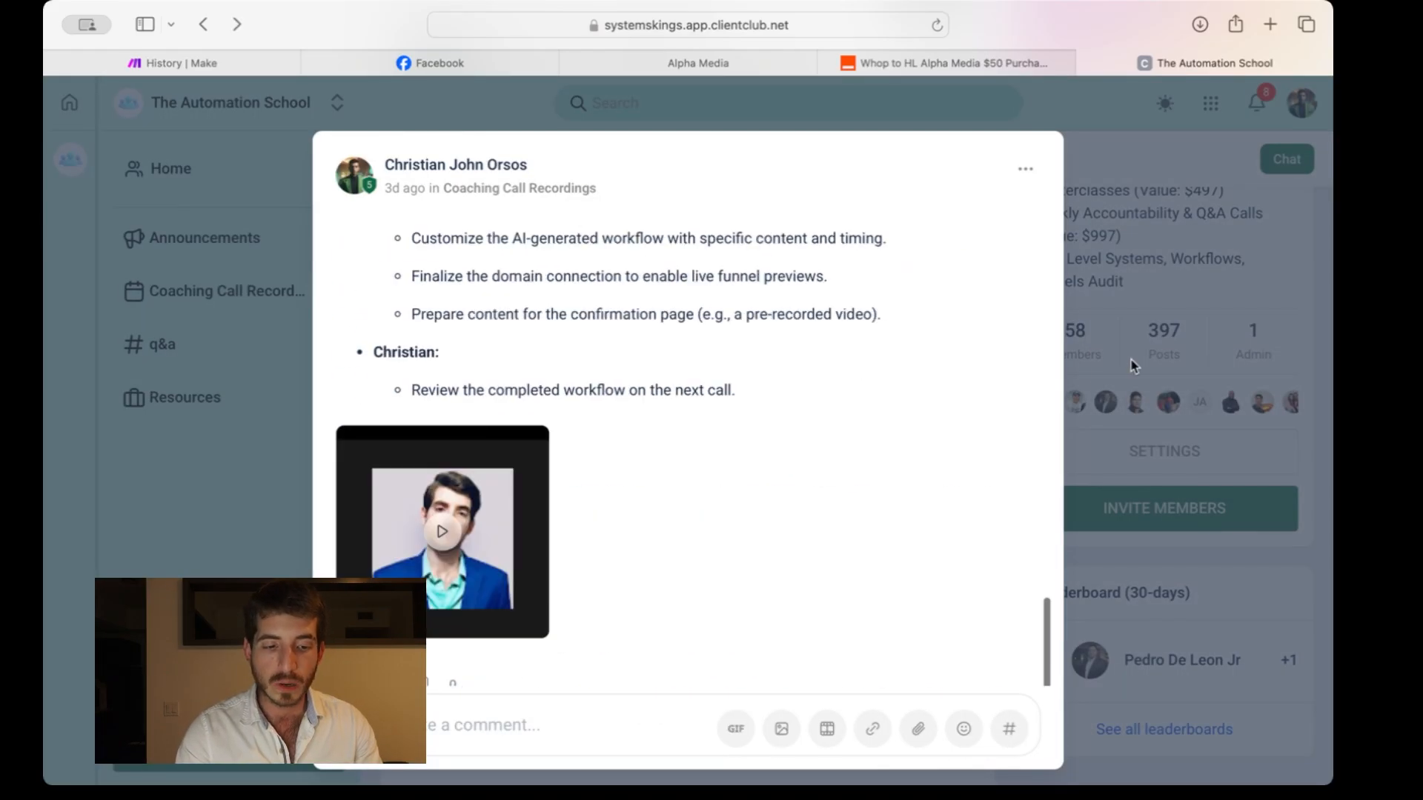
key("Escape")
Step: View the Coaching Call 01/20/26 post on the Spanish Voice AI Agent, close it, and browse the older coaching calls
scroll(699, 415, "up", 5)
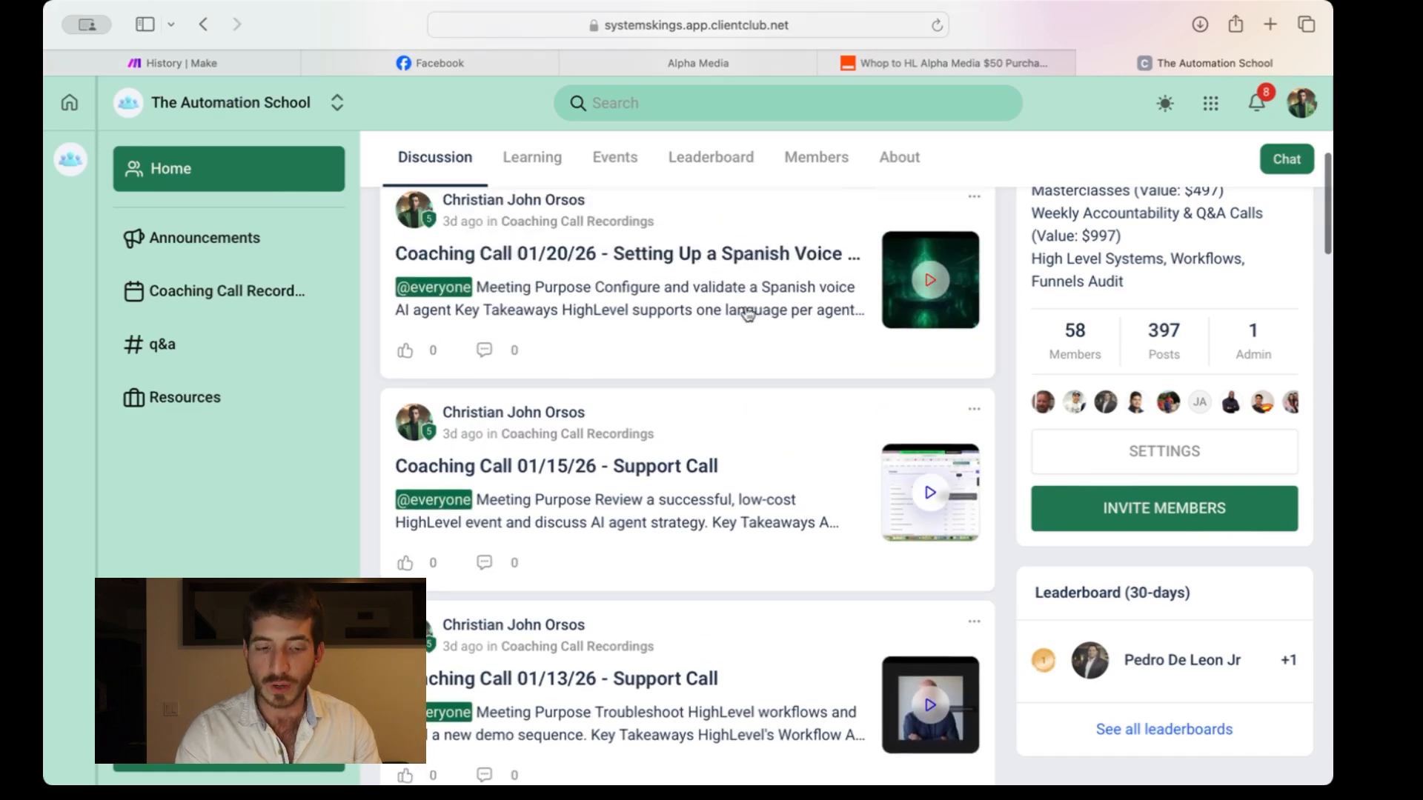
left_click(747, 314)
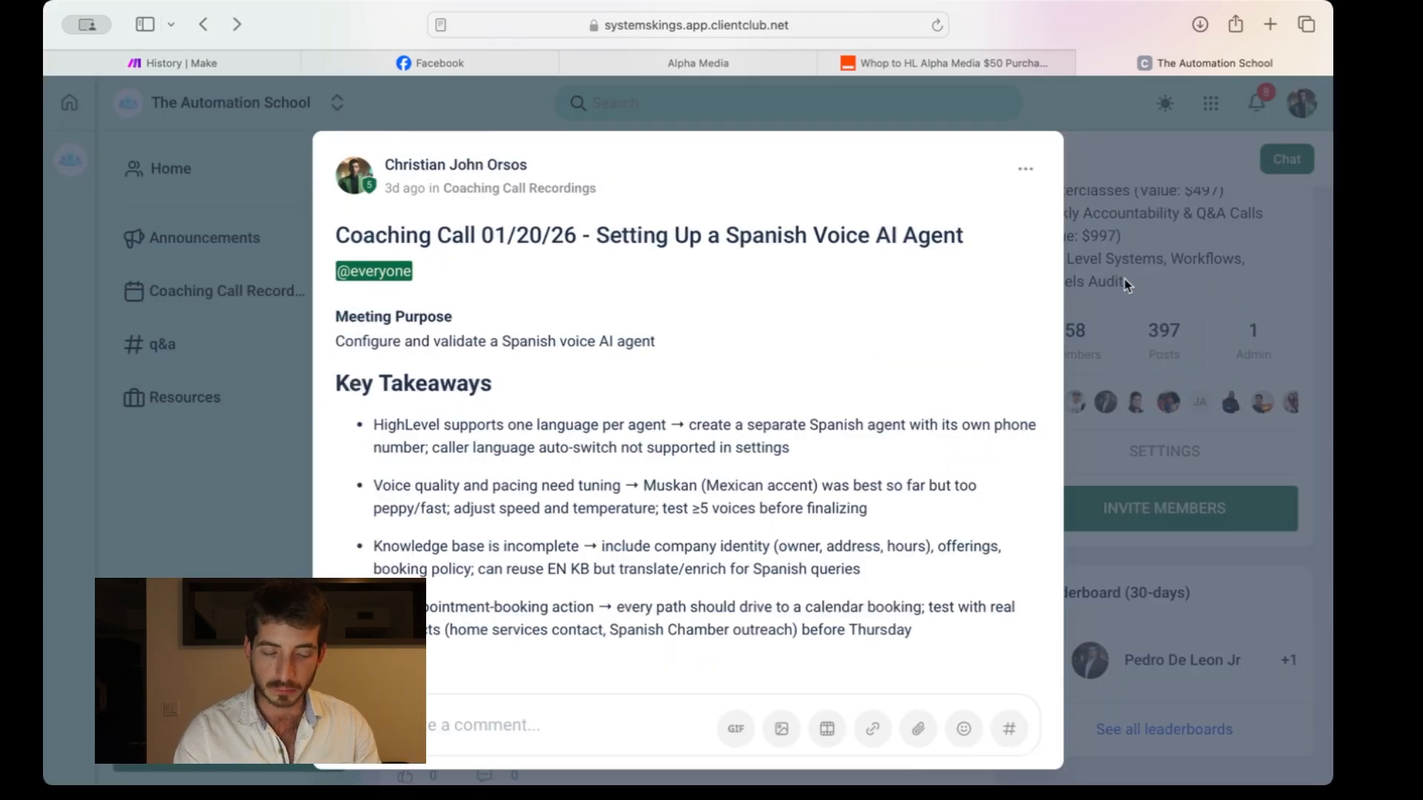
key("Escape")
scroll(634, 434, "down", 5)
scroll(635, 428, "down", 10)
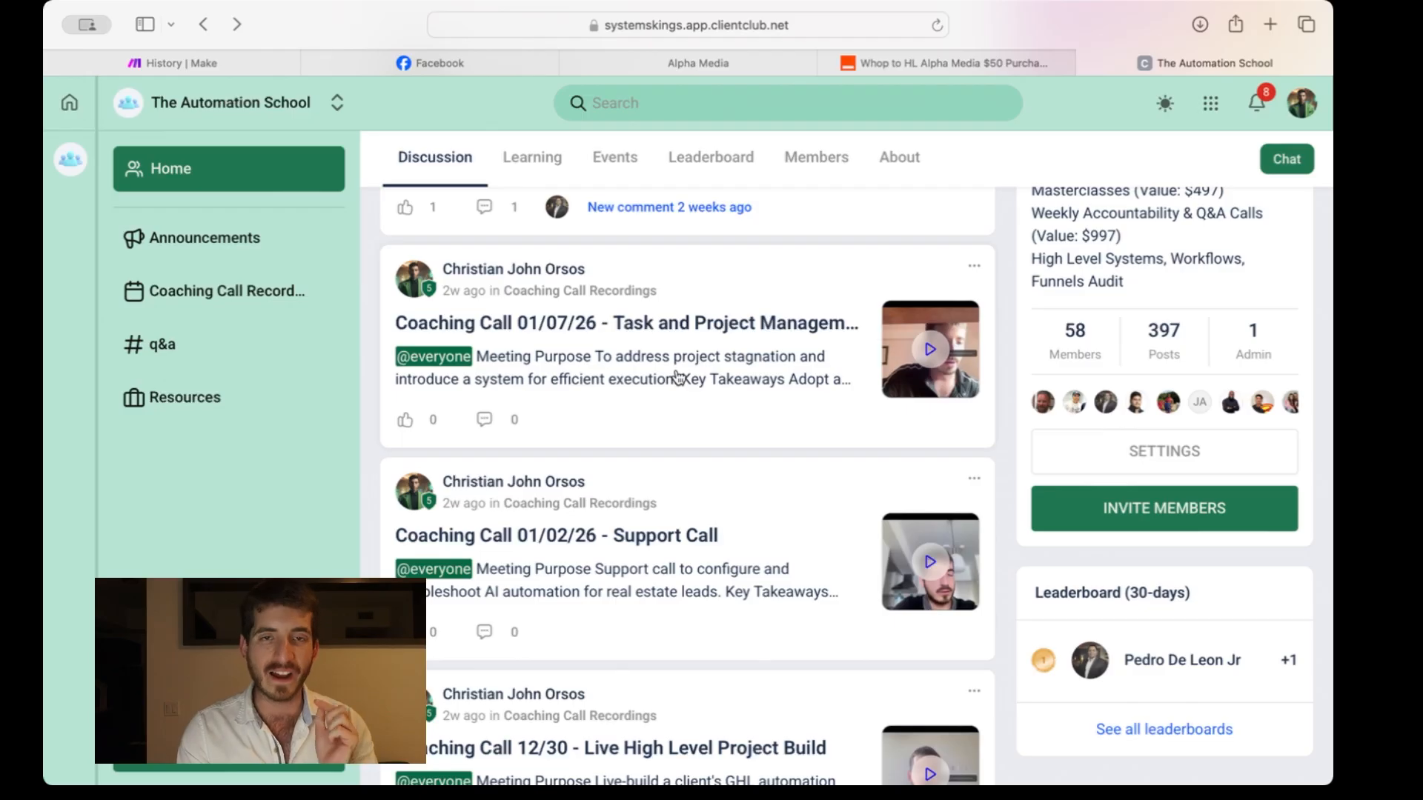
Step: Open the community's Learning area and look through the available courses from A to Z Onboarding Snapshot to Onboarding A to Z
left_click(552, 161)
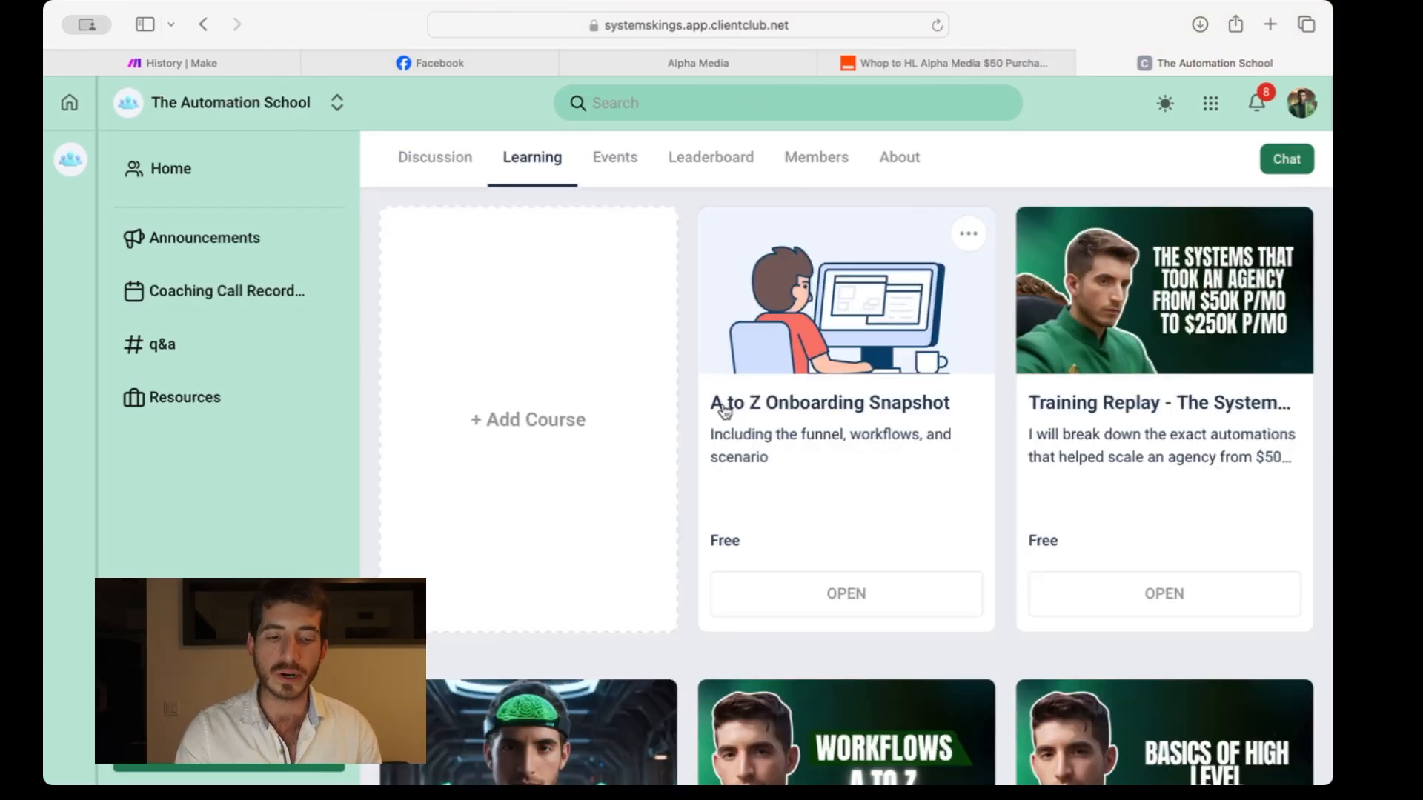
scroll(687, 377, "down", 4)
scroll(687, 372, "up", 4)
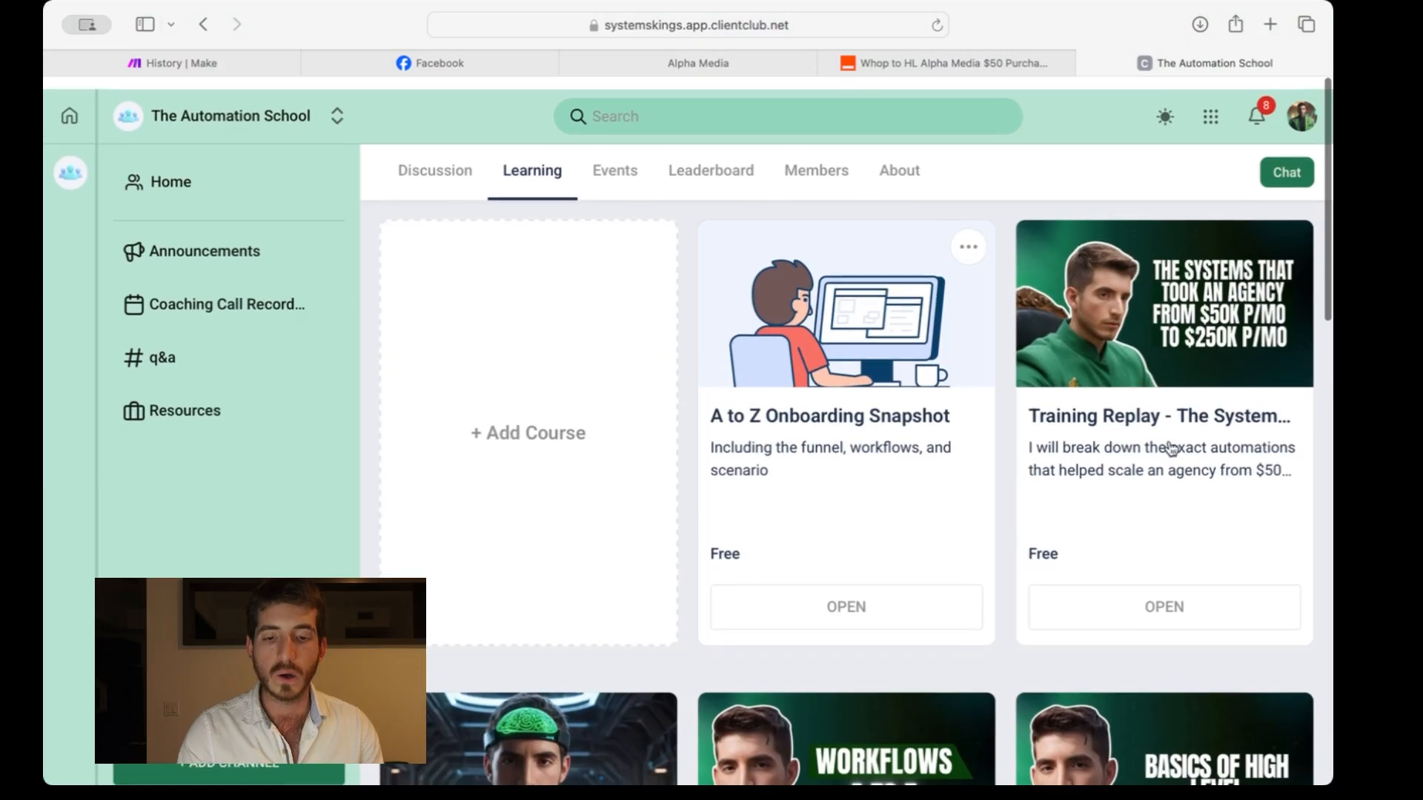
scroll(1111, 474, "down", 6)
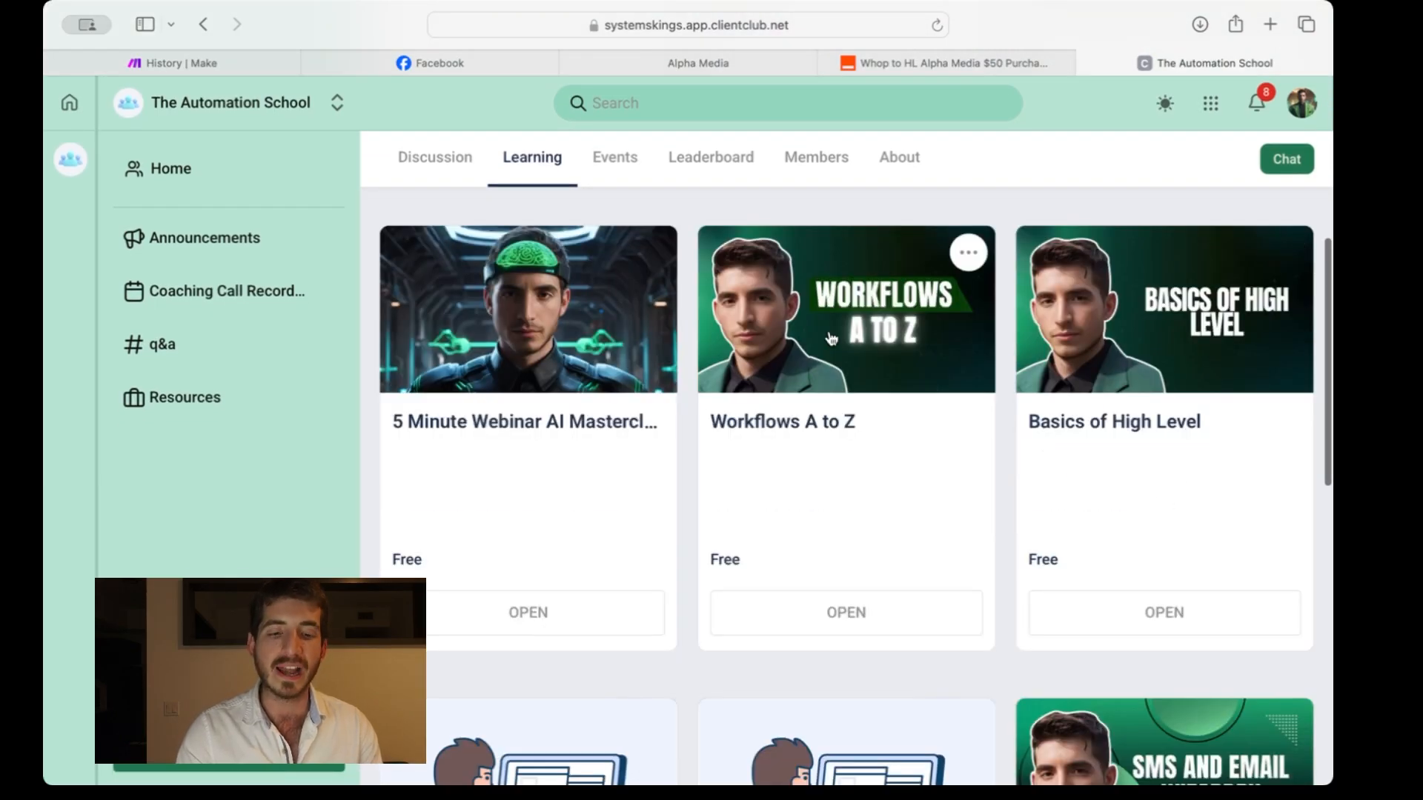
scroll(831, 424, "down", 1)
scroll(528, 417, "up", 2)
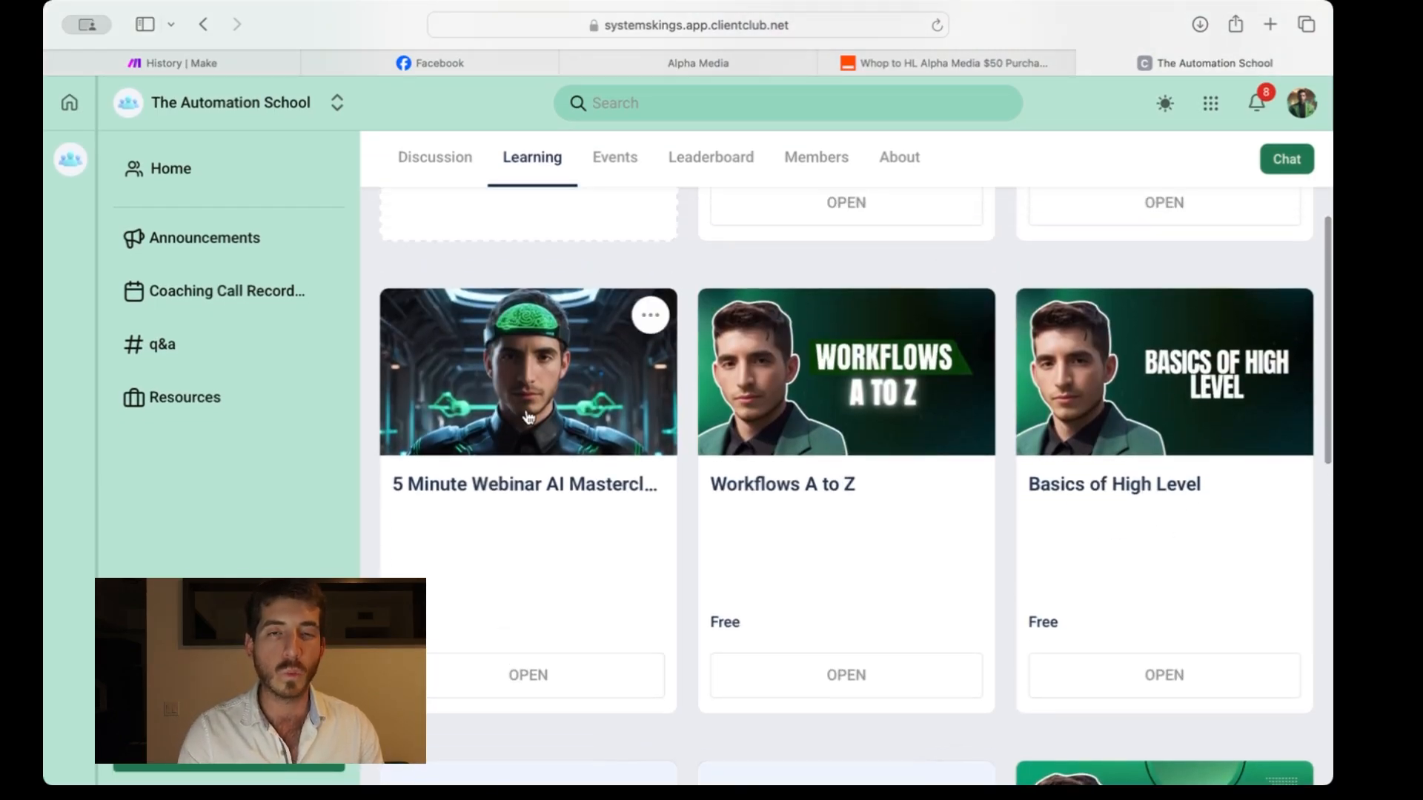
scroll(537, 433, "down", 8)
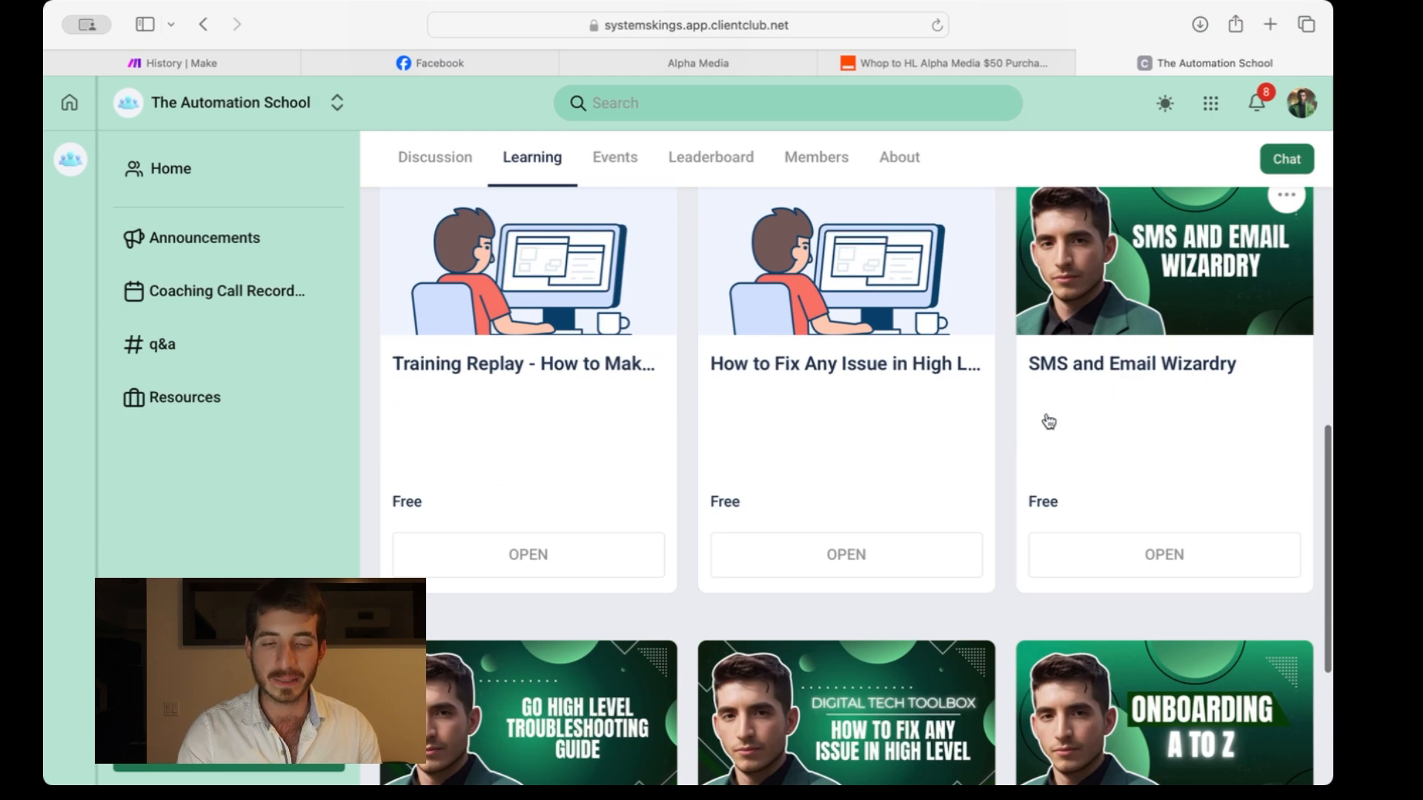
scroll(899, 327, "down", 2)
scroll(667, 318, "up", 2)
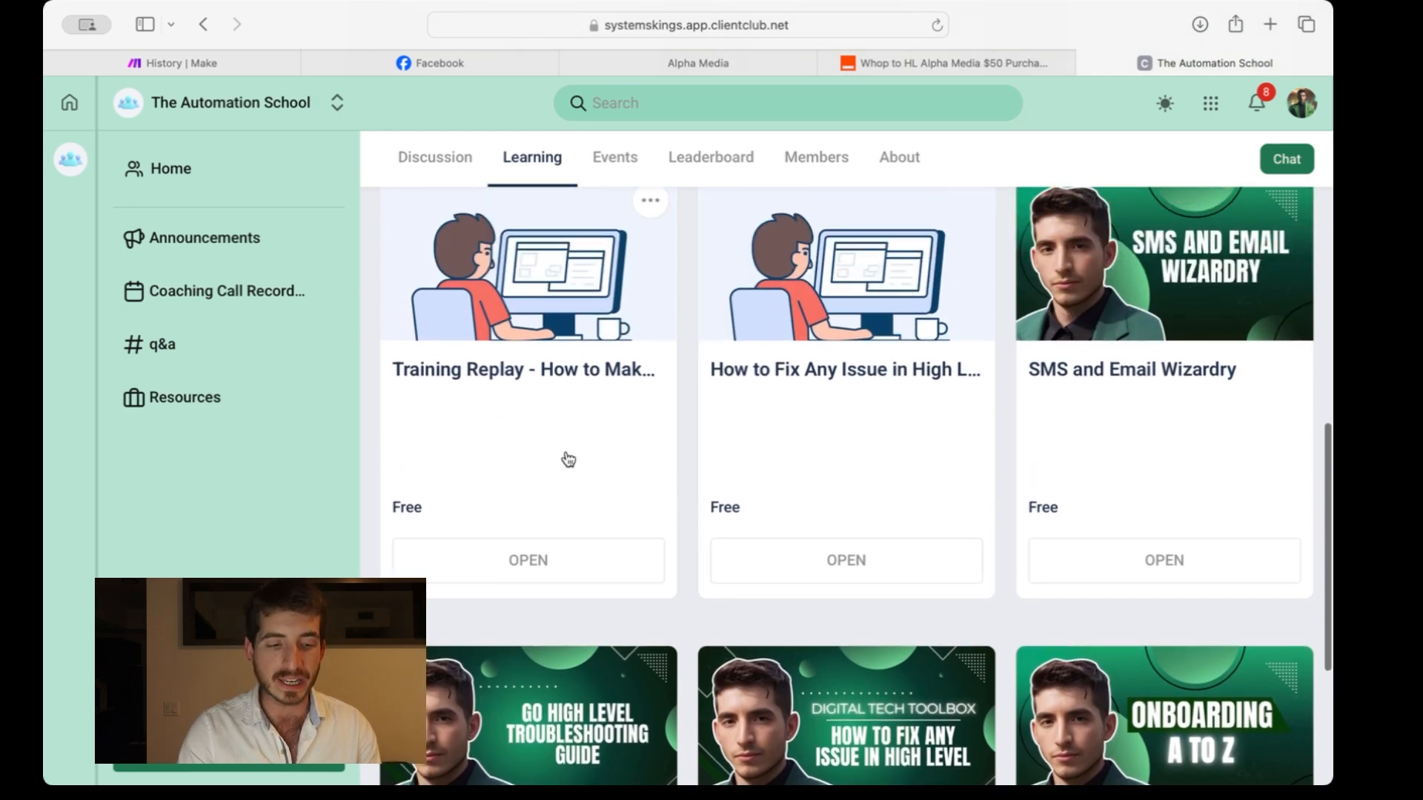
scroll(567, 460, "down", 4)
scroll(586, 453, "up", 5)
scroll(586, 452, "down", 5)
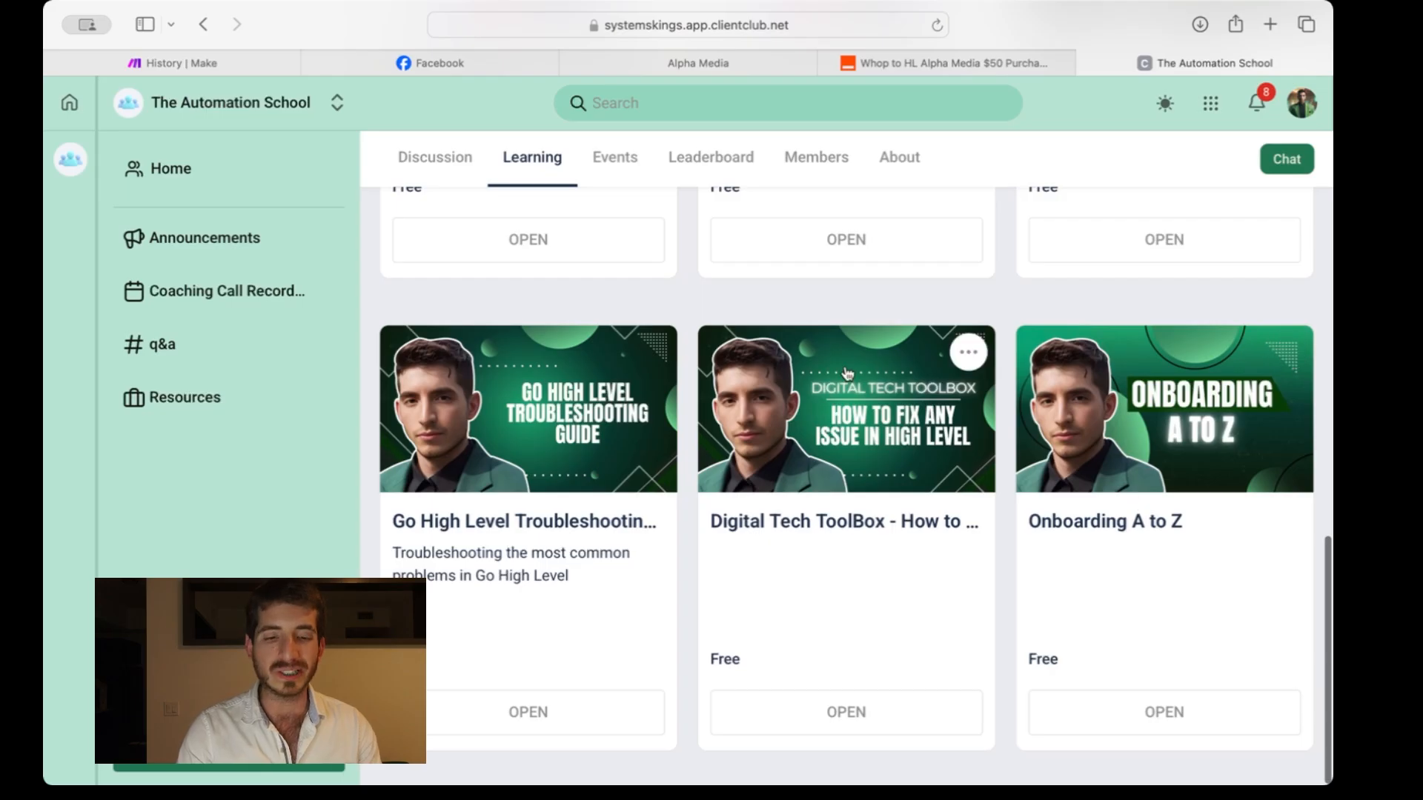
scroll(848, 372, "up", 5)
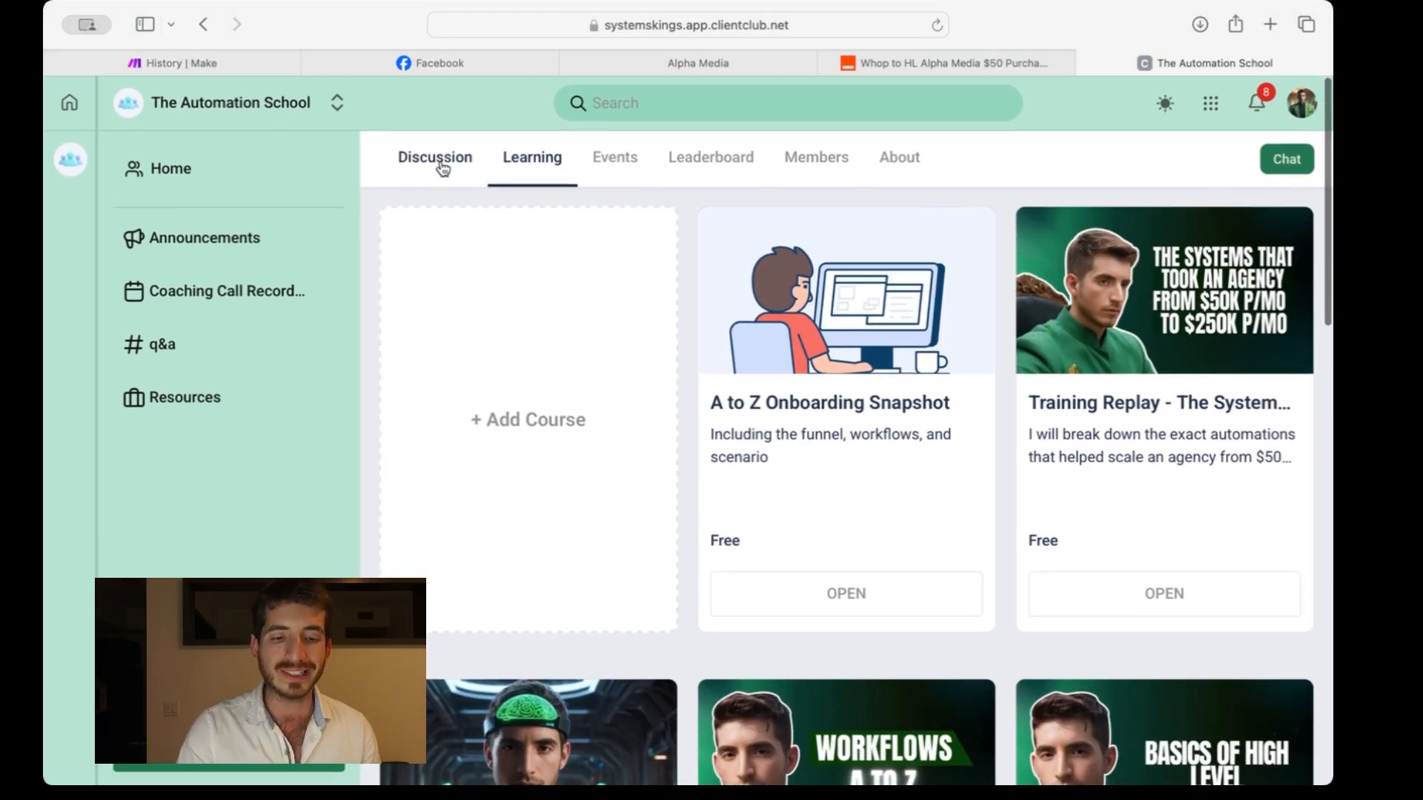
Step: Return to the community's discussions, open the q&a channel and look through the members' questions
left_click(442, 164)
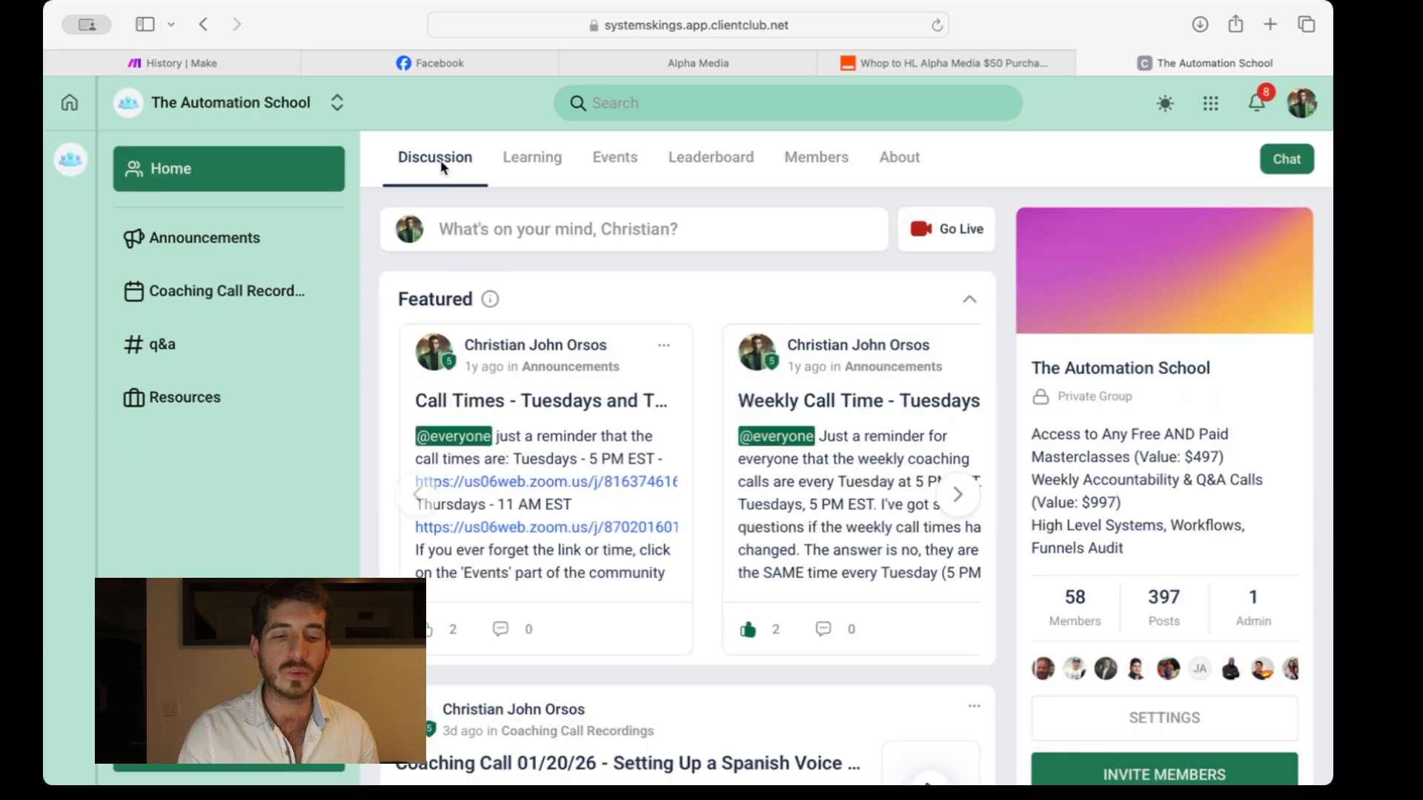
left_click(240, 352)
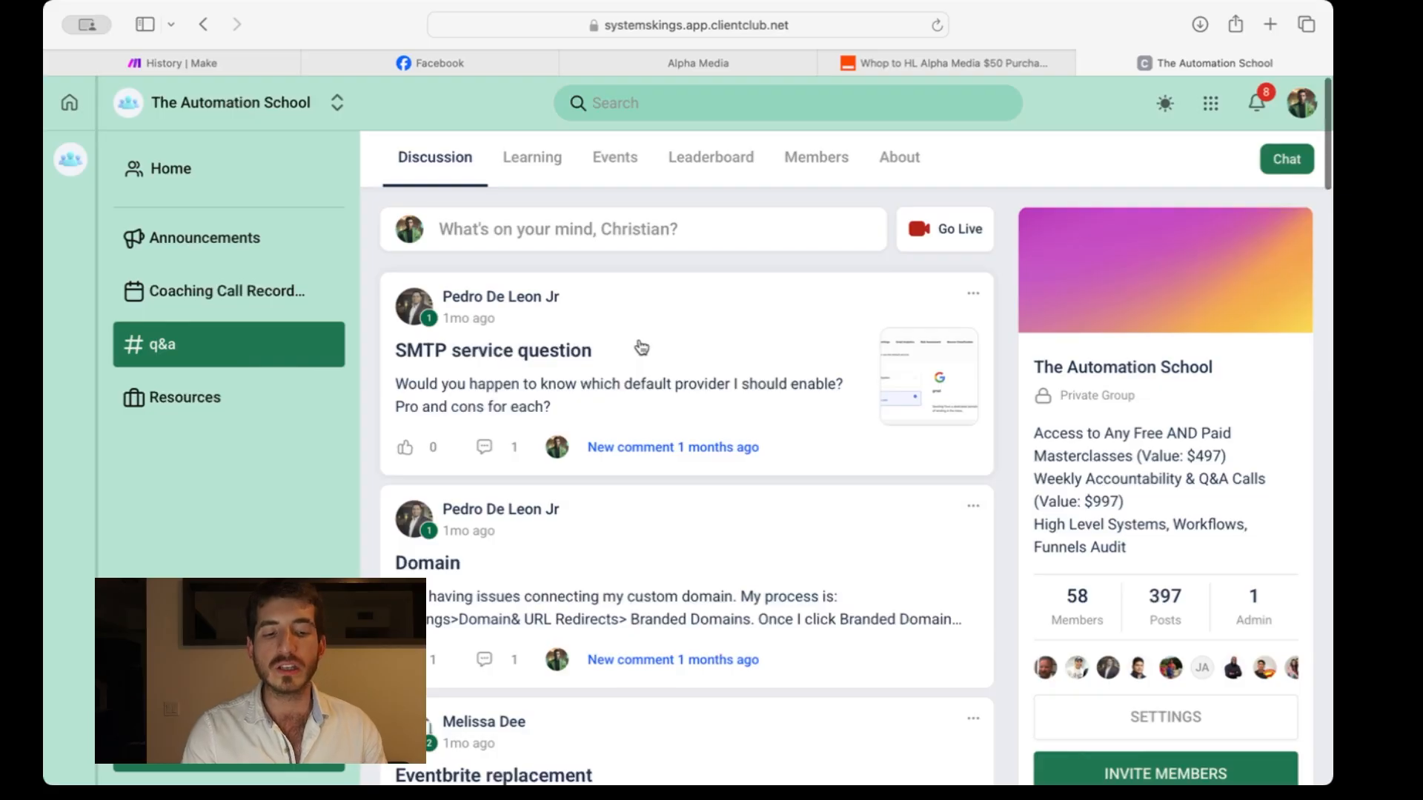
scroll(641, 348, "down", 10)
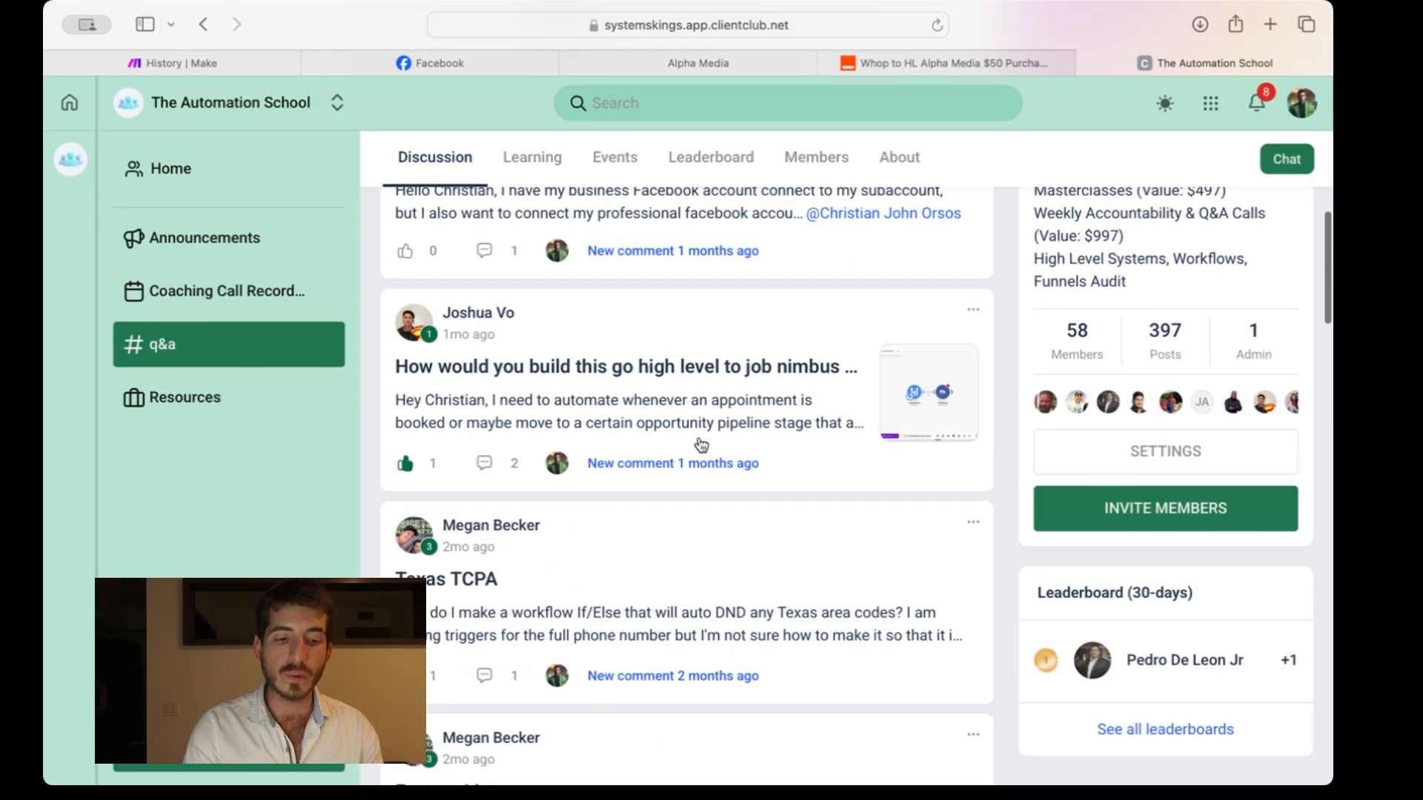
scroll(701, 445, "down", 10)
scroll(763, 396, "down", 4)
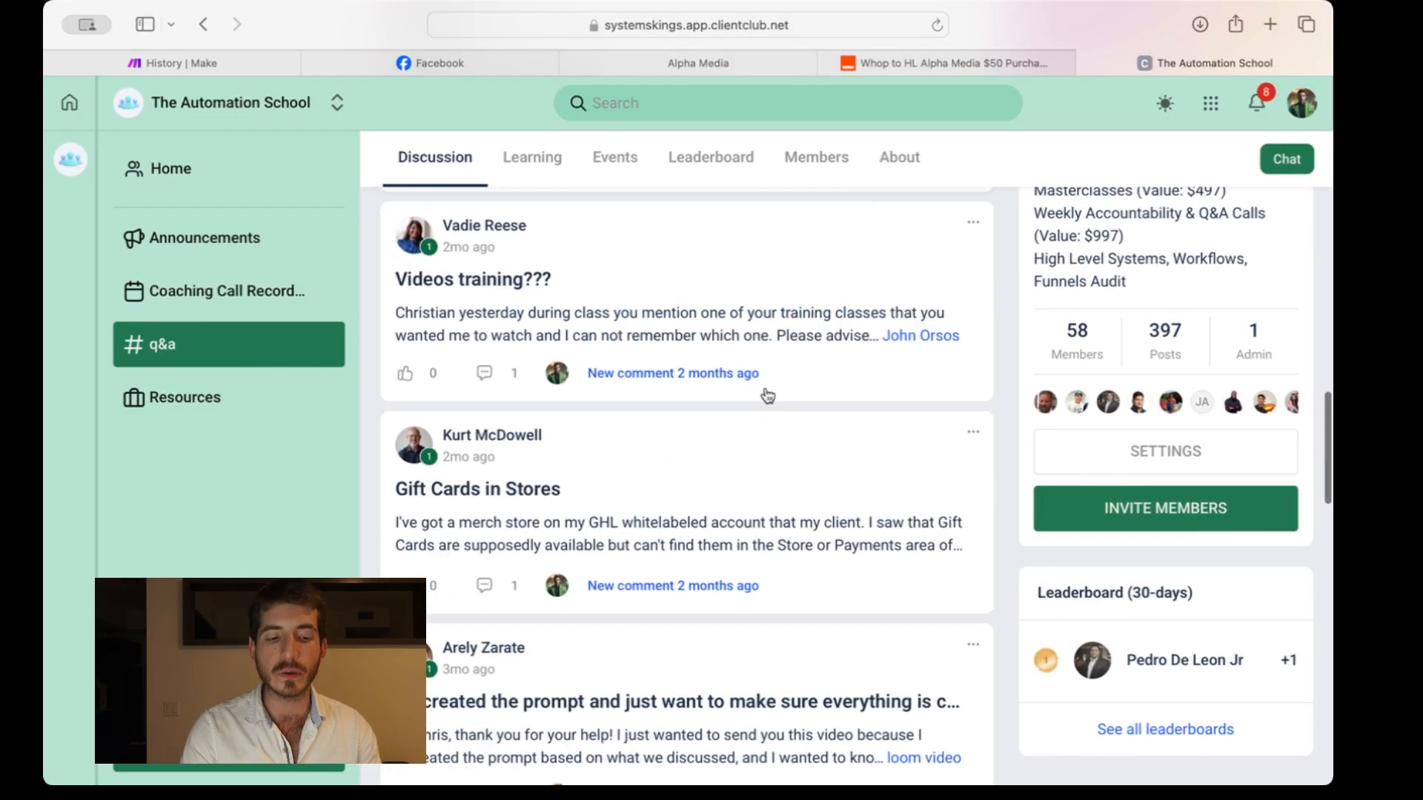
scroll(767, 395, "up", 20)
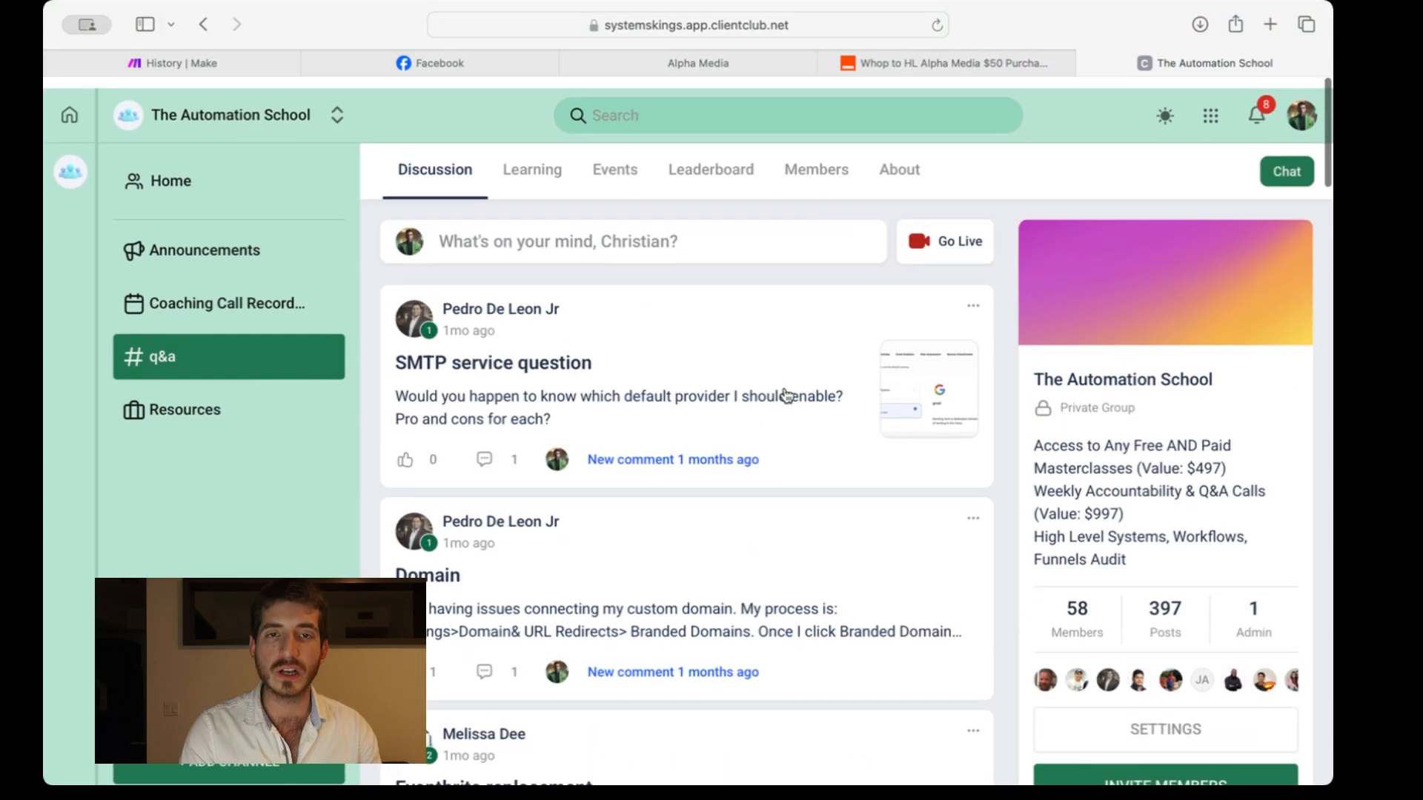
Step: Open and close the community chat, and return to the community's Home feed
left_click(1294, 162)
left_click(1292, 163)
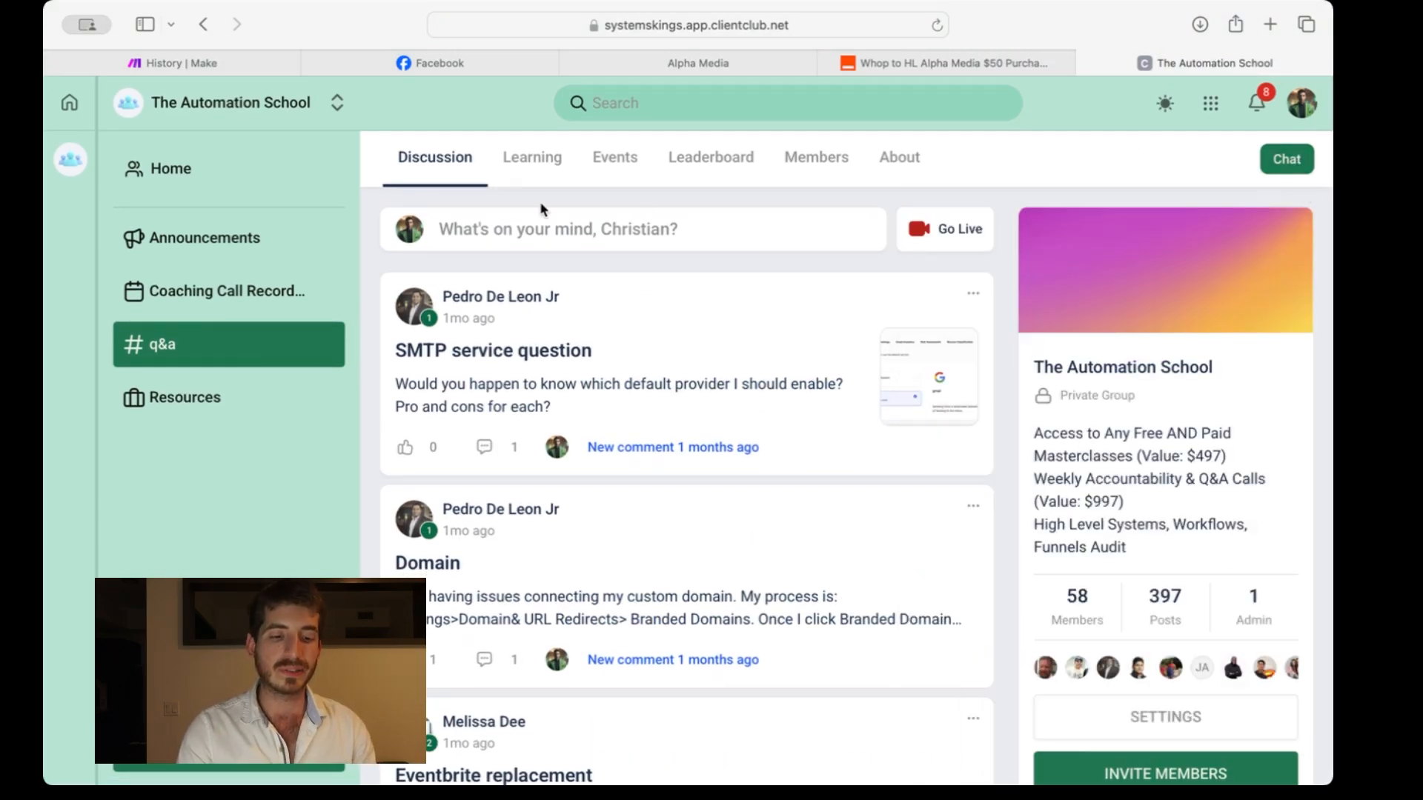
left_click(225, 174)
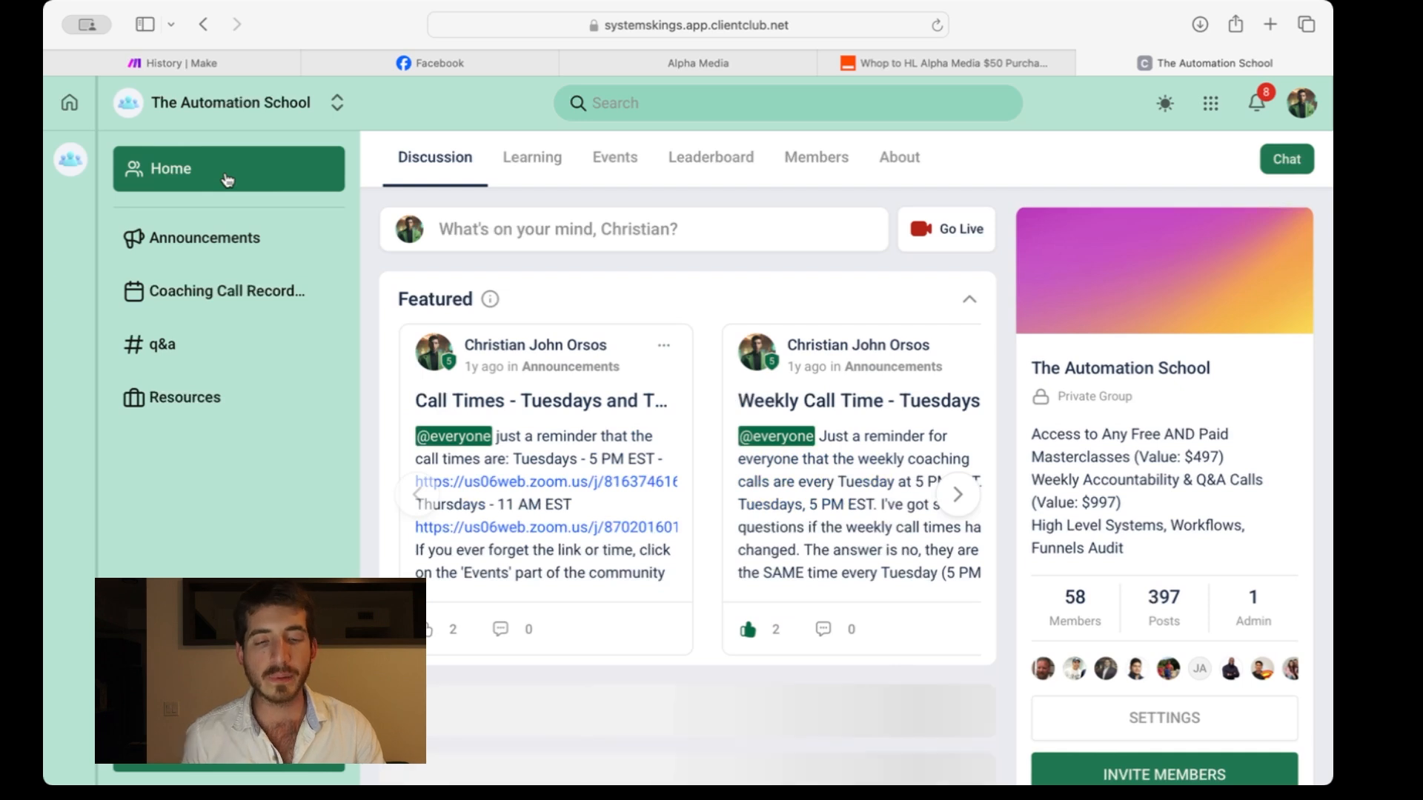